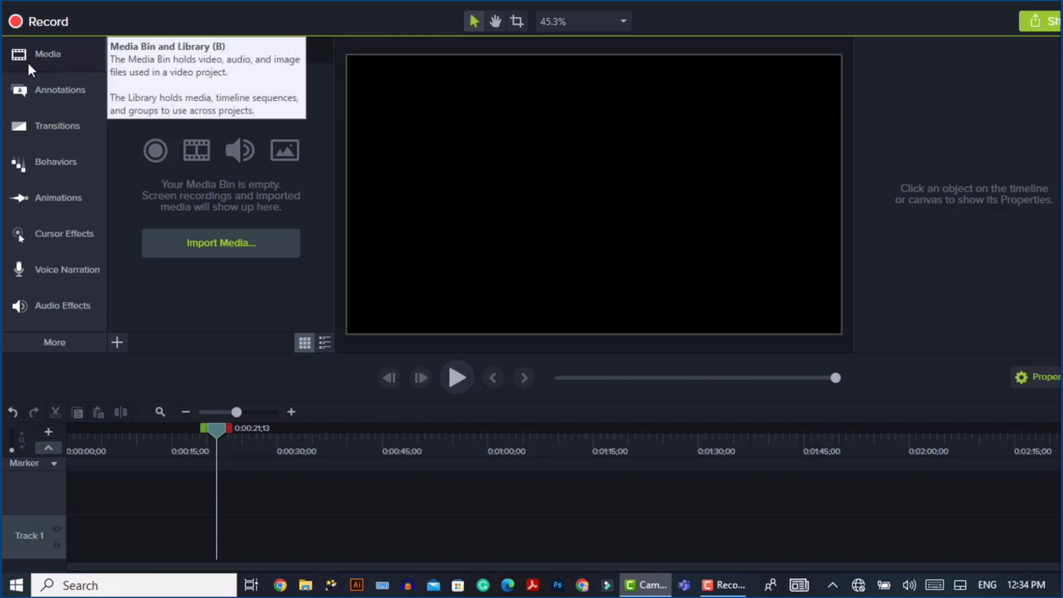
- Look through the Media, Annotations, Transitions, Behaviors, Animations and Voice Narration tool categories
{"action": "left_click", "coordinate": [54, 114]}
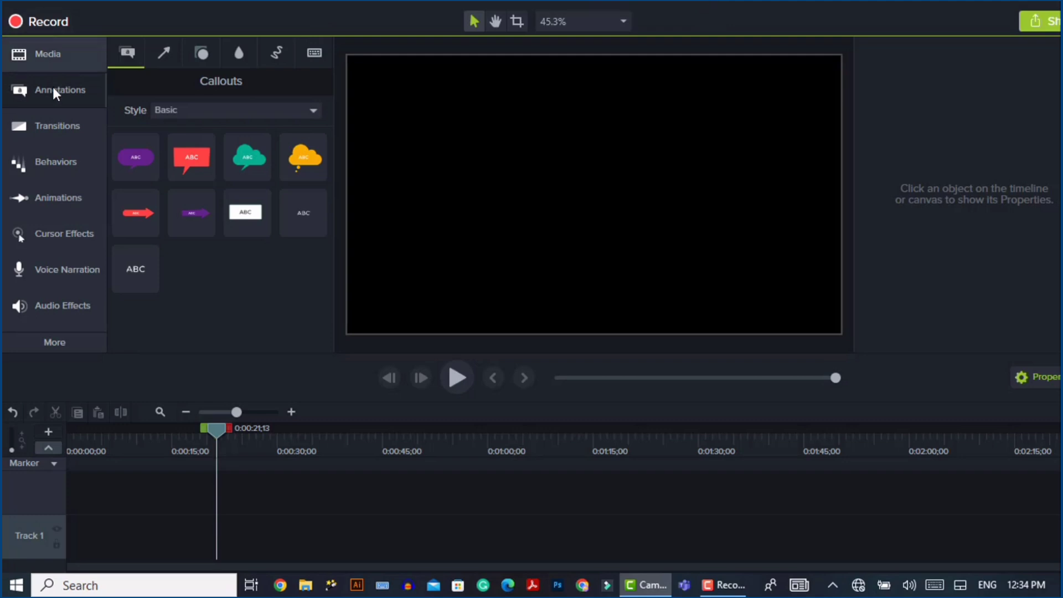
{"action": "left_click", "coordinate": [164, 53]}
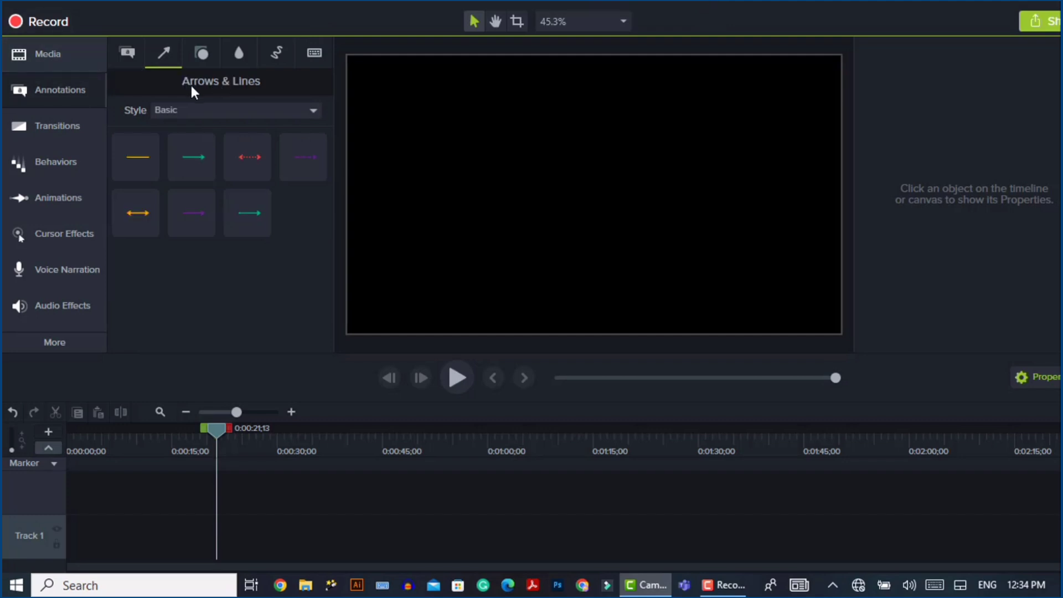
{"action": "left_click", "coordinate": [35, 60]}
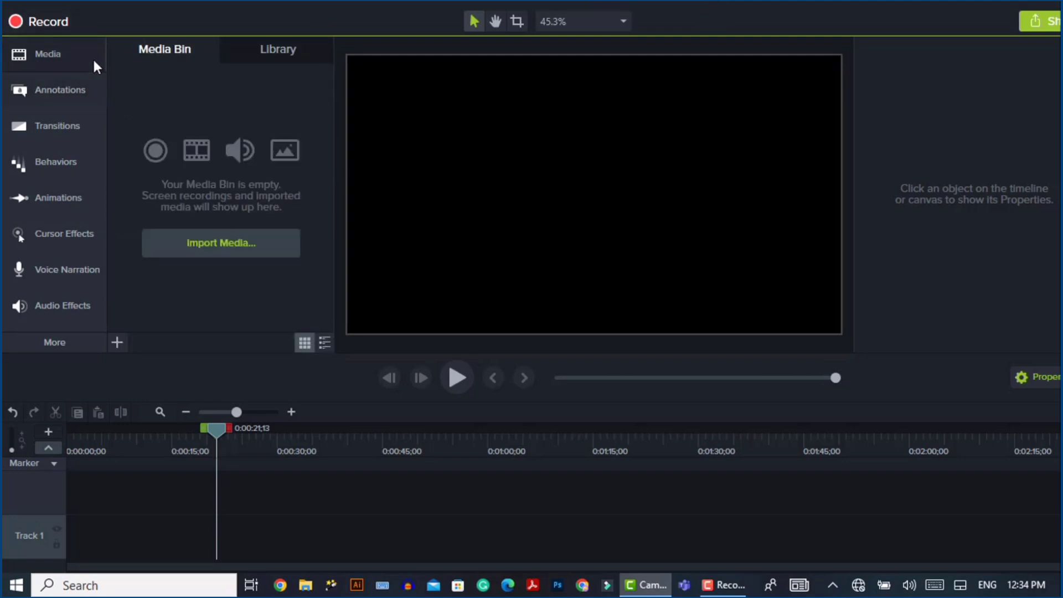
{"action": "left_click", "coordinate": [46, 55]}
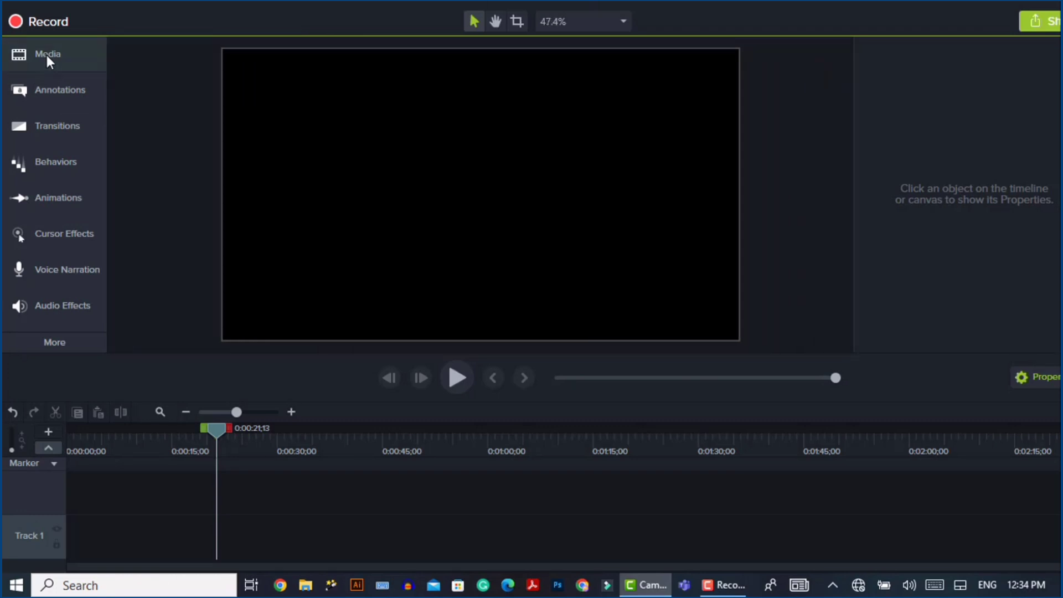
{"action": "left_click", "coordinate": [46, 55]}
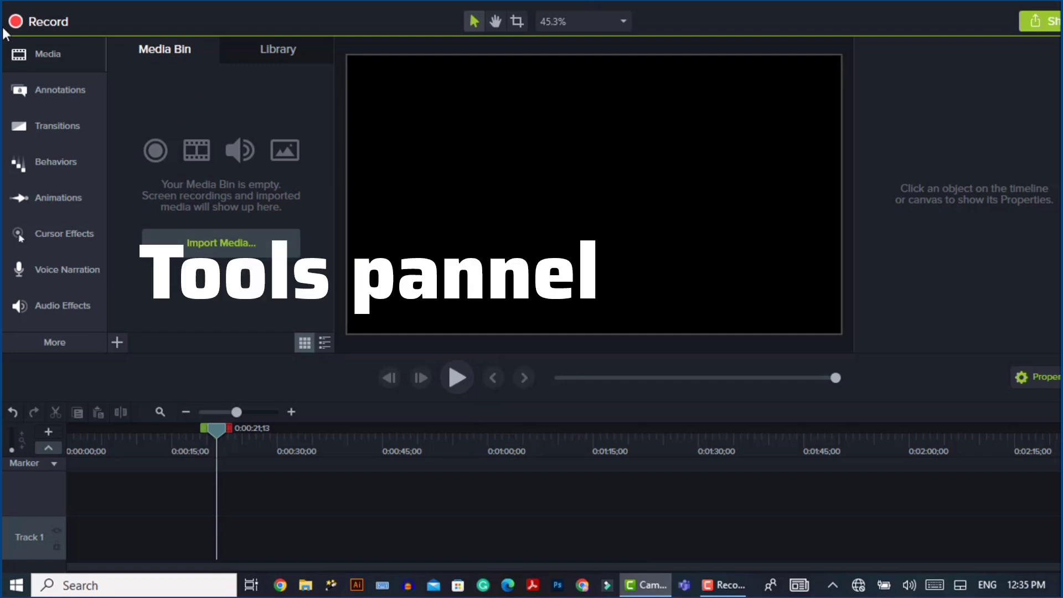
{"action": "left_click", "coordinate": [103, 64]}
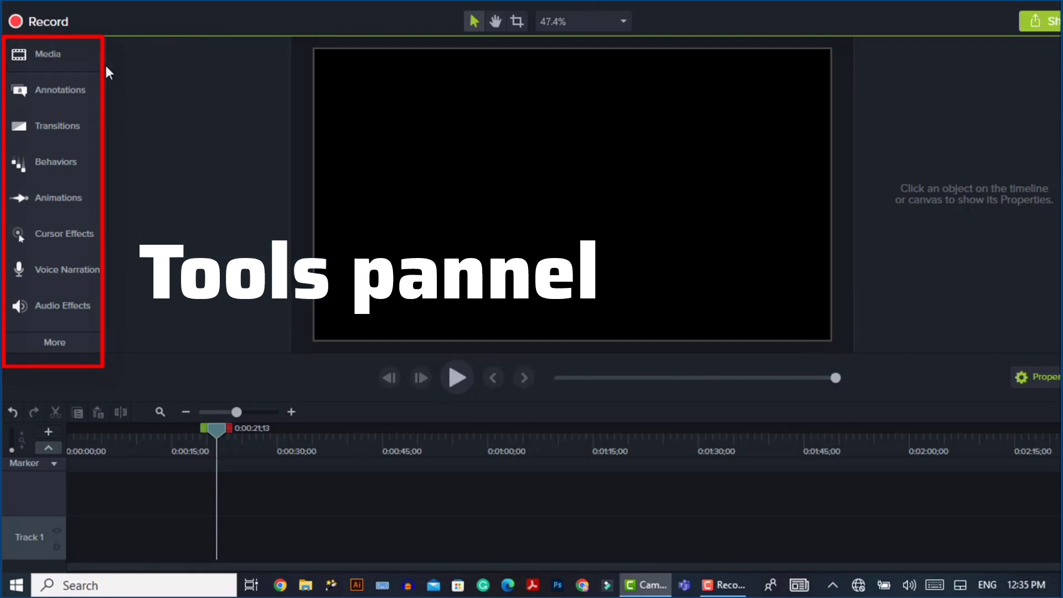
{"action": "left_click", "coordinate": [63, 48]}
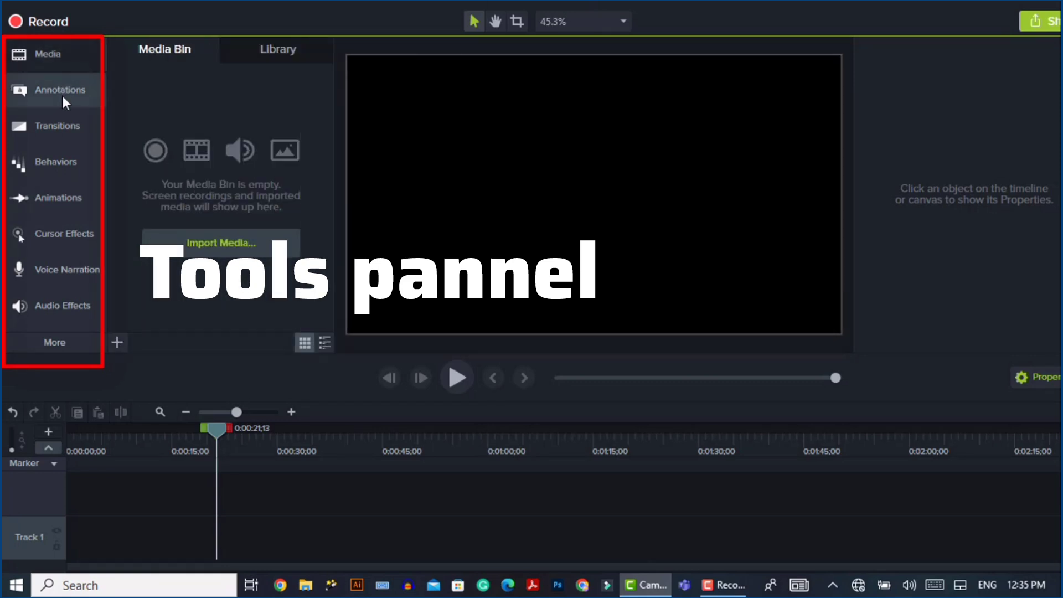
{"action": "left_click", "coordinate": [62, 92]}
{"action": "left_click", "coordinate": [61, 124]}
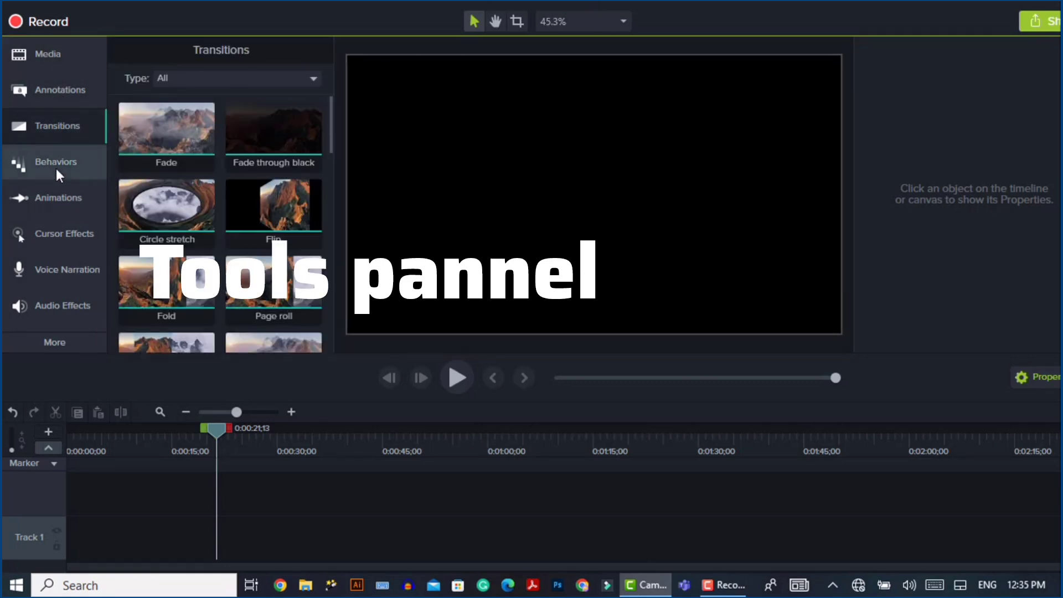
{"action": "left_click", "coordinate": [55, 166]}
{"action": "left_click", "coordinate": [61, 198]}
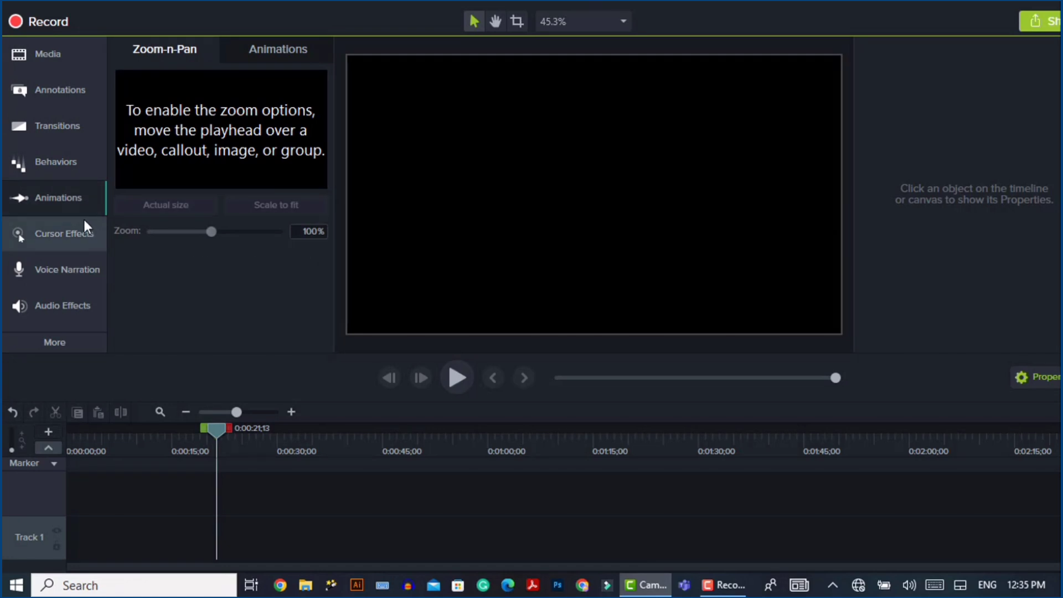
{"action": "left_click", "coordinate": [74, 275]}
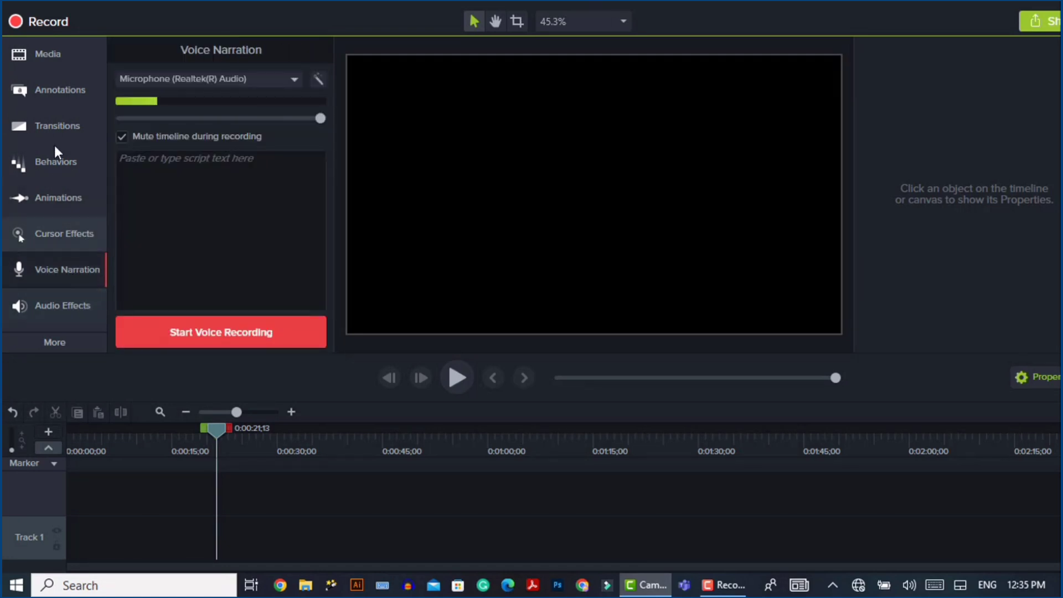
{"action": "left_click", "coordinate": [52, 71]}
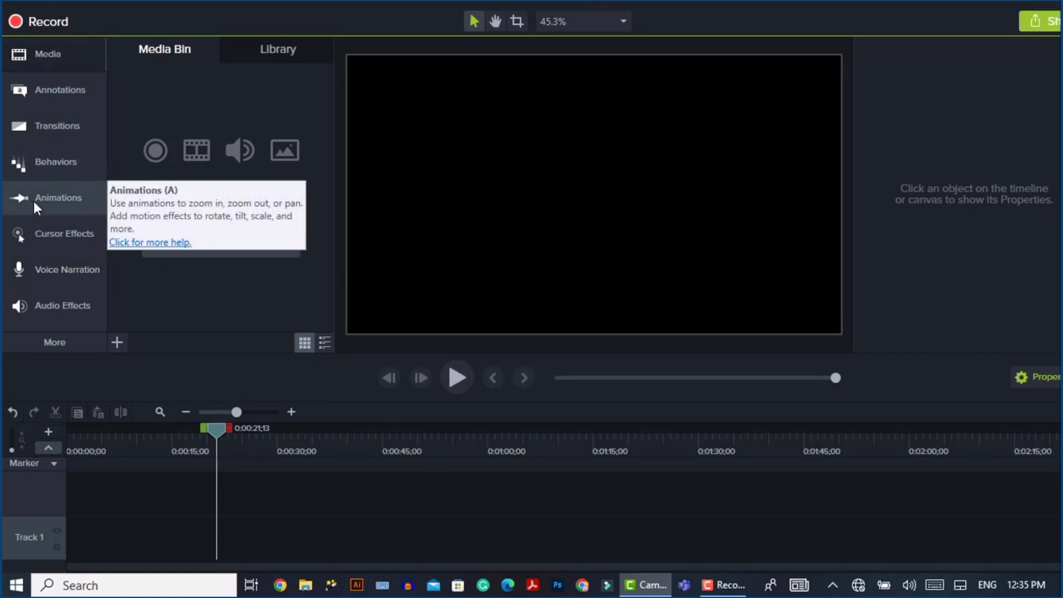
- Import the "CUSIN SE MULA..." video from the VLOGS folder into the Media Bin
{"action": "left_click", "coordinate": [38, 52]}
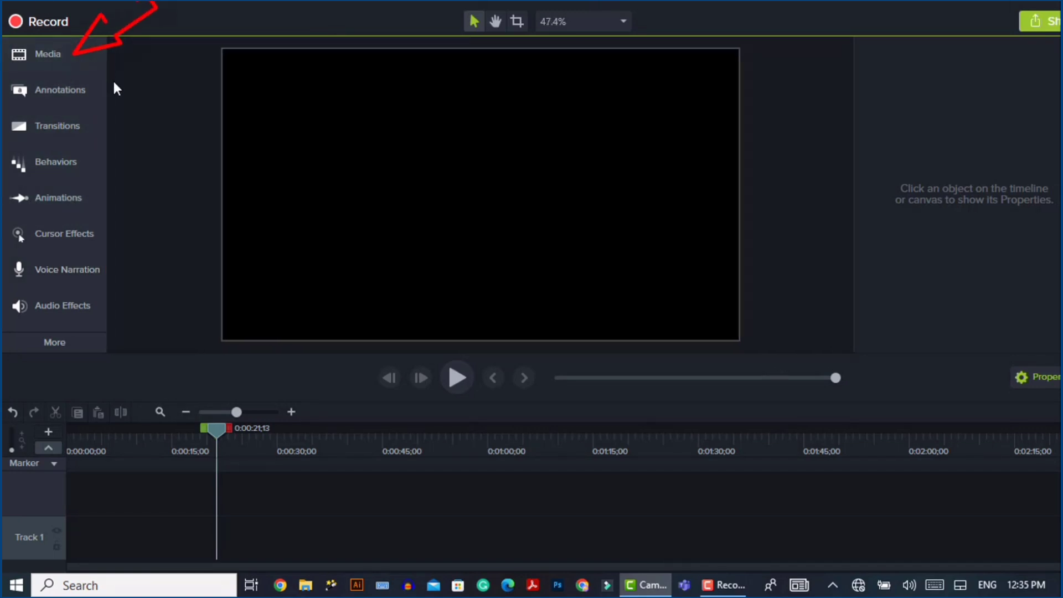
{"action": "left_click", "coordinate": [25, 58]}
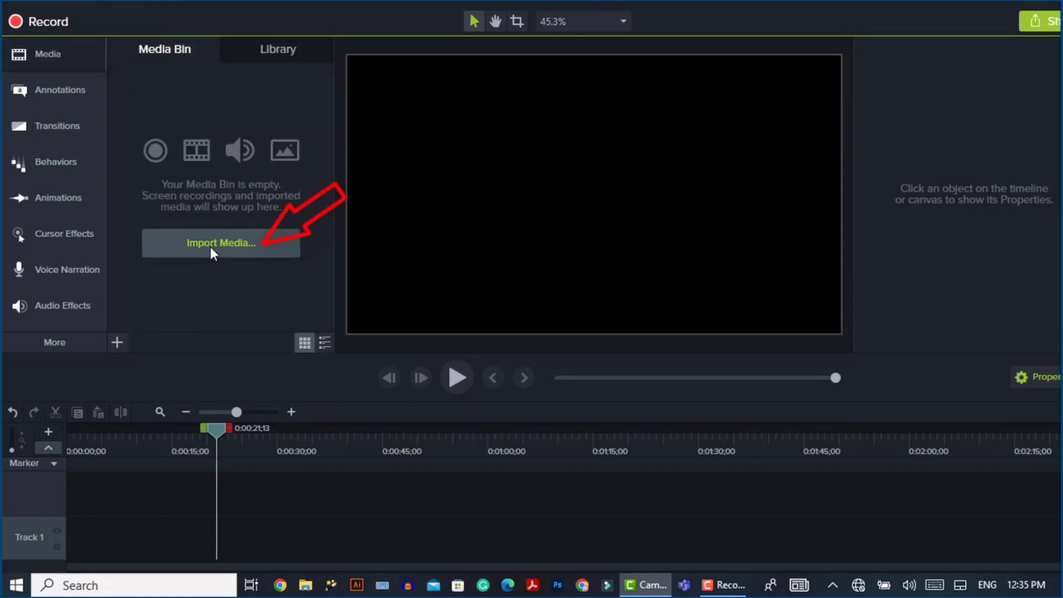
{"action": "left_click", "coordinate": [209, 244]}
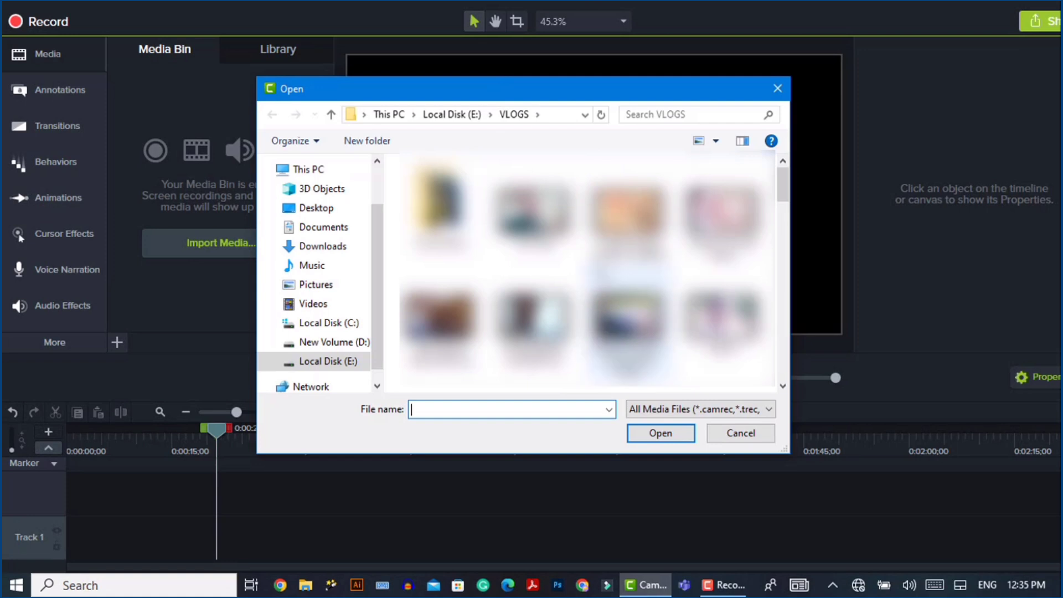
{"action": "scroll", "coordinate": [586, 271], "scroll_direction": "down", "scroll_amount": 2}
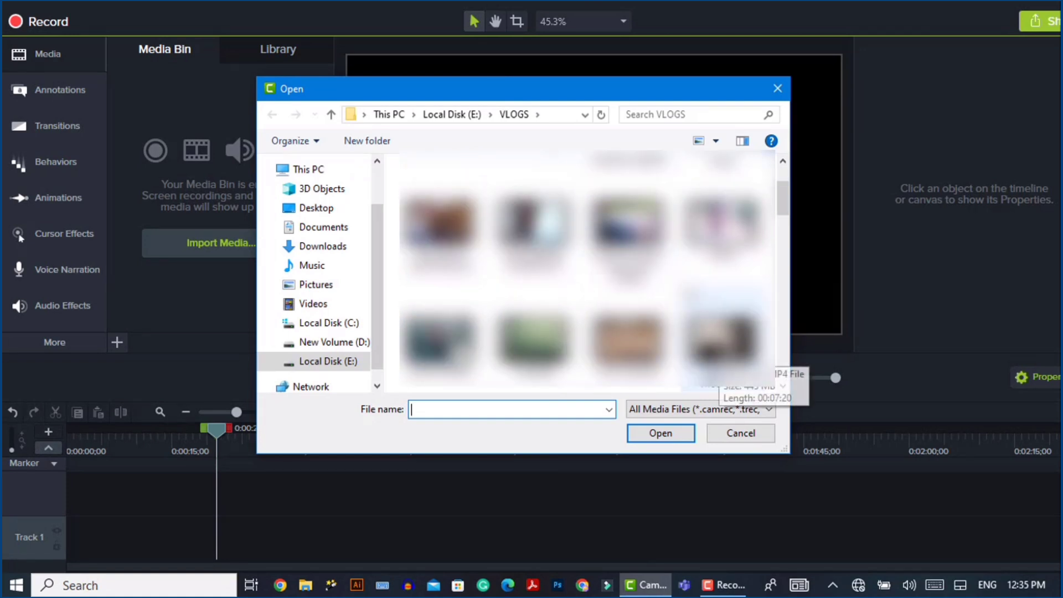
{"action": "left_click", "coordinate": [722, 338]}
{"action": "left_click", "coordinate": [656, 435]}
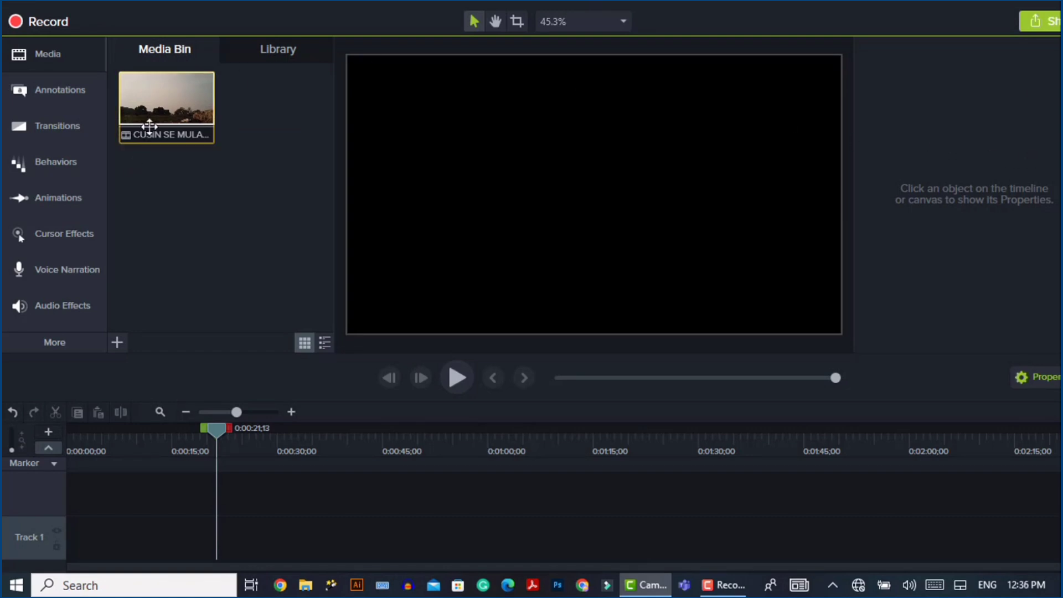
{"action": "left_click", "coordinate": [137, 100]}
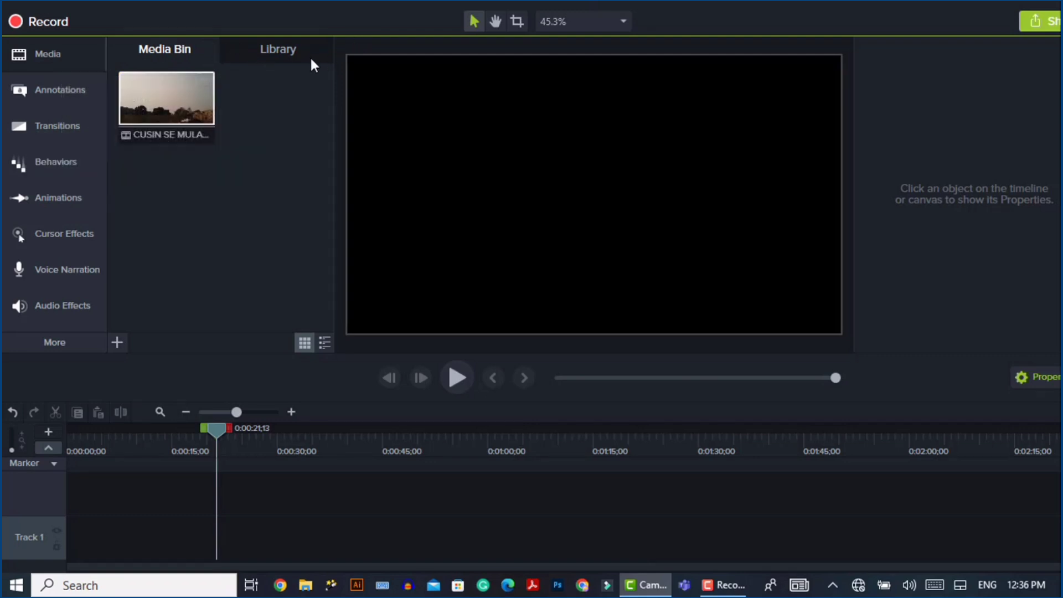
- Place the whole Icons - Vehicles folder from the Library on Track 2 at the playhead
{"action": "left_click", "coordinate": [284, 51]}
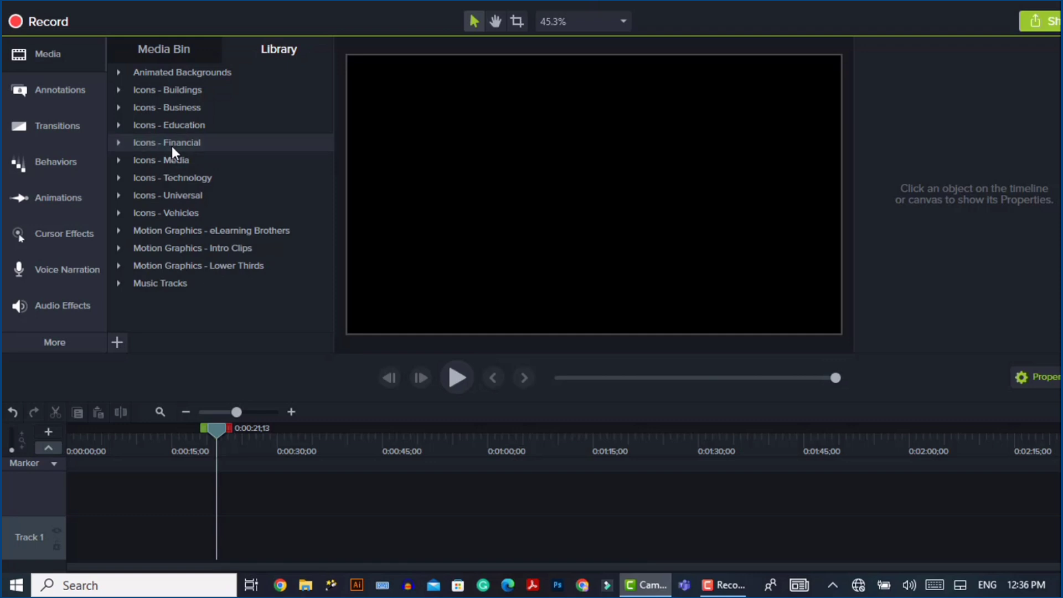
{"action": "left_click", "coordinate": [175, 126]}
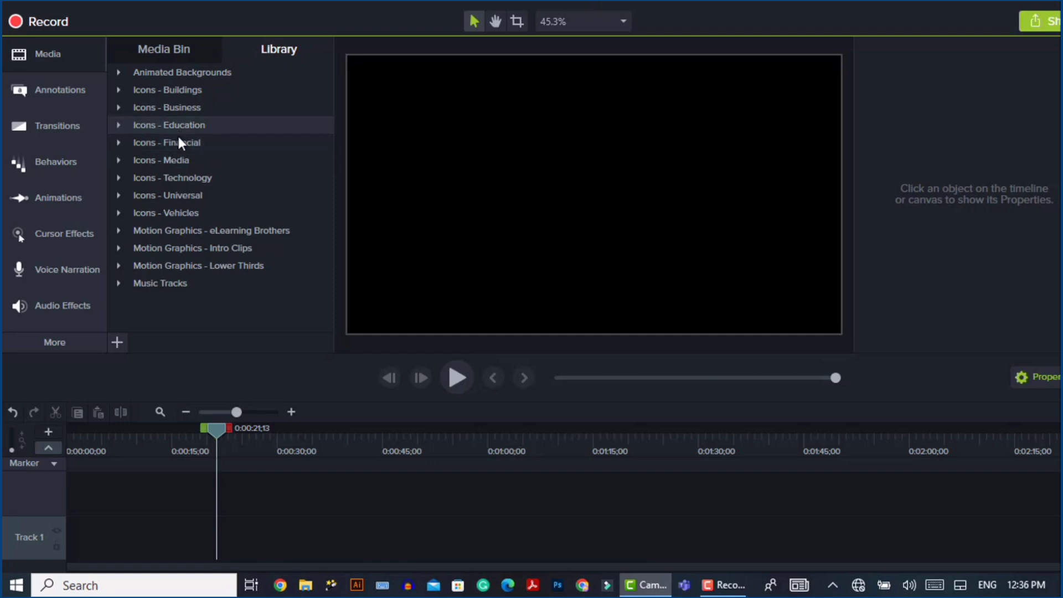
{"action": "left_click", "coordinate": [188, 180]}
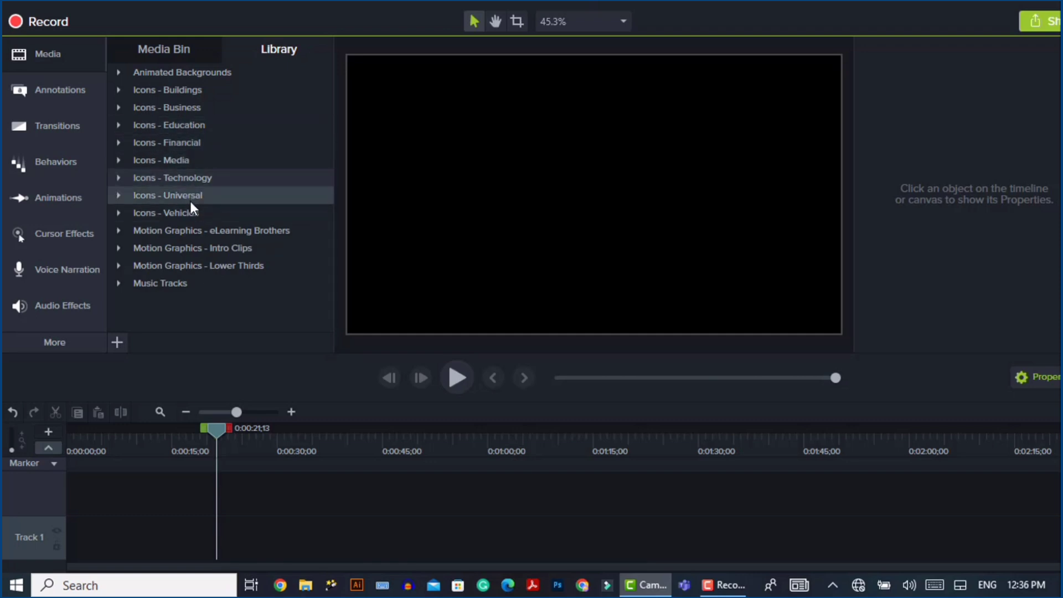
{"action": "left_click", "coordinate": [190, 215]}
{"action": "left_click_drag", "start_coordinate": [190, 217], "coordinate": [220, 500]}
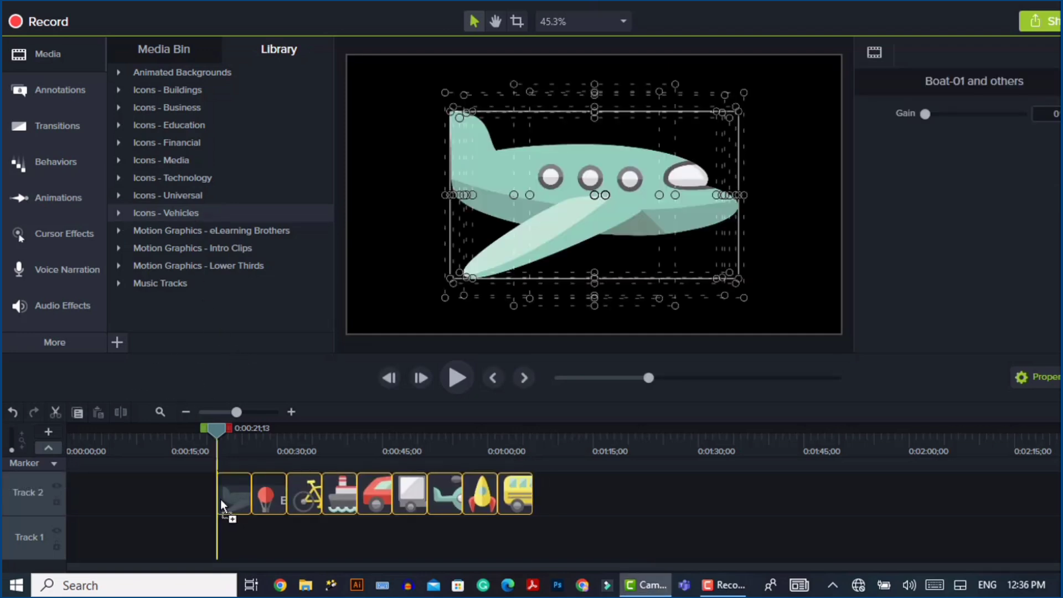
- Preview the vehicle icons along the timeline up to 0:00:44;09, and delete them all from Track 2
{"action": "left_click_drag", "start_coordinate": [217, 432], "coordinate": [326, 431]}
{"action": "left_click", "coordinate": [378, 453]}
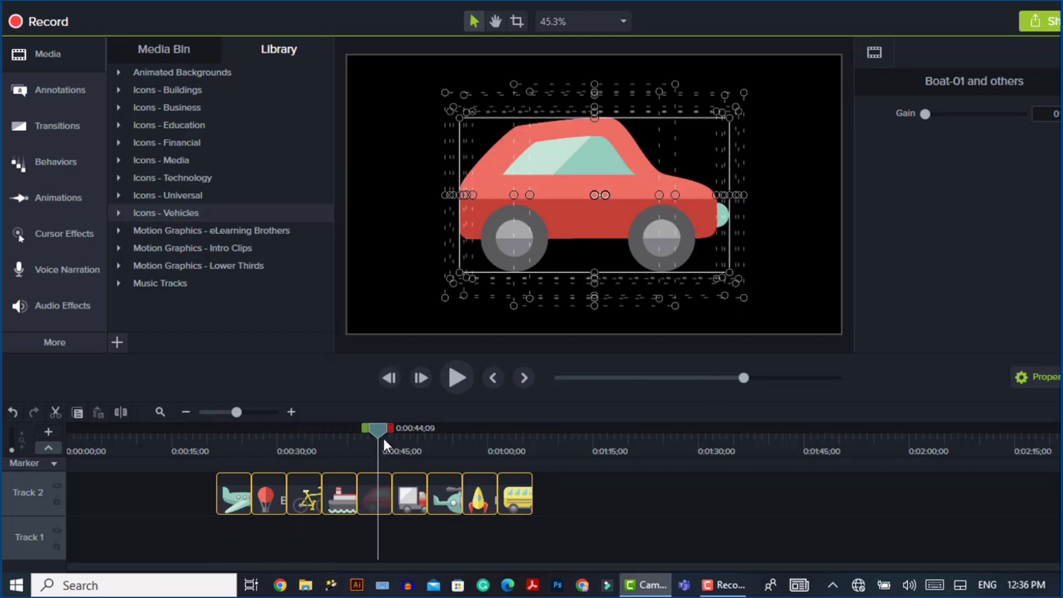
{"action": "key", "text": "Delete"}
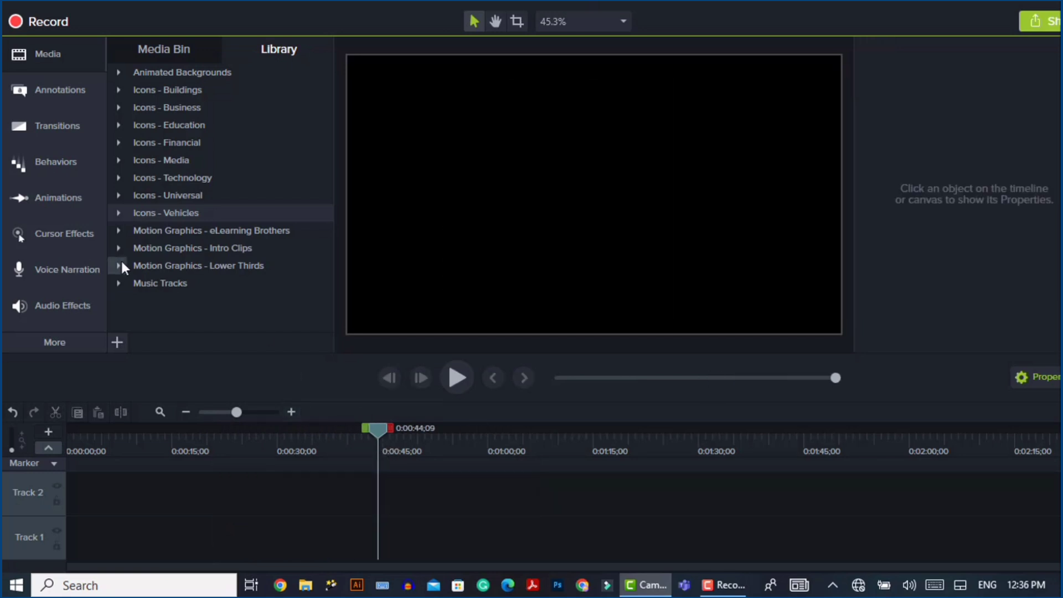
- Clear the imported video and all the vehicle icons out of the Media Bin
{"action": "left_click", "coordinate": [147, 49]}
{"action": "left_click", "coordinate": [188, 107]}
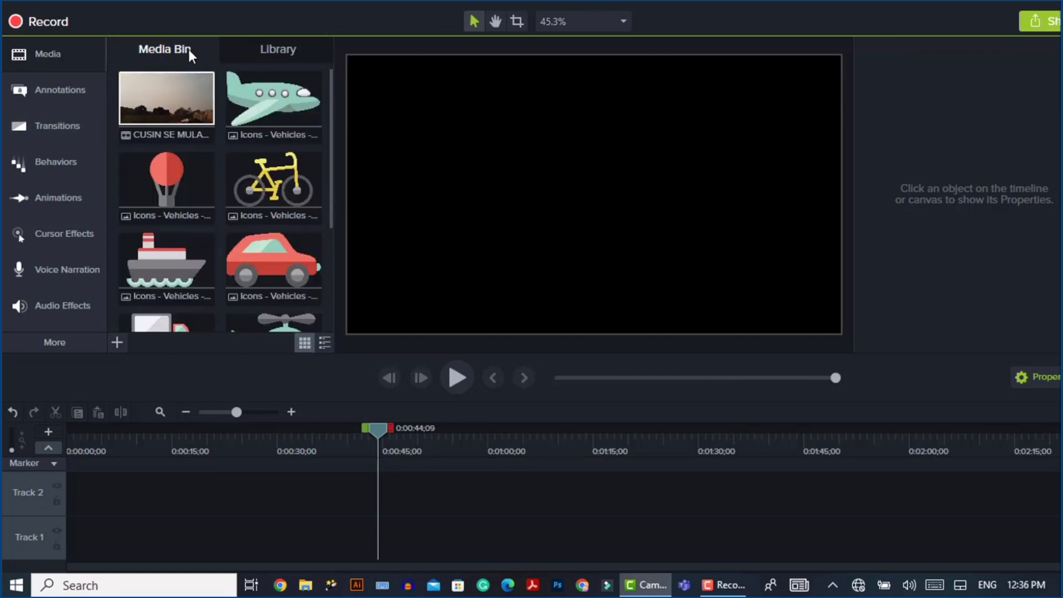
{"action": "left_click", "coordinate": [263, 55]}
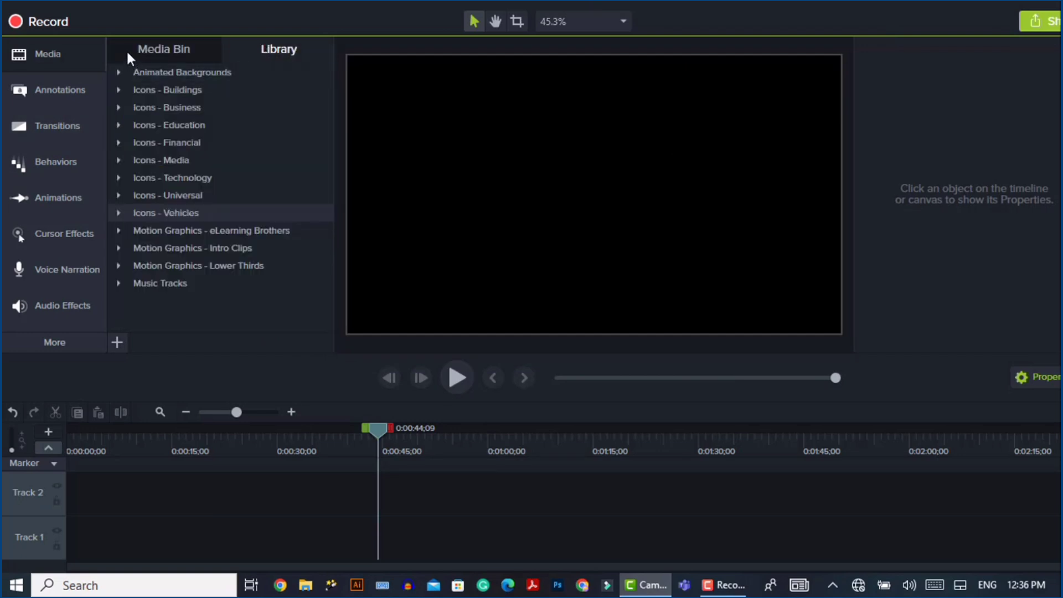
{"action": "left_click", "coordinate": [146, 48]}
{"action": "scroll", "coordinate": [228, 160], "scroll_direction": "down", "scroll_amount": 3}
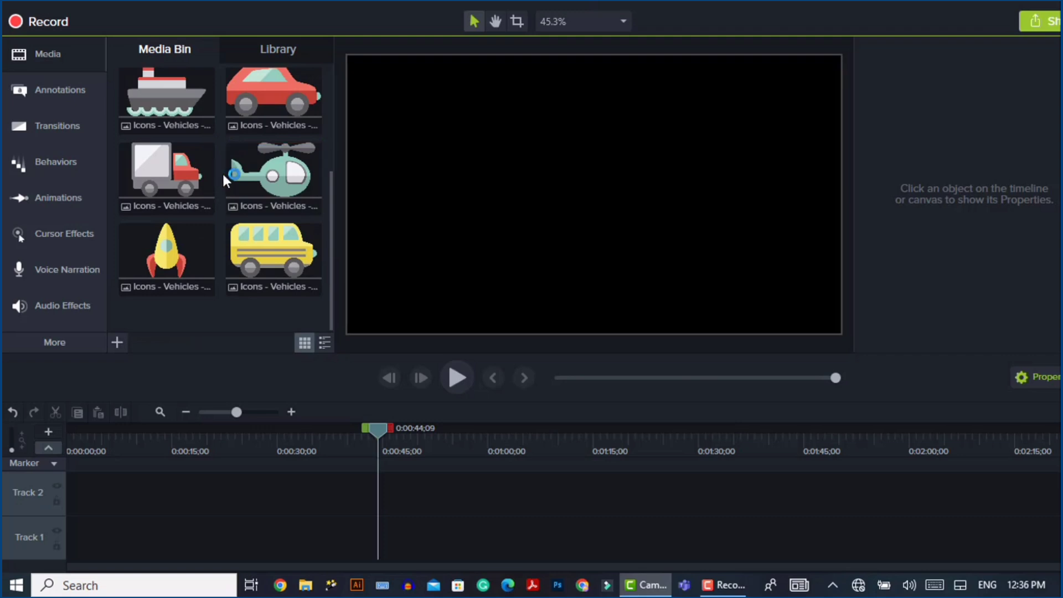
{"action": "left_click", "coordinate": [41, 55]}
{"action": "left_click", "coordinate": [41, 55]}
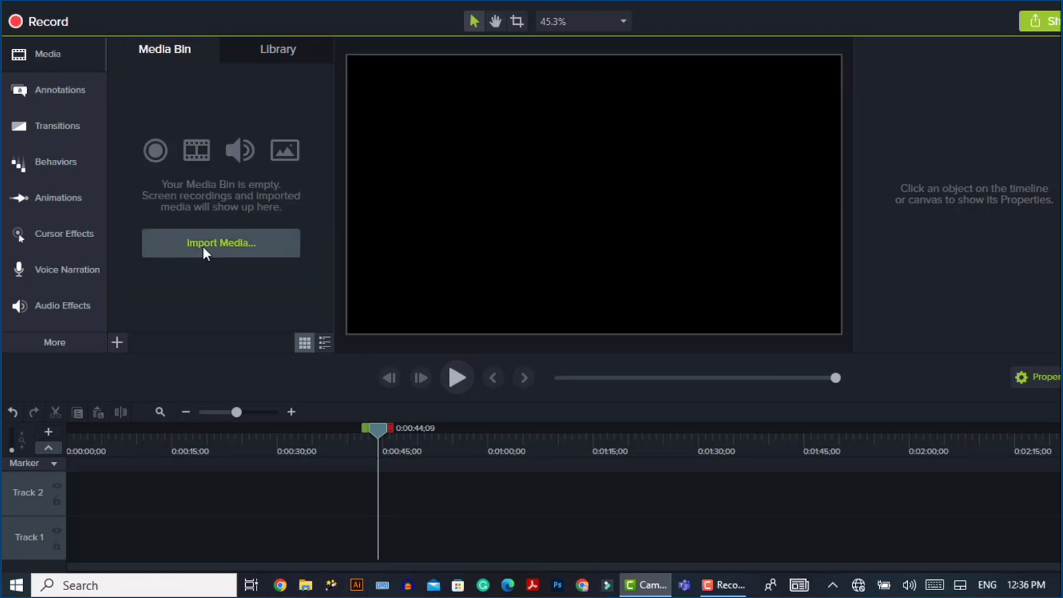
- Import the video "Modren Machines and fastly work with easily.mp4" from the VLOGS folder into the Media Bin
{"action": "left_click", "coordinate": [203, 247]}
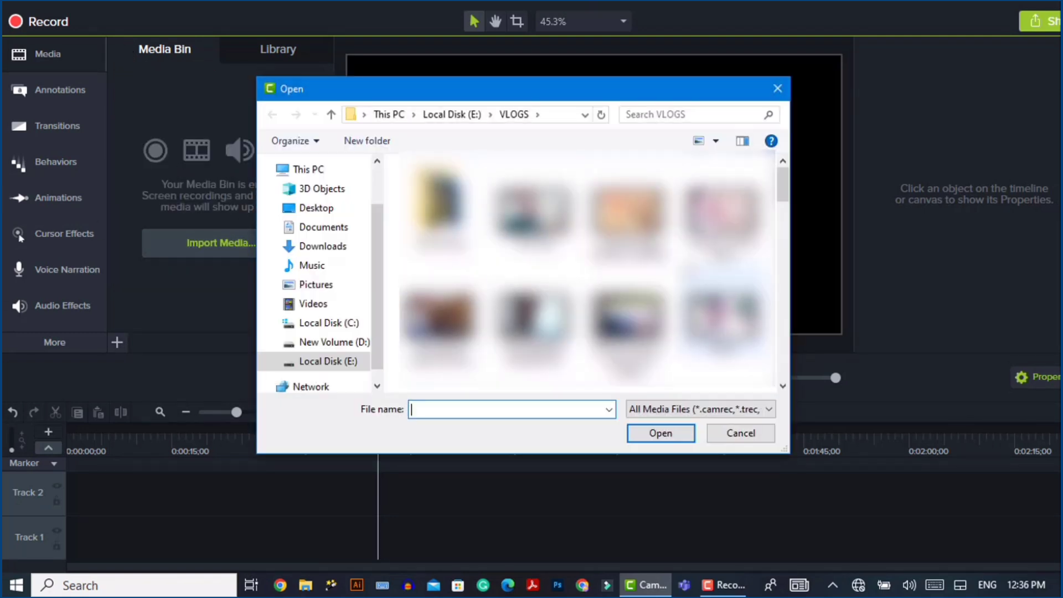
{"action": "type", "text": "Barish"}
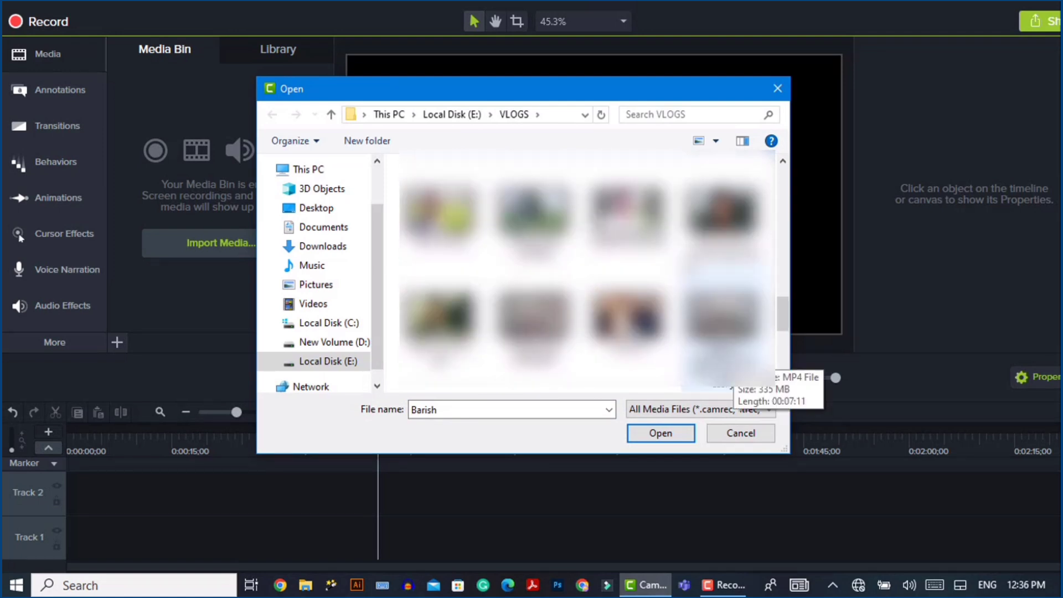
{"action": "left_click", "coordinate": [728, 357]}
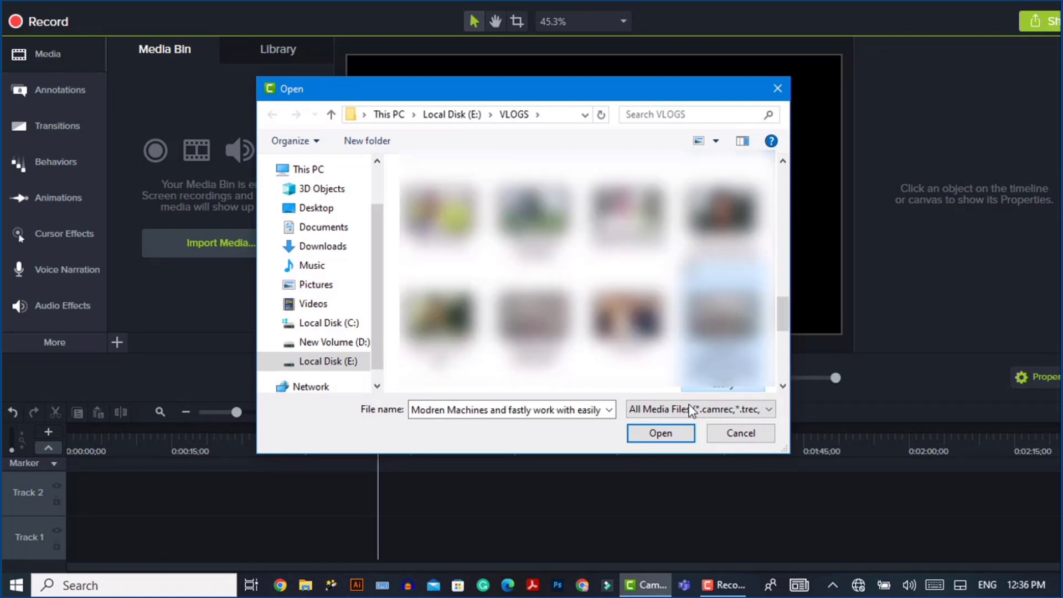
{"action": "left_click", "coordinate": [660, 433]}
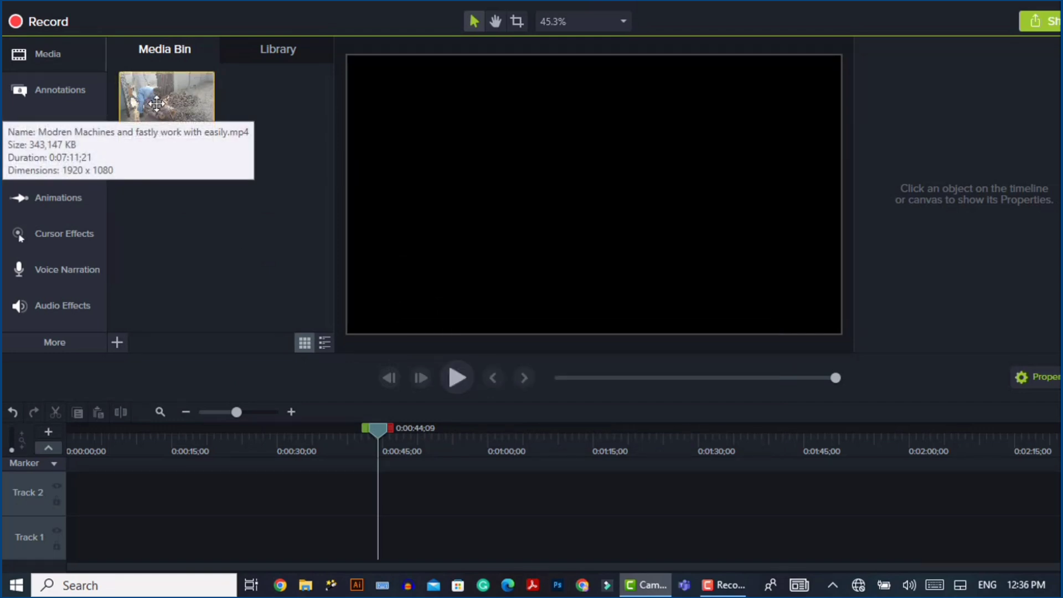
- Place the imported video at the start of Track 2, return the playhead to 0:00:00;00 and deselect the clip
{"action": "left_click_drag", "start_coordinate": [156, 103], "coordinate": [35, 505]}
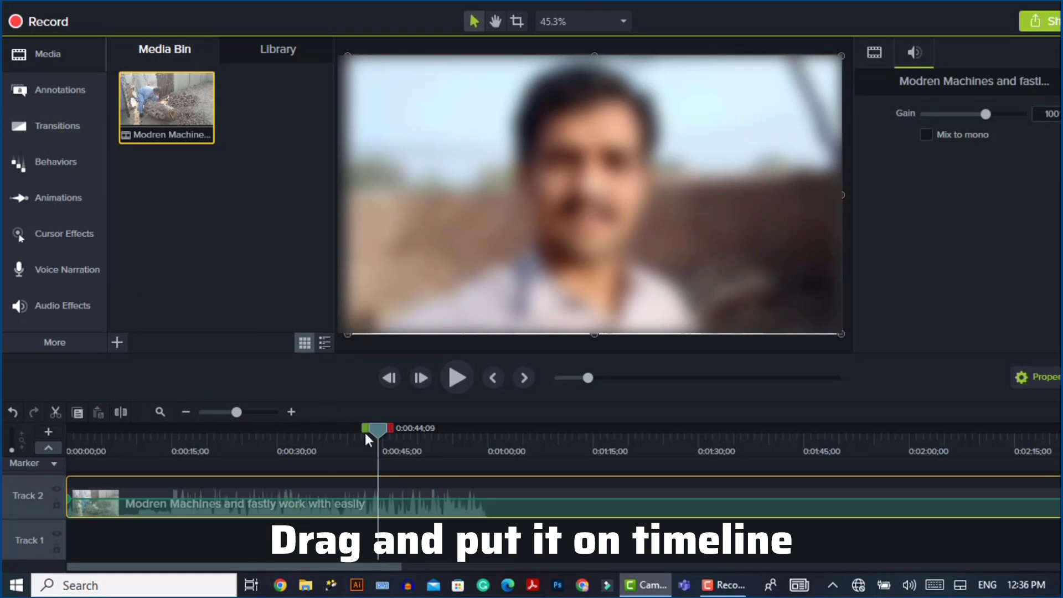
{"action": "left_click_drag", "start_coordinate": [374, 430], "coordinate": [67, 503]}
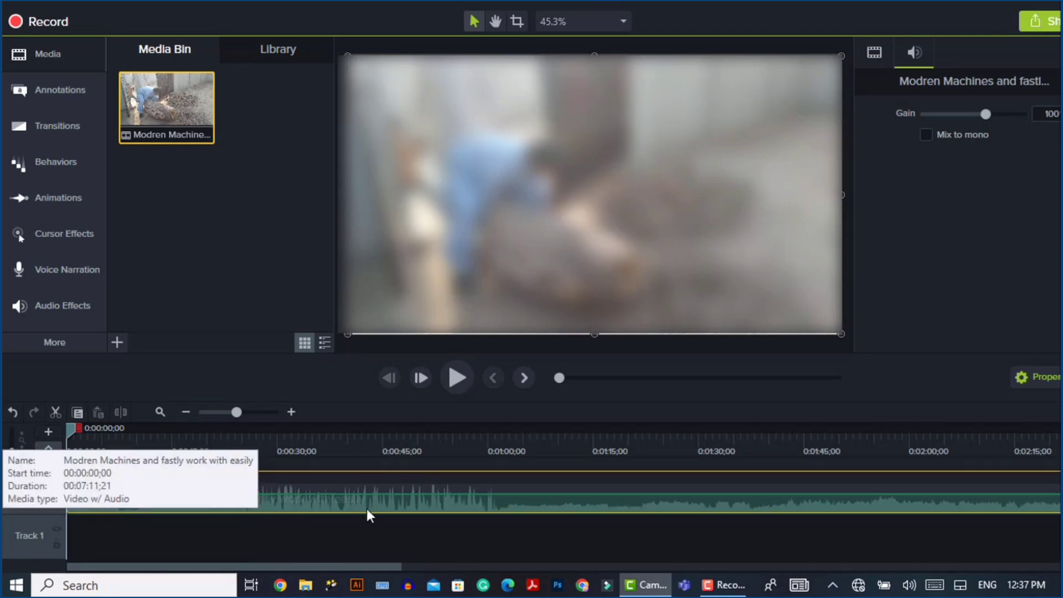
{"action": "left_click", "coordinate": [148, 531]}
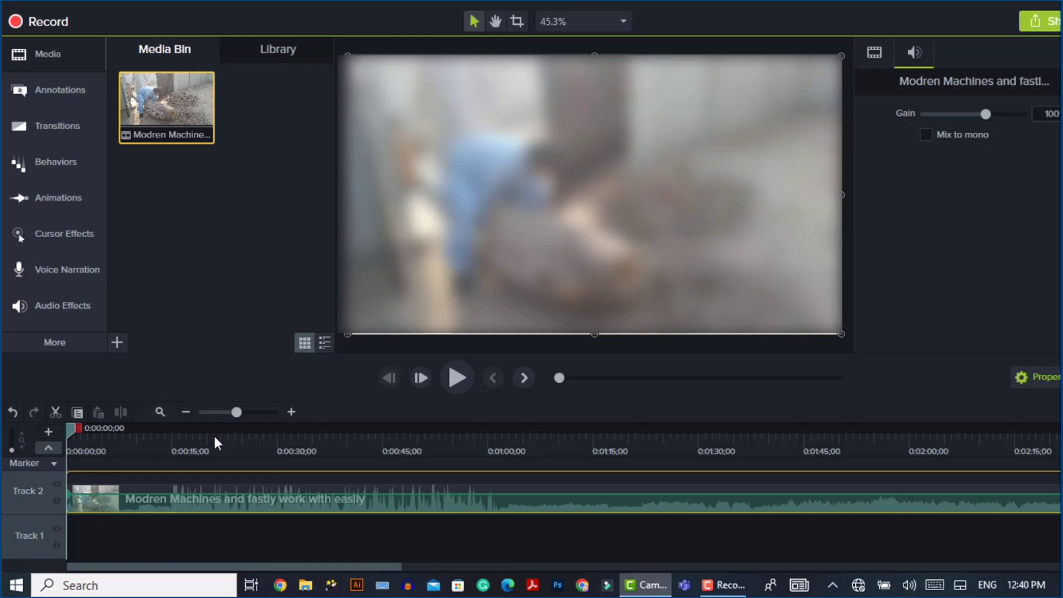
{"action": "left_click", "coordinate": [201, 532]}
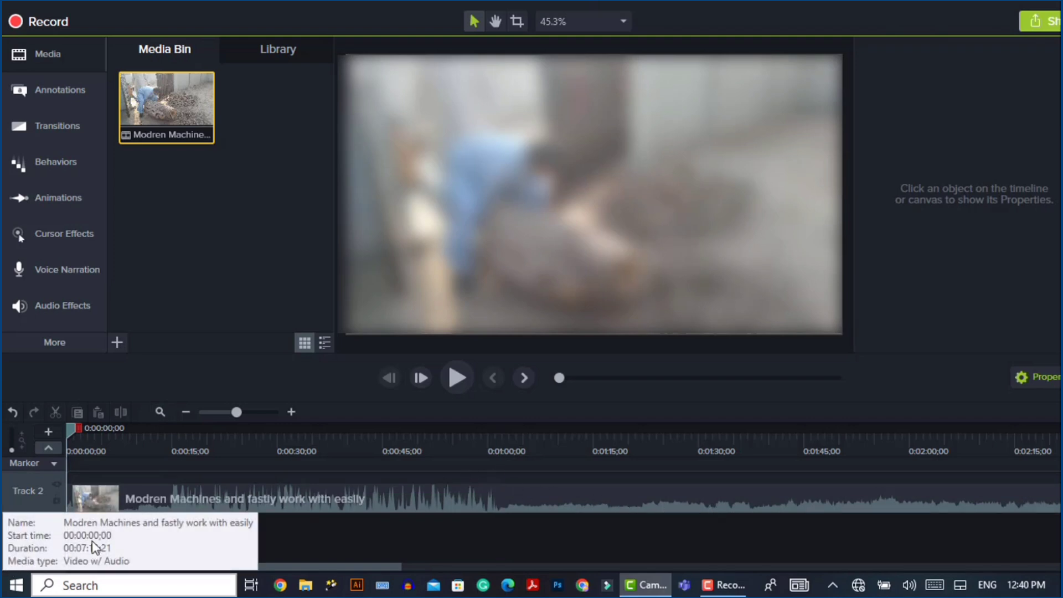
- Move the playhead to 0:00:07;02 and split all media on the timeline there
{"action": "left_click_drag", "start_coordinate": [75, 429], "coordinate": [123, 475]}
{"action": "left_click", "coordinate": [126, 502]}
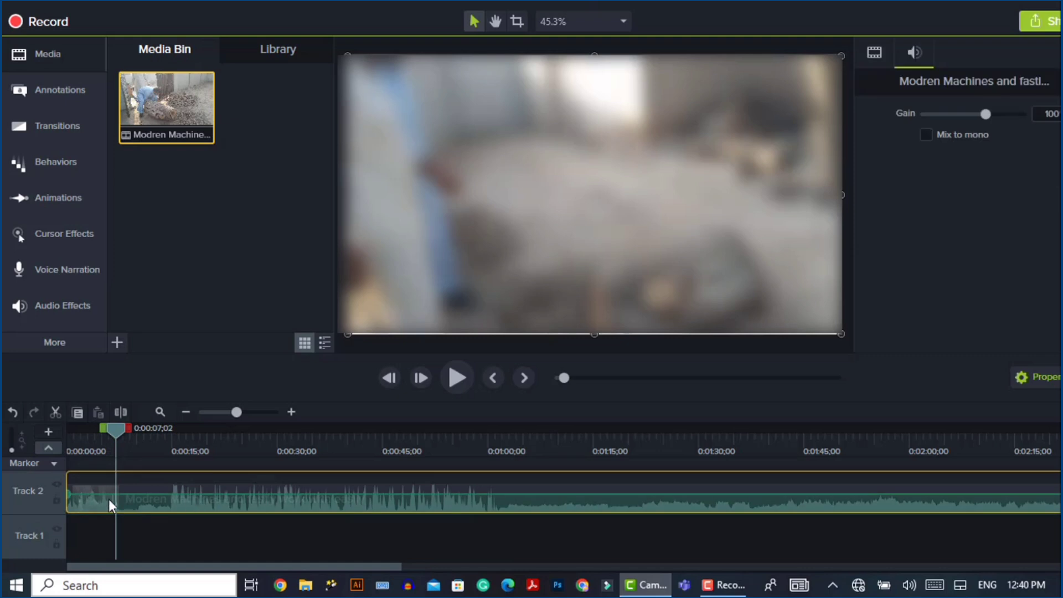
{"action": "left_click", "coordinate": [169, 527]}
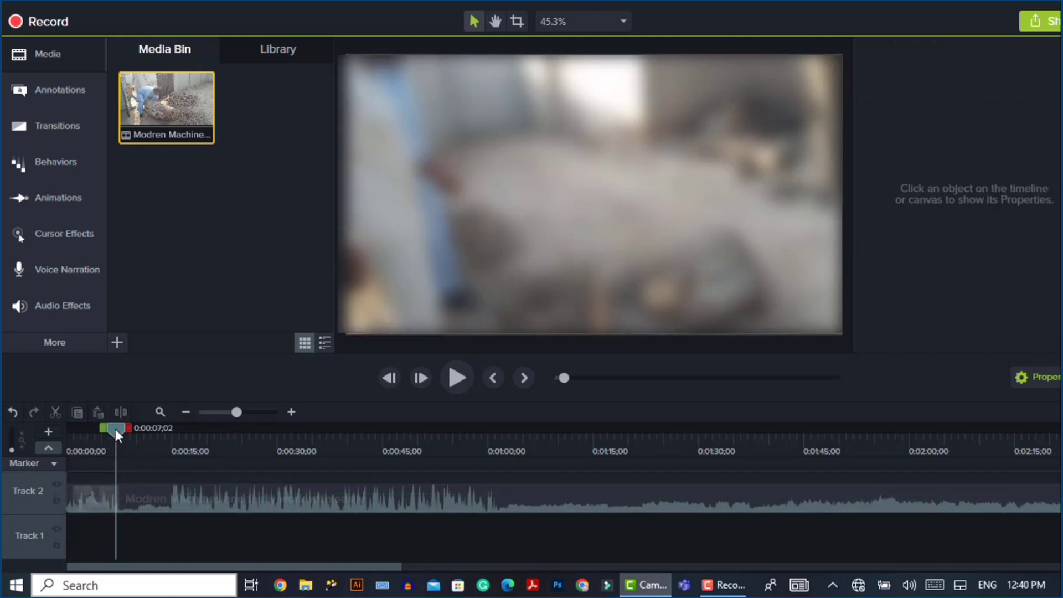
{"action": "right_click", "coordinate": [115, 429]}
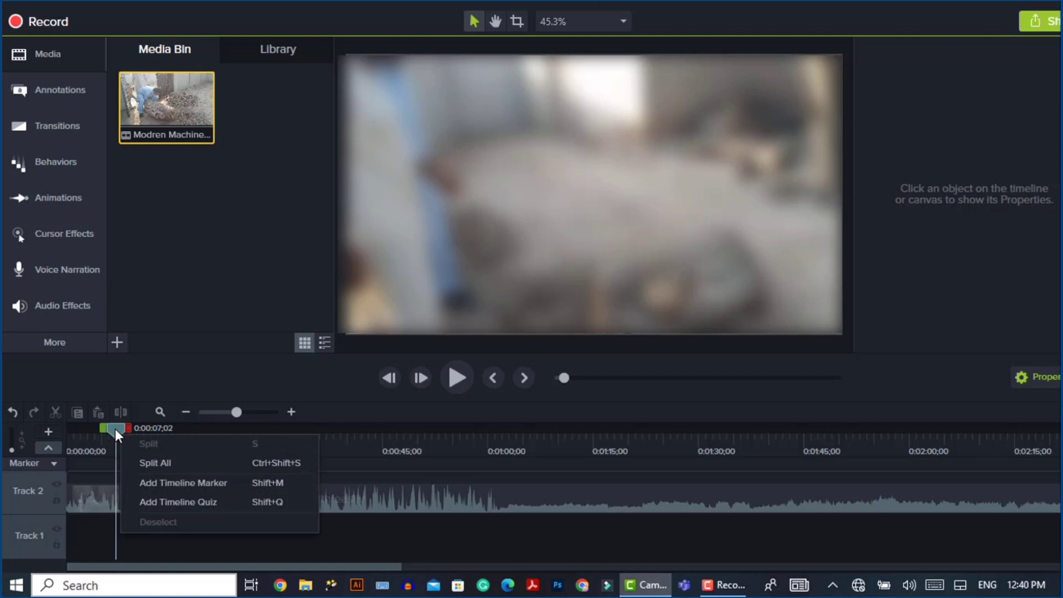
{"action": "left_click", "coordinate": [161, 466]}
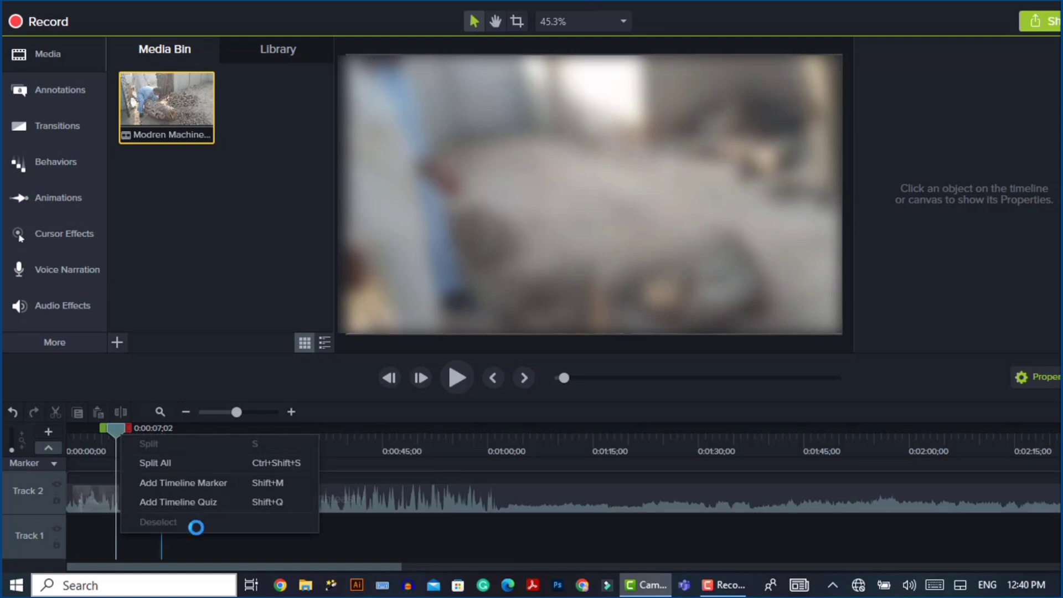
- Select the two pieces of the split video on Track 2 in turn to check the cut, and deselect them
{"action": "left_click", "coordinate": [85, 491]}
{"action": "left_click", "coordinate": [151, 497]}
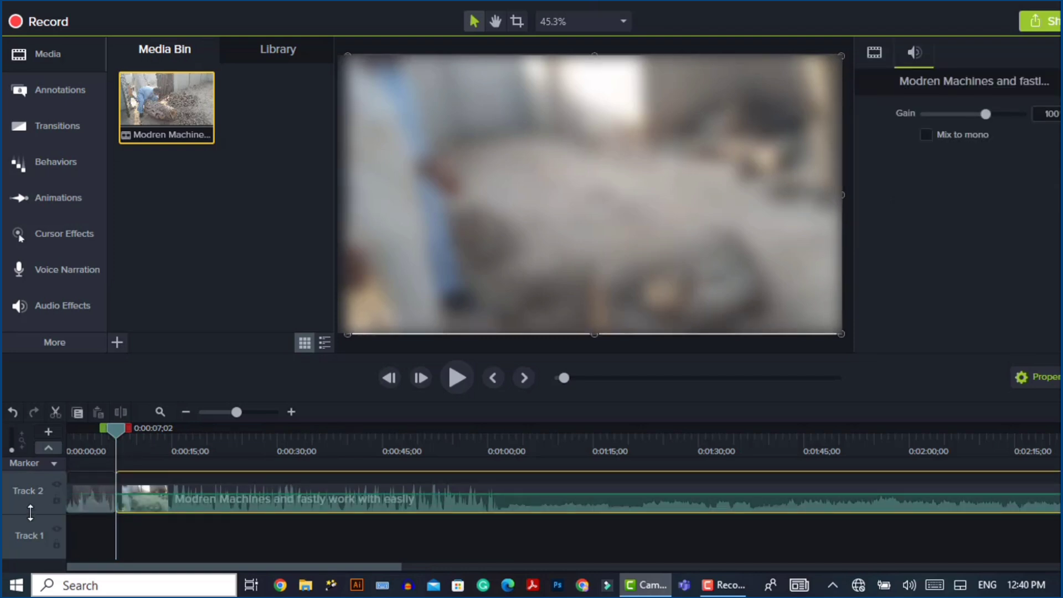
{"action": "left_click", "coordinate": [90, 503]}
{"action": "left_click", "coordinate": [145, 498]}
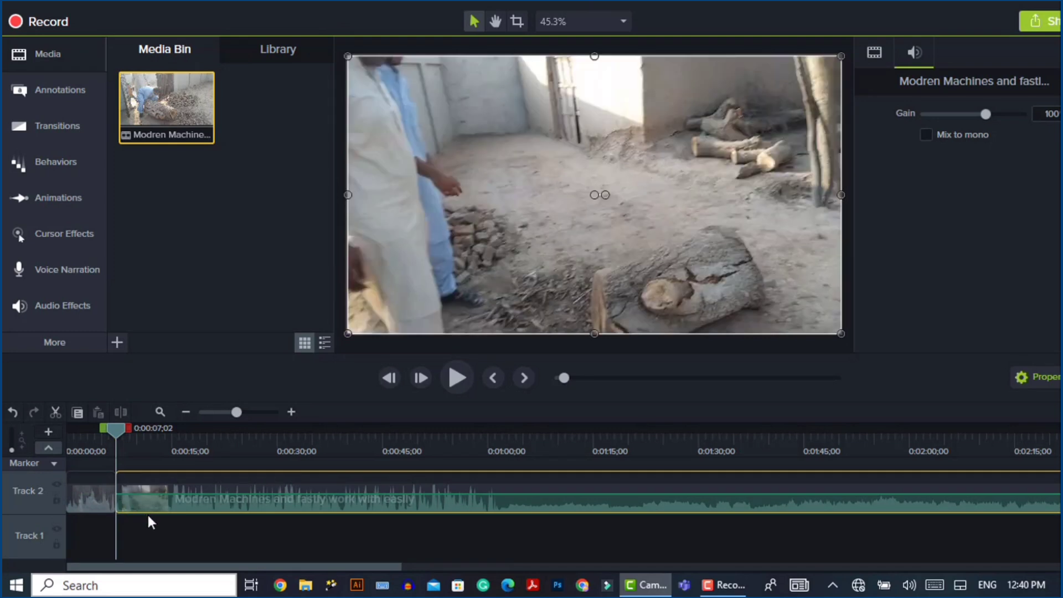
{"action": "left_click", "coordinate": [151, 530]}
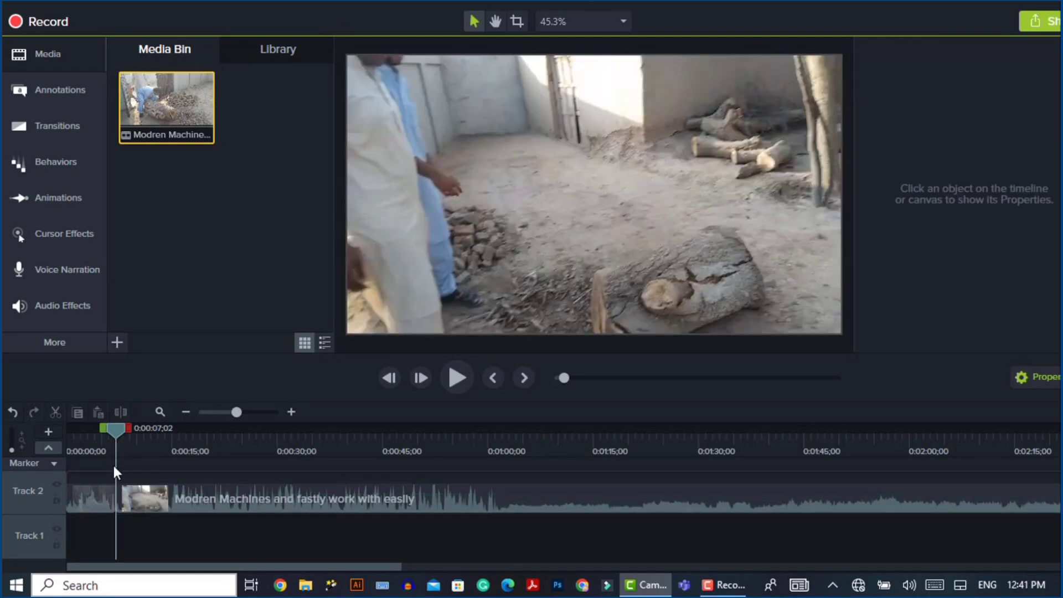
- Make a second cut through the video by splitting all media at 0:00:14;24
{"action": "left_click_drag", "start_coordinate": [117, 431], "coordinate": [171, 442]}
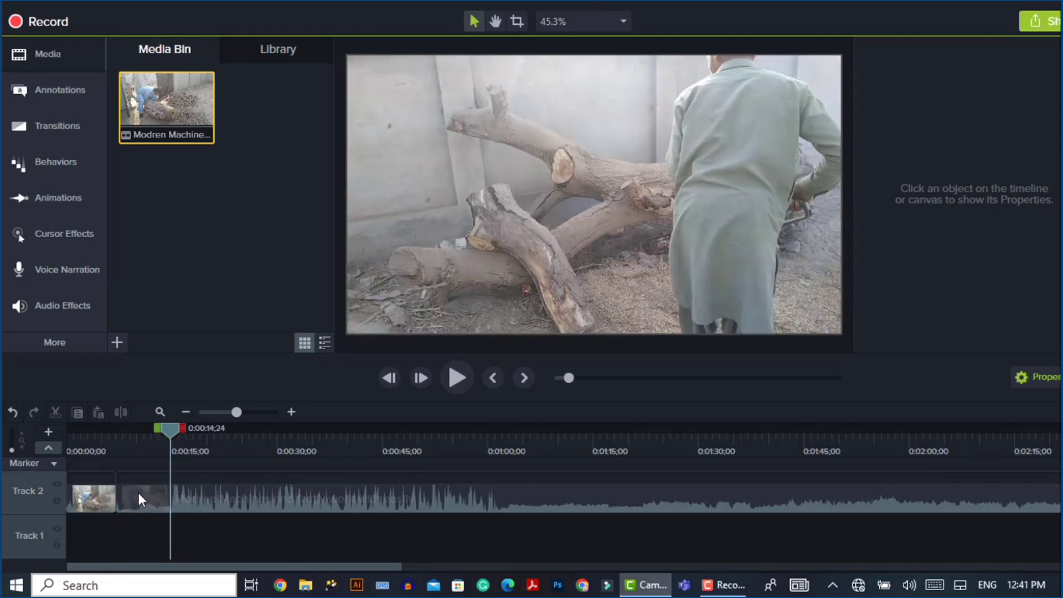
{"action": "right_click", "coordinate": [177, 435]}
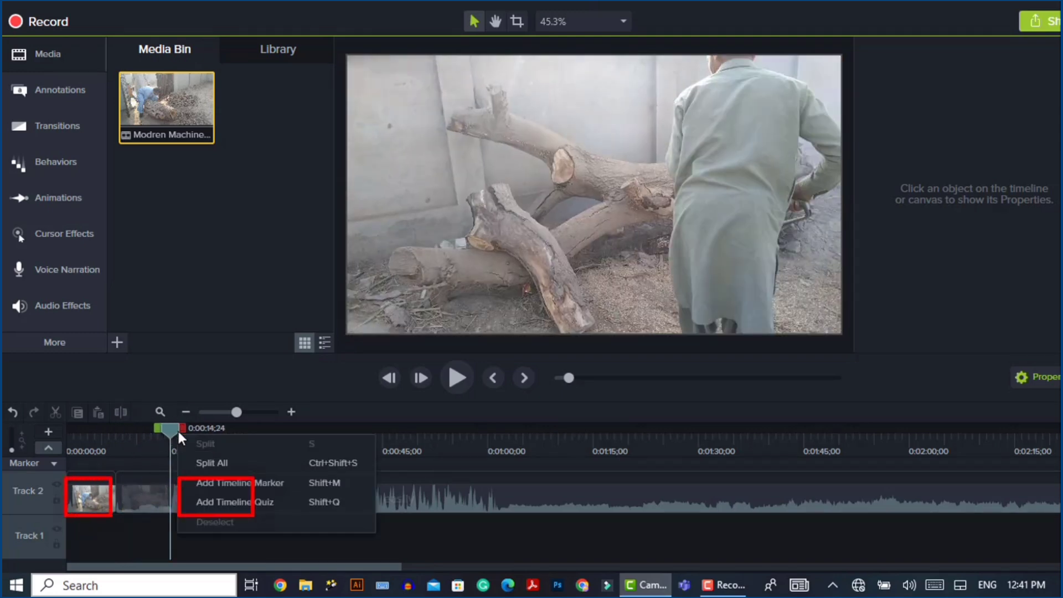
{"action": "left_click", "coordinate": [206, 463]}
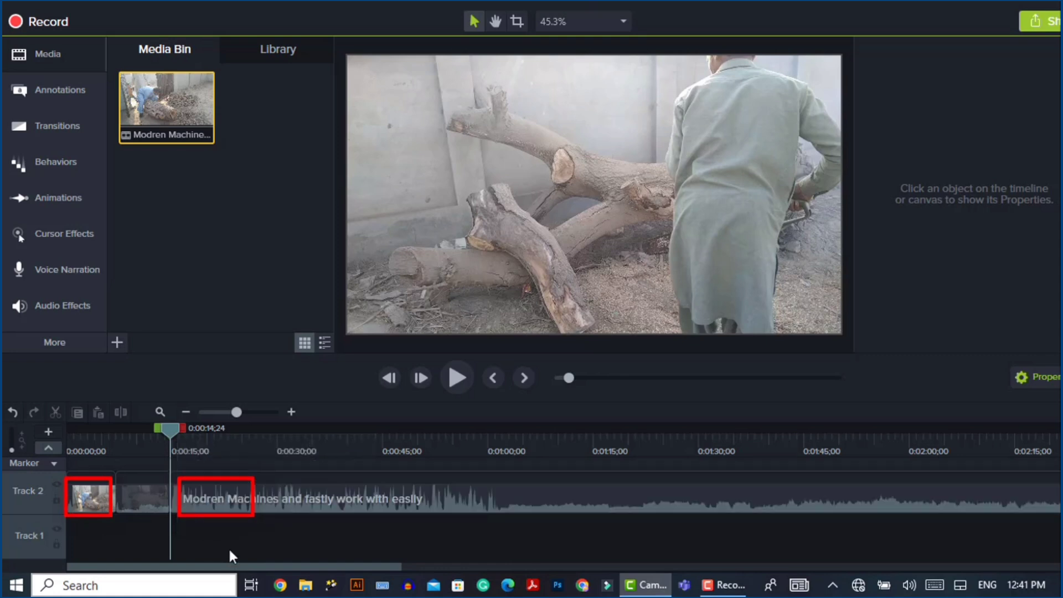
- Select each of the three video pieces on Track 2 in turn to check where the cuts fall
{"action": "left_click", "coordinate": [89, 503]}
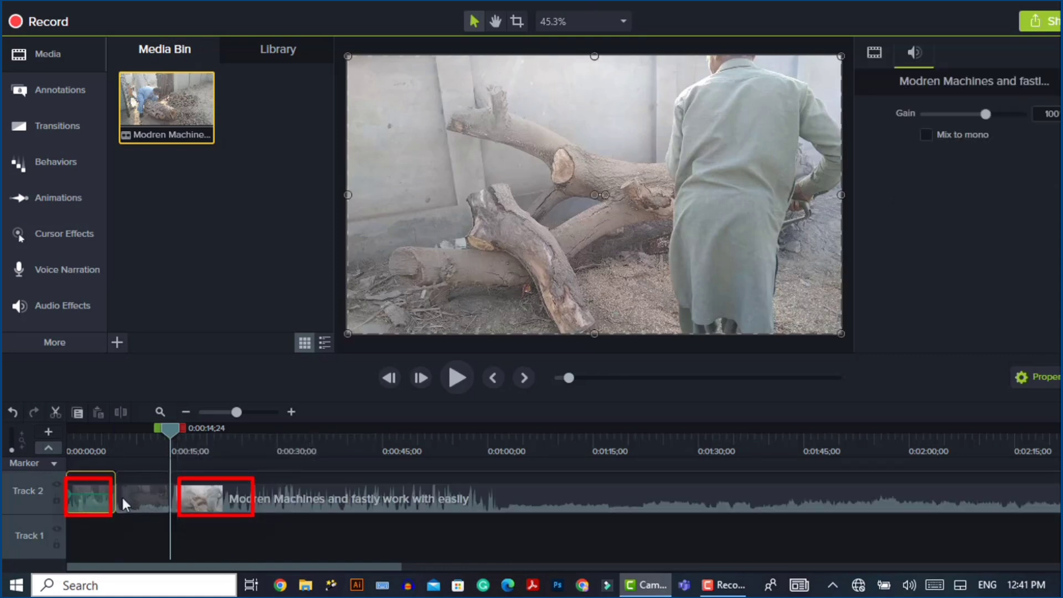
{"action": "left_click", "coordinate": [145, 495]}
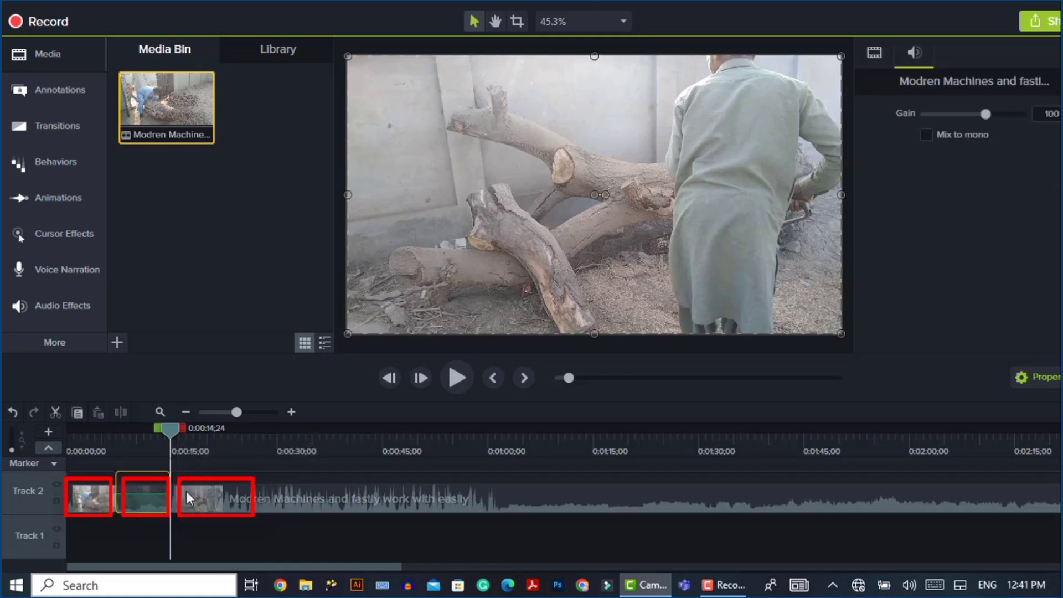
{"action": "left_click", "coordinate": [99, 493]}
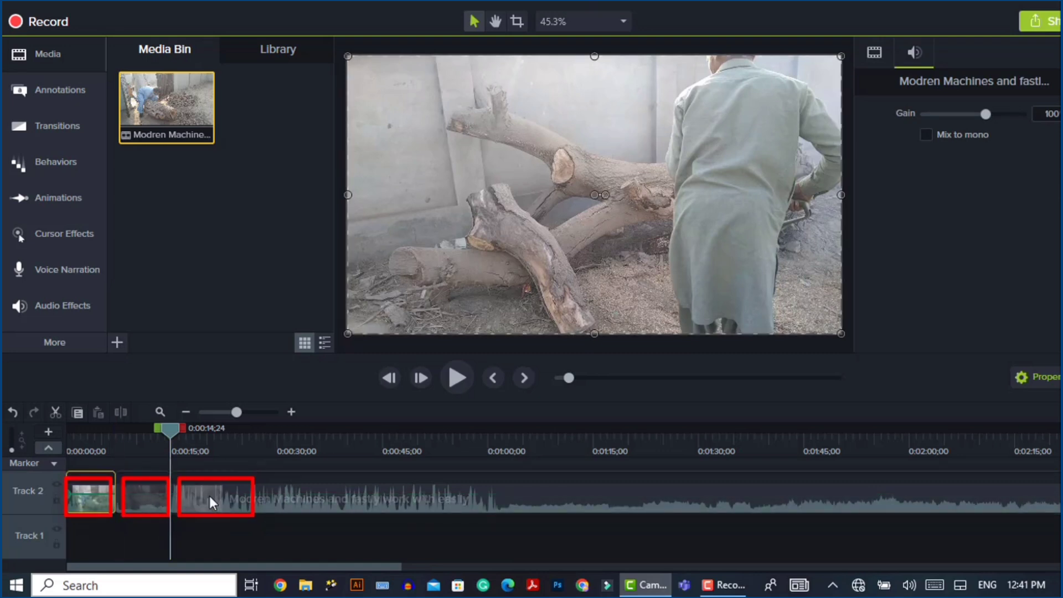
{"action": "left_click", "coordinate": [240, 500]}
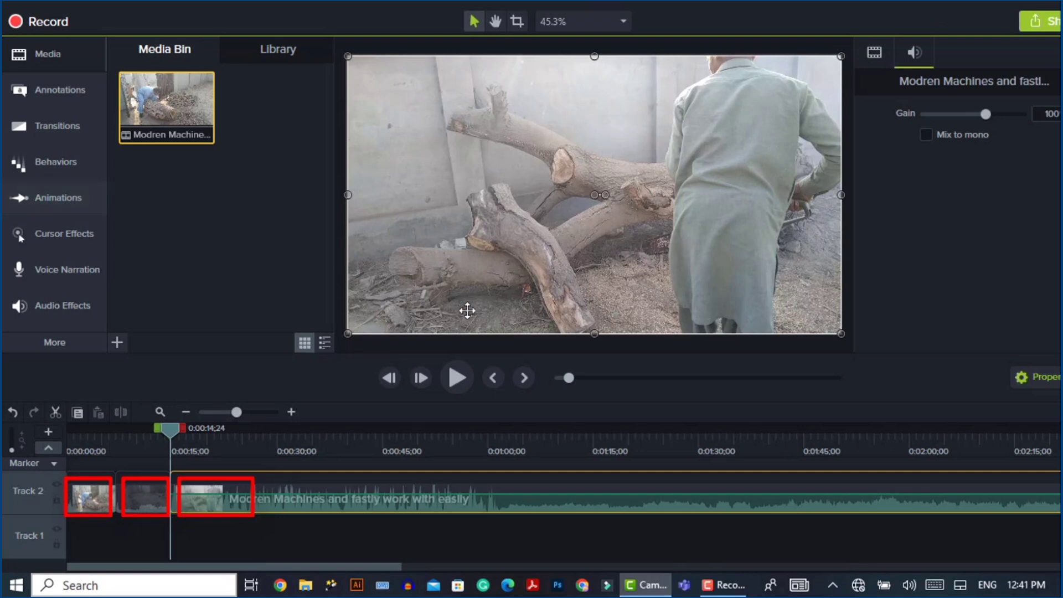
- Delete the middle piece of the video from Track 2 and move the last piece up against the first one
{"action": "left_click", "coordinate": [138, 504]}
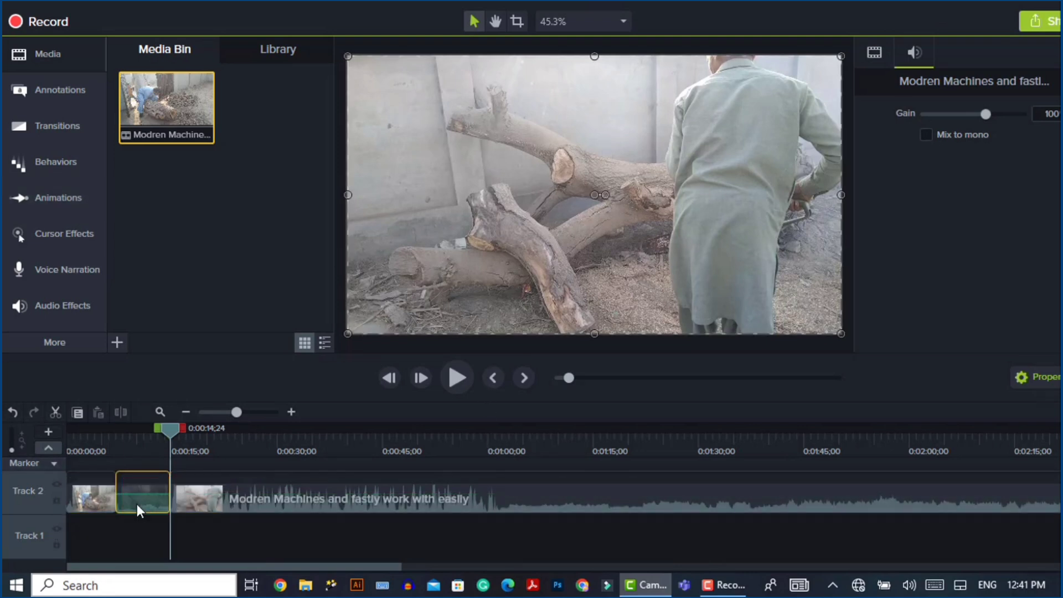
{"action": "key", "text": "Delete"}
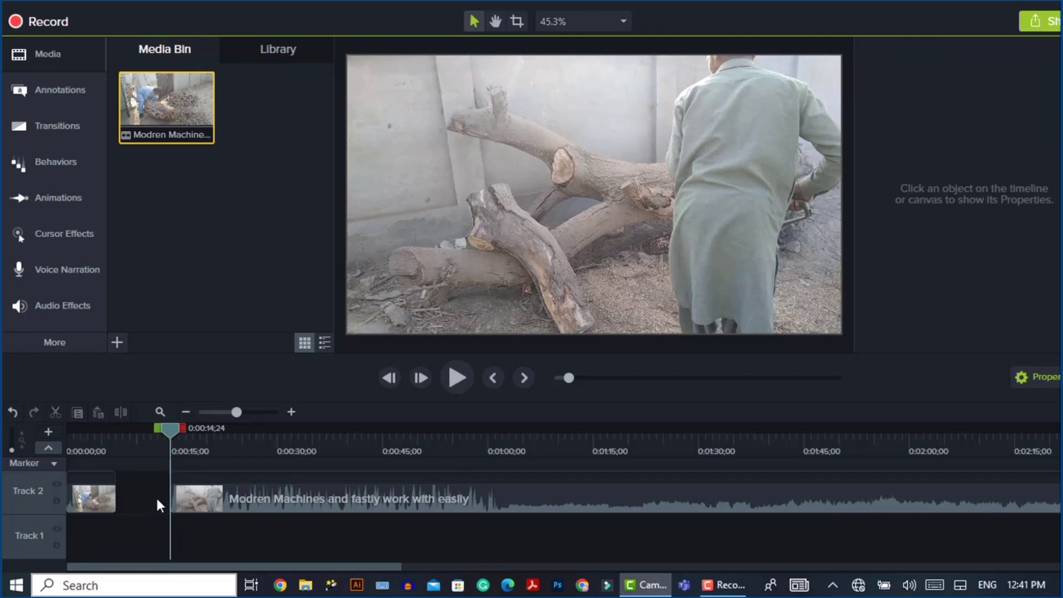
{"action": "left_click", "coordinate": [205, 505]}
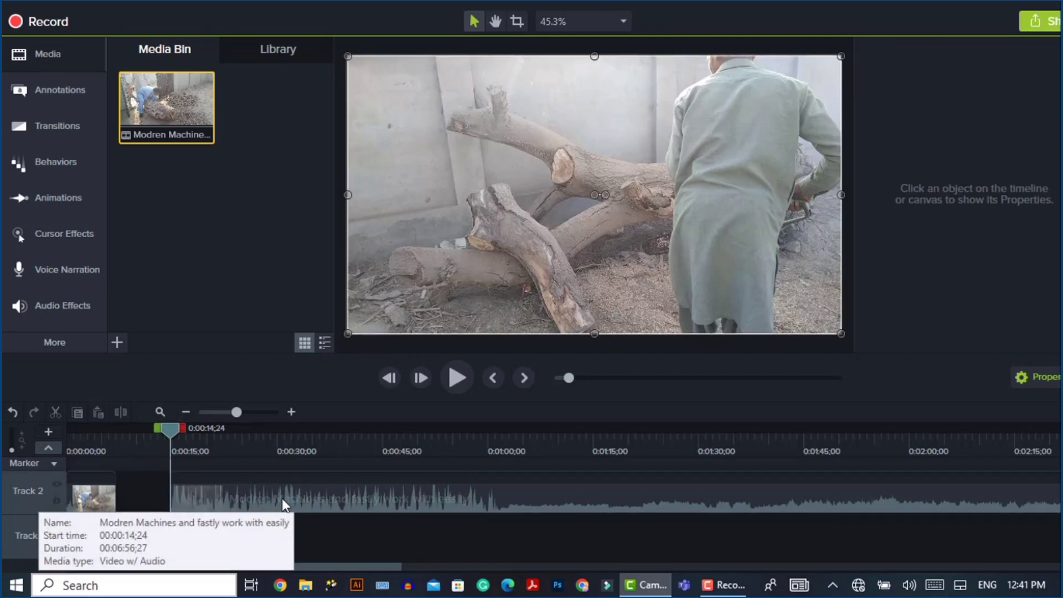
{"action": "left_click_drag", "start_coordinate": [281, 498], "coordinate": [224, 506]}
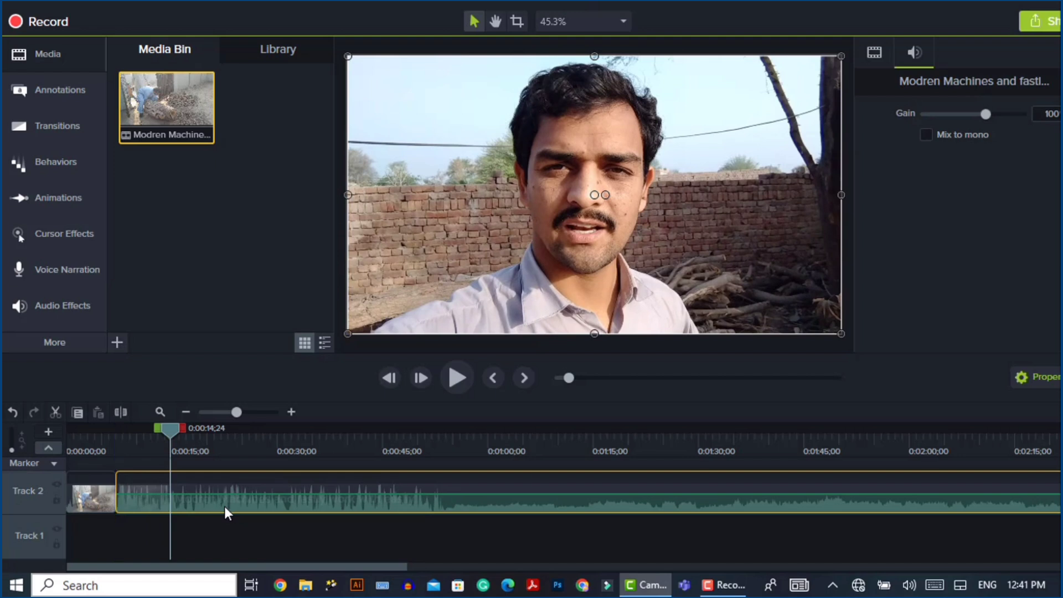
{"action": "left_click", "coordinate": [191, 544]}
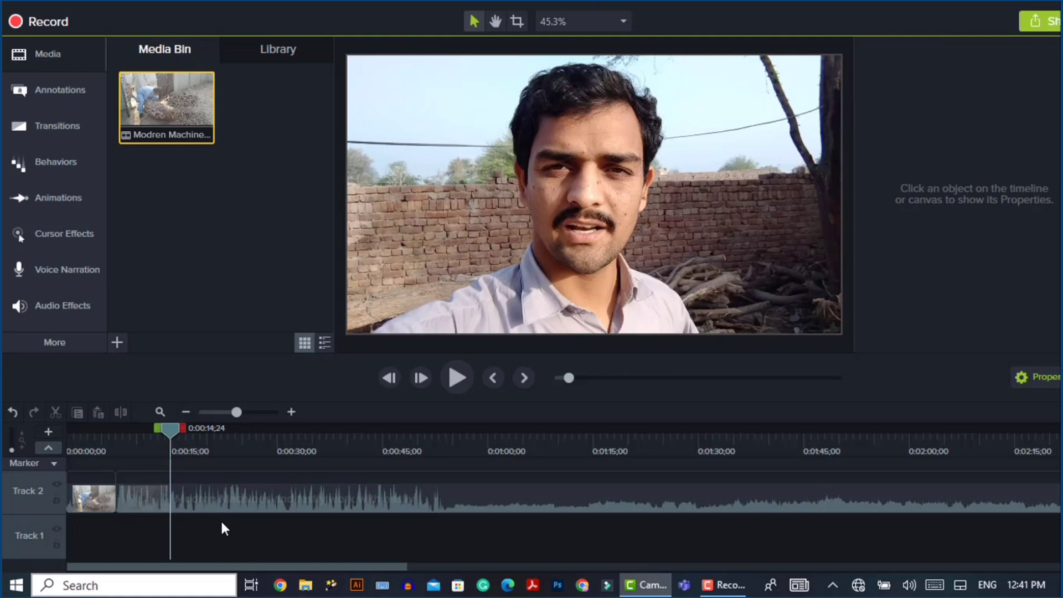
- Using the on-screen keyboard, undo the clip move and the deletion of the middle piece, and deselect the clips
{"action": "left_click", "coordinate": [934, 582]}
{"action": "left_click", "coordinate": [215, 577]}
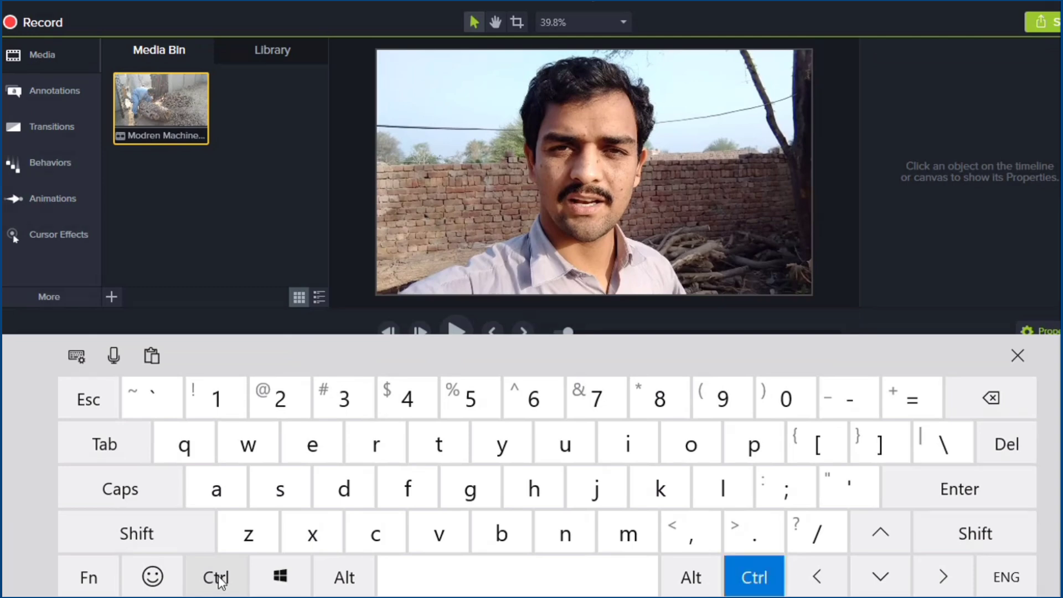
{"action": "left_click", "coordinate": [248, 534]}
{"action": "left_click", "coordinate": [215, 577]}
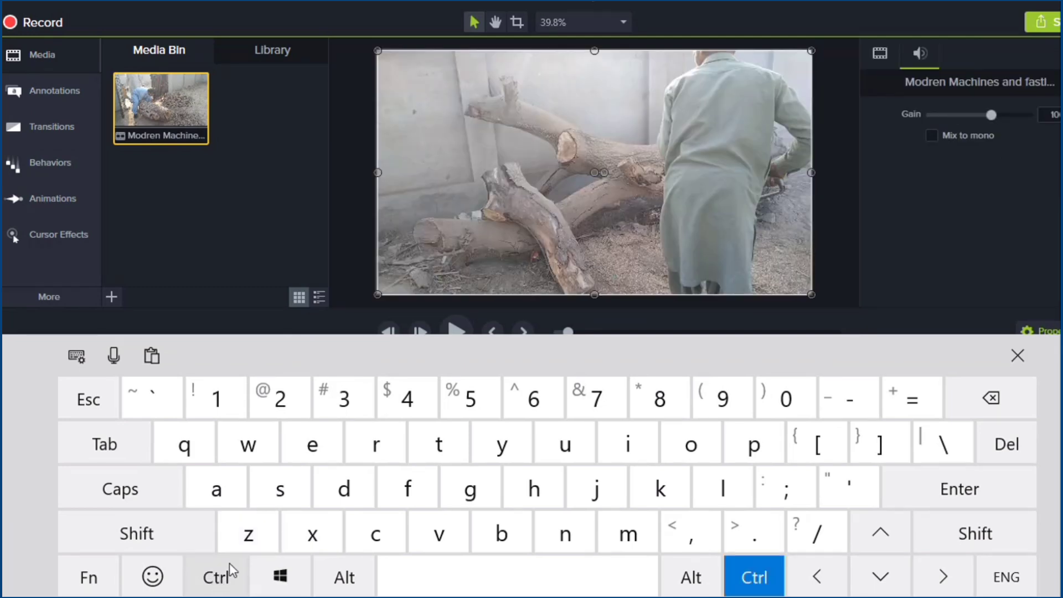
{"action": "left_click", "coordinate": [249, 534]}
{"action": "left_click", "coordinate": [1018, 354]}
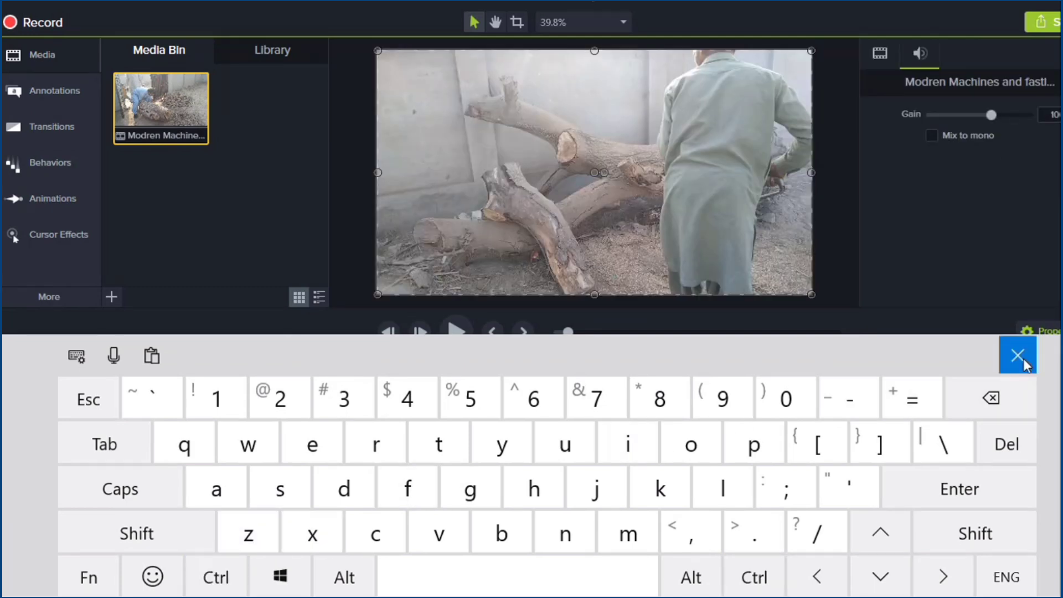
{"action": "left_click", "coordinate": [216, 482]}
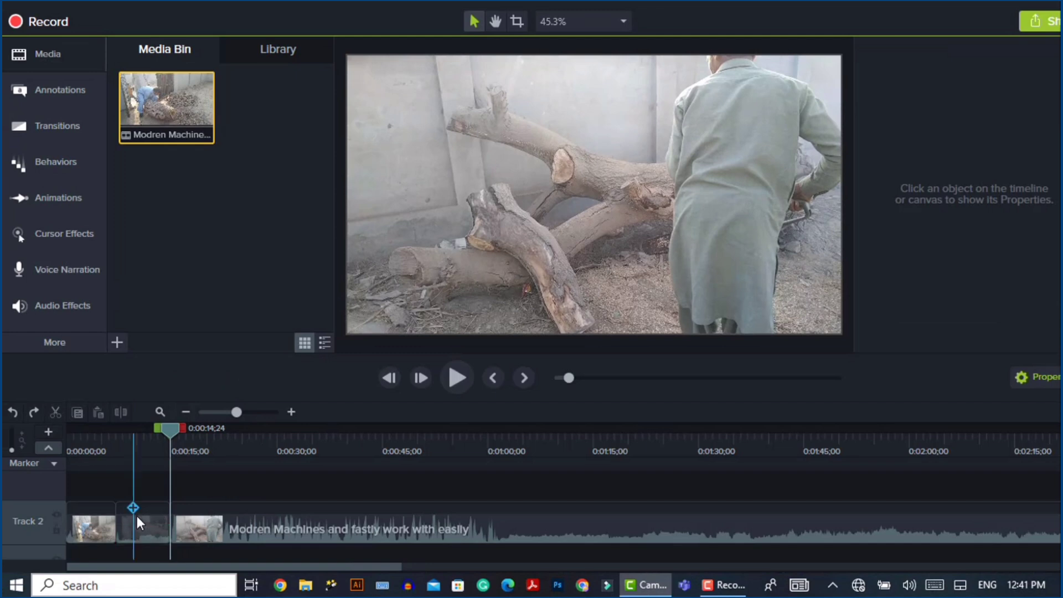
- Ripple-delete the middle piece of the video on Track 2 so the gap closes automatically
{"action": "mouse_move", "coordinate": [141, 524]}
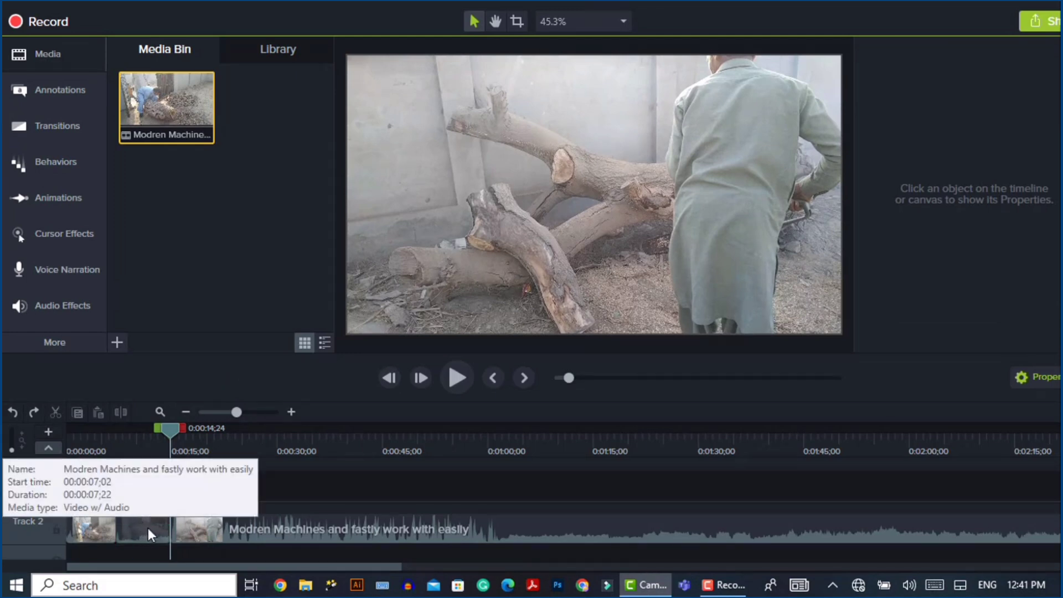
{"action": "left_click", "coordinate": [148, 527]}
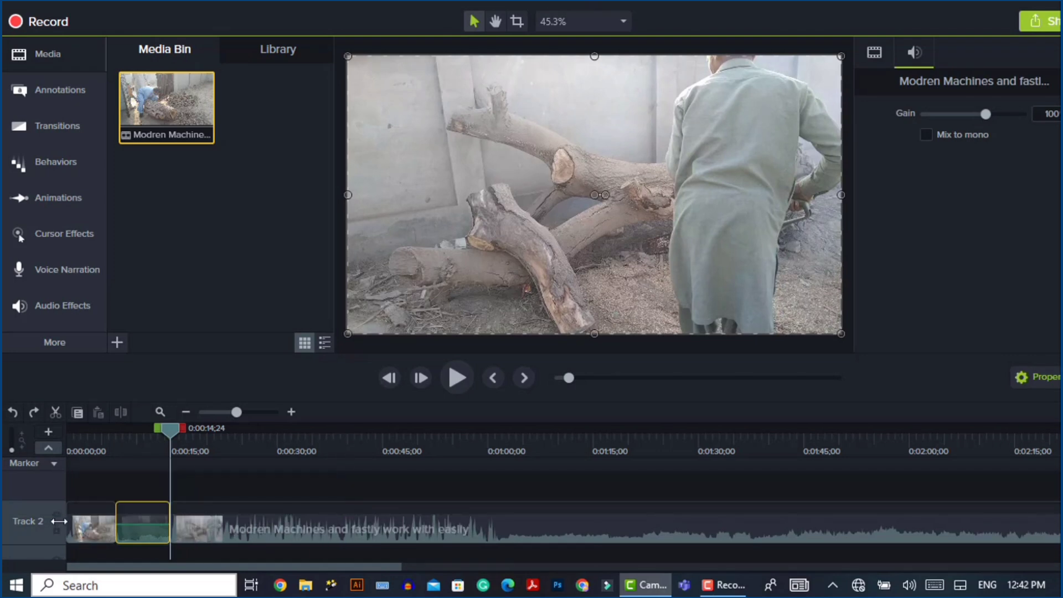
{"action": "right_click", "coordinate": [139, 530]}
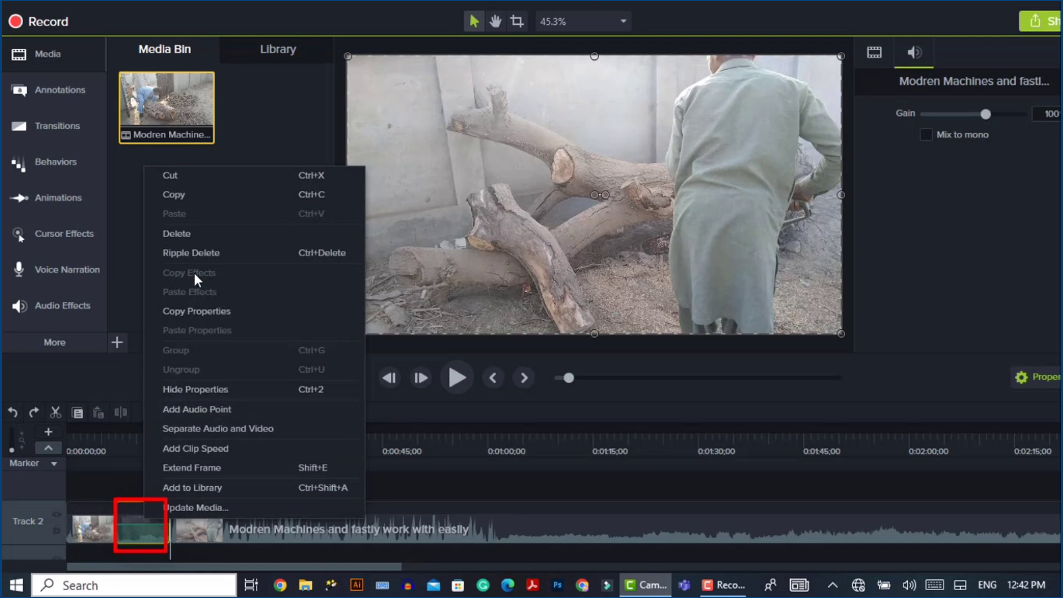
{"action": "left_click", "coordinate": [194, 251]}
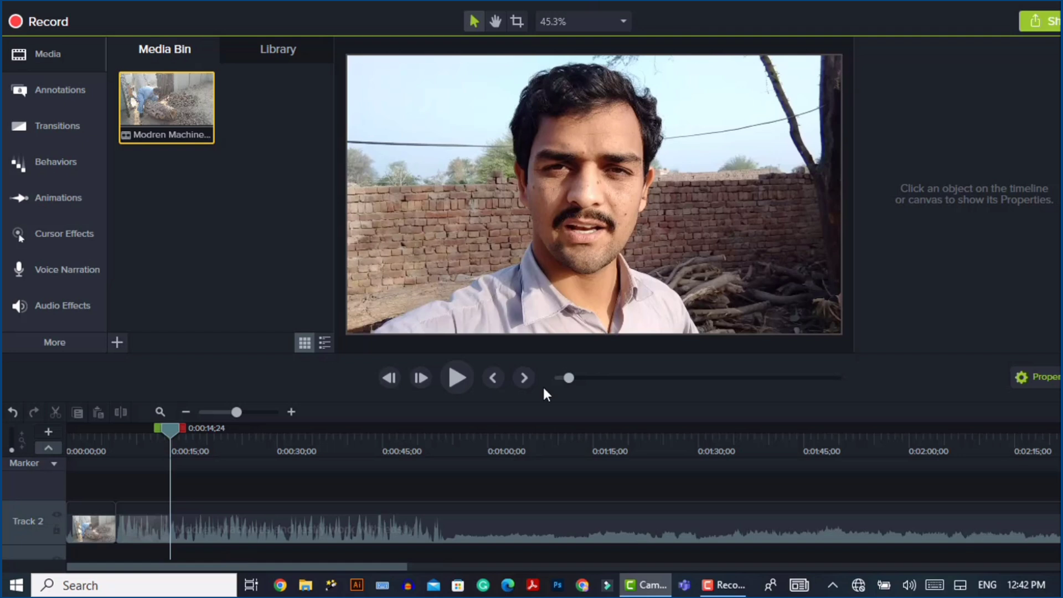
- Shrink the second clip on the canvas to about half its width and height, and move it up along the left edge
{"action": "left_click", "coordinate": [573, 261]}
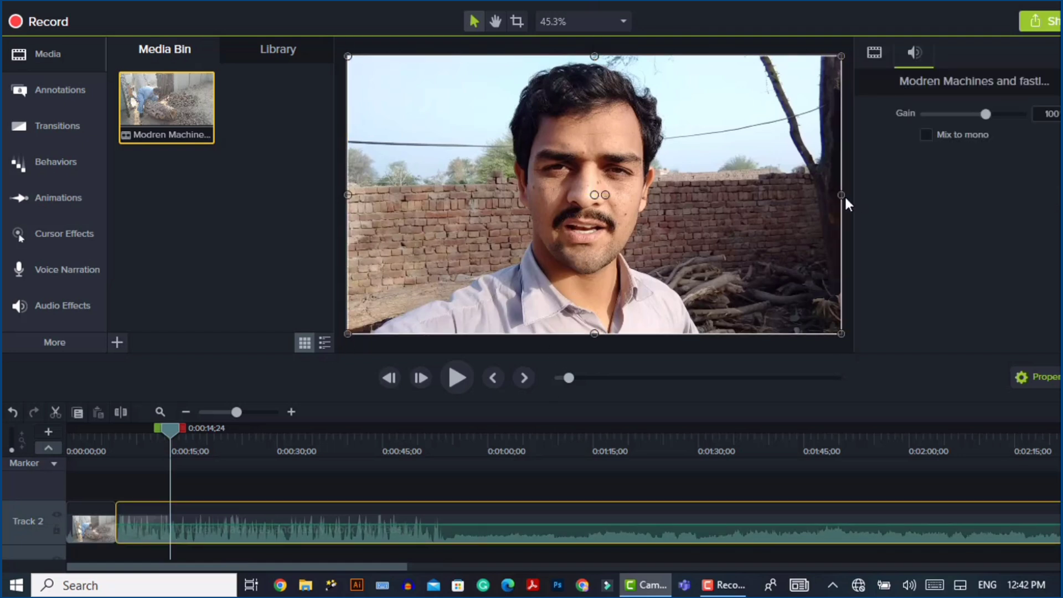
{"action": "left_click_drag", "start_coordinate": [842, 195], "coordinate": [595, 237]}
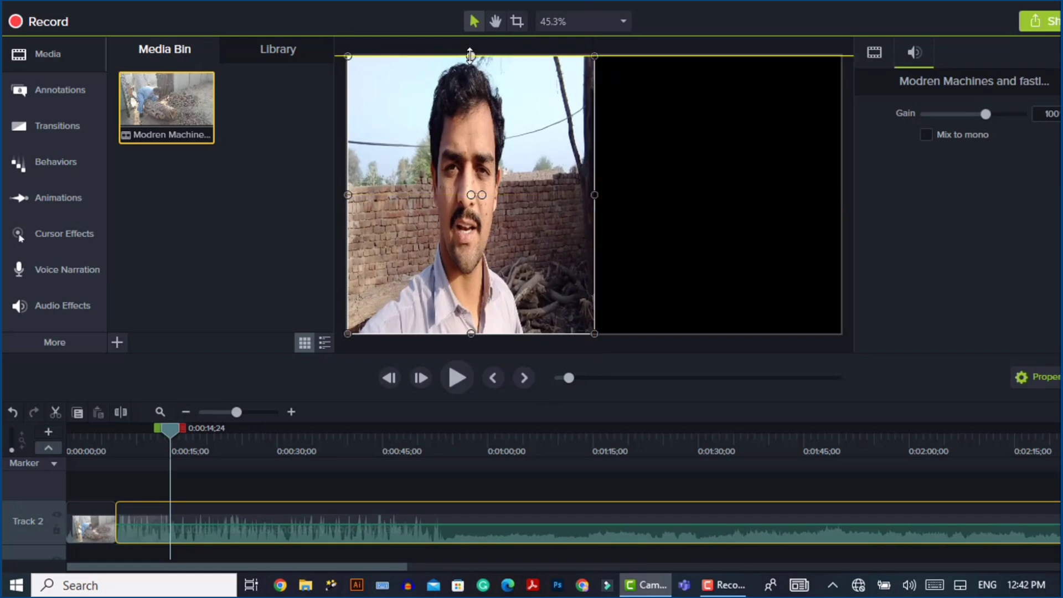
{"action": "left_click_drag", "start_coordinate": [470, 56], "coordinate": [479, 156]}
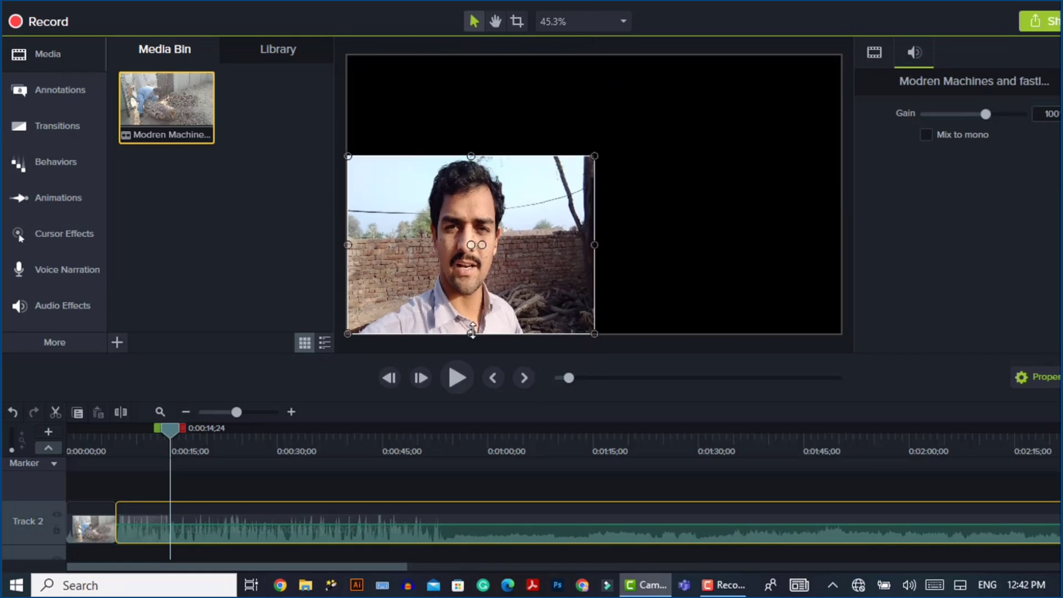
{"action": "left_click_drag", "start_coordinate": [471, 333], "coordinate": [472, 310]}
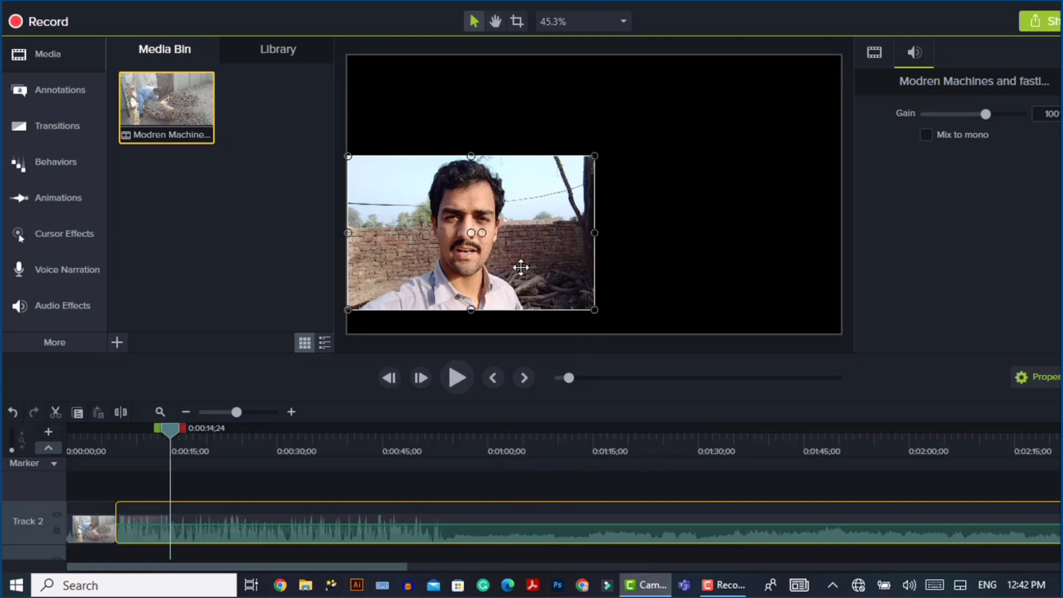
{"action": "left_click_drag", "start_coordinate": [517, 267], "coordinate": [517, 216]}
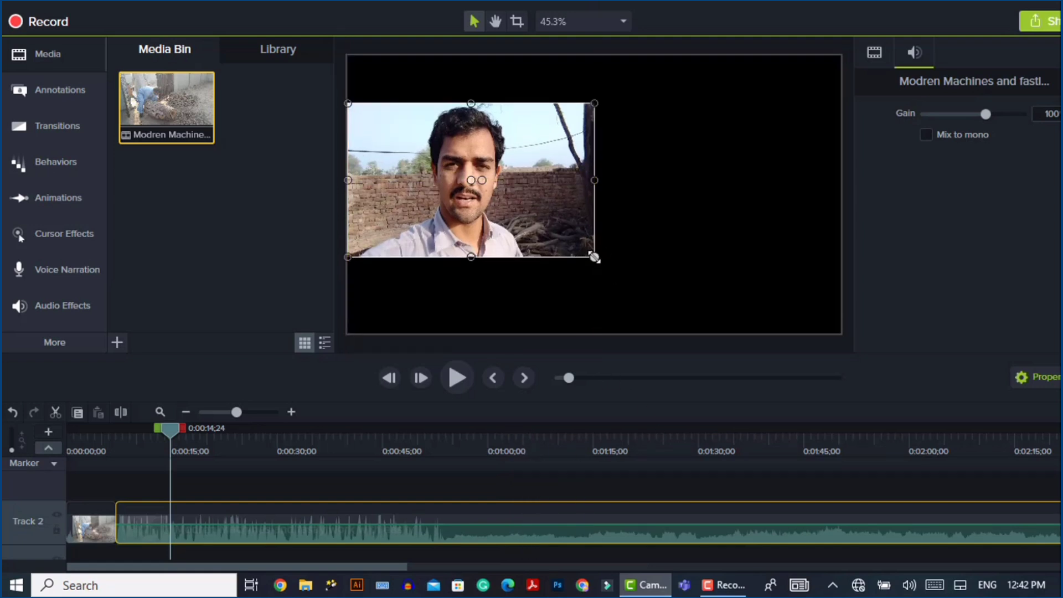
- Enlarge the second clip to the full canvas width, align it with the canvas's upper edge, and scale it down slightly from its corner
{"action": "left_click_drag", "start_coordinate": [594, 258], "coordinate": [840, 352]}
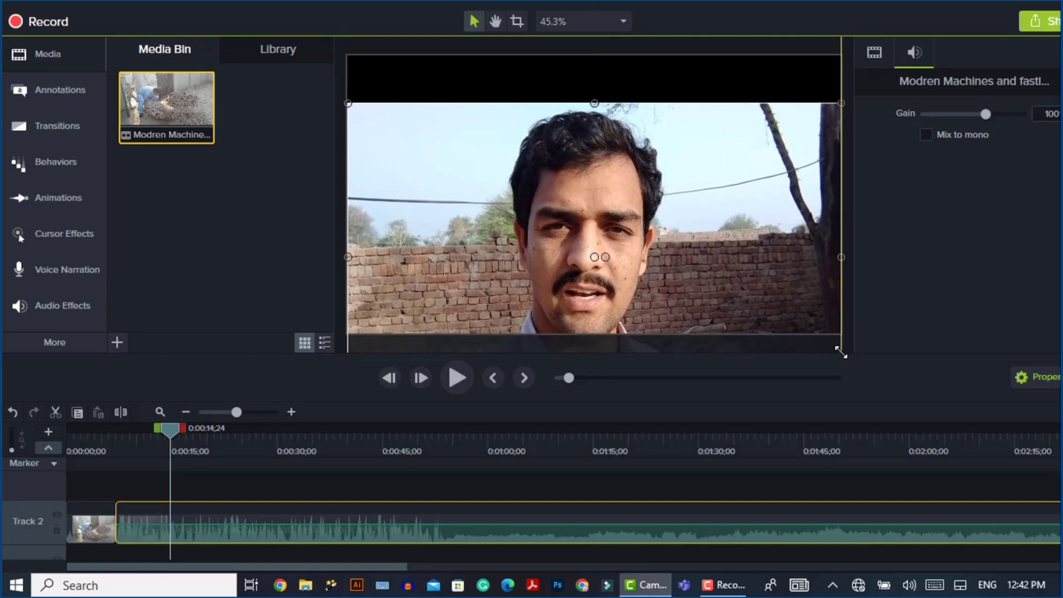
{"action": "left_click_drag", "start_coordinate": [652, 294], "coordinate": [646, 247]}
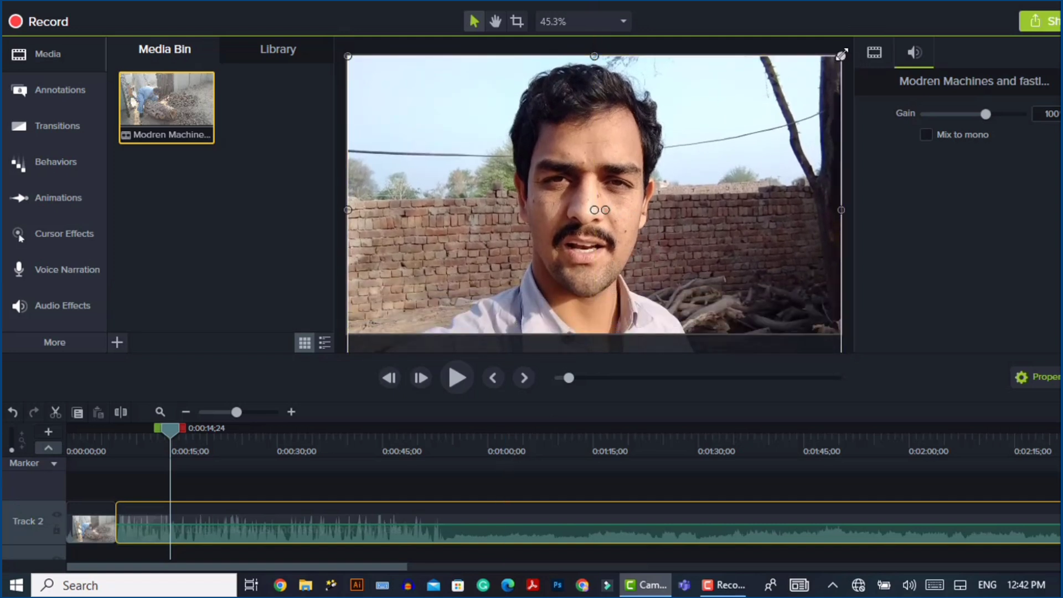
{"action": "left_click_drag", "start_coordinate": [840, 56], "coordinate": [828, 66]}
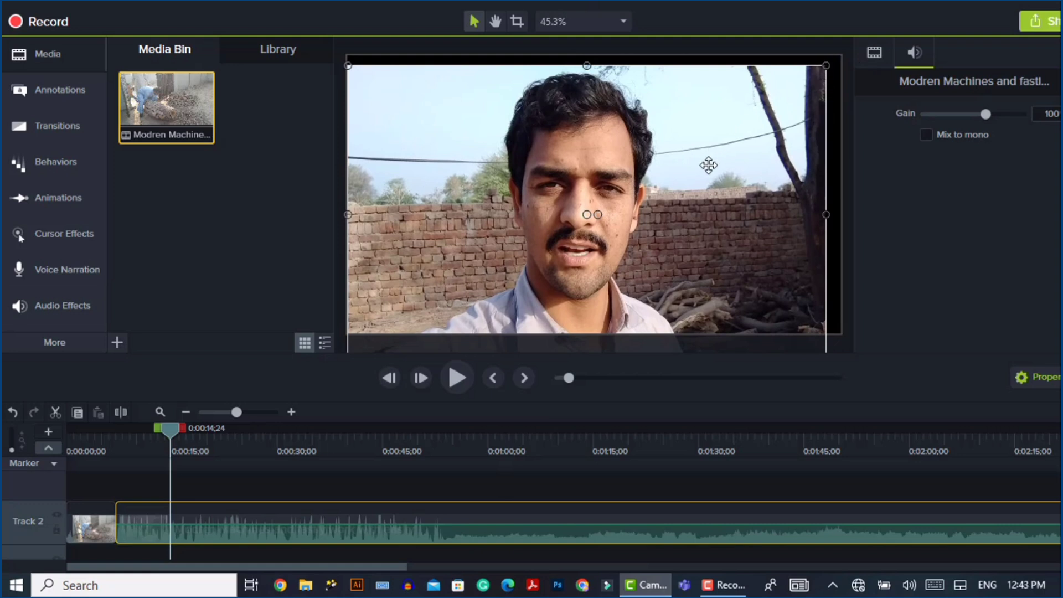
- Move the second clip on the canvas so it meets the canvas's upper and right edges
{"action": "left_click_drag", "start_coordinate": [707, 164], "coordinate": [721, 153]}
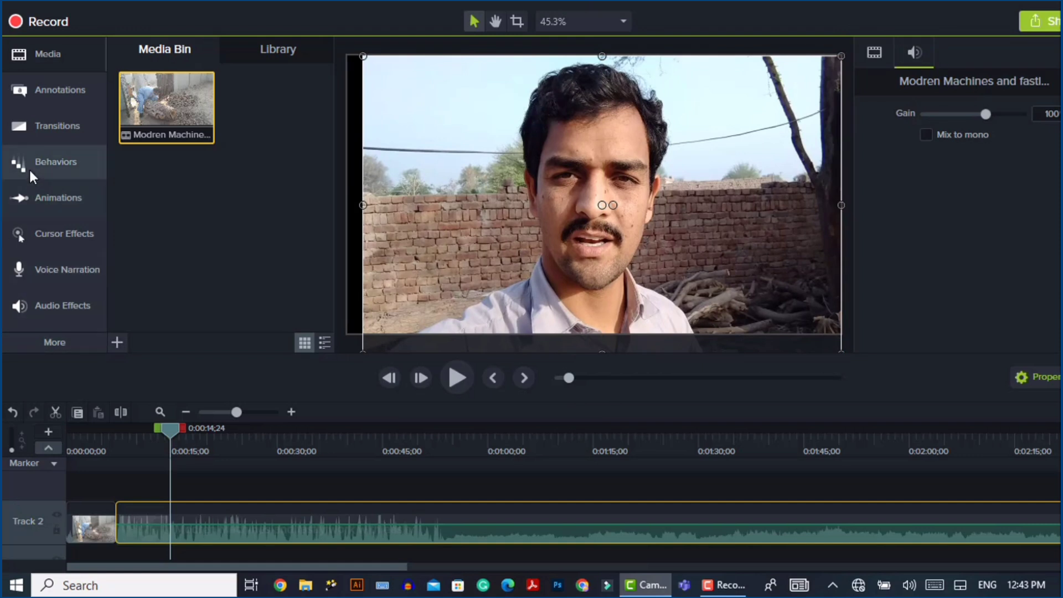
- Add a Zoom-n-Pan animation to the second clip at 0:00:14;24, zooming to 219% on the sky and trees beside the man
{"action": "left_click", "coordinate": [47, 210]}
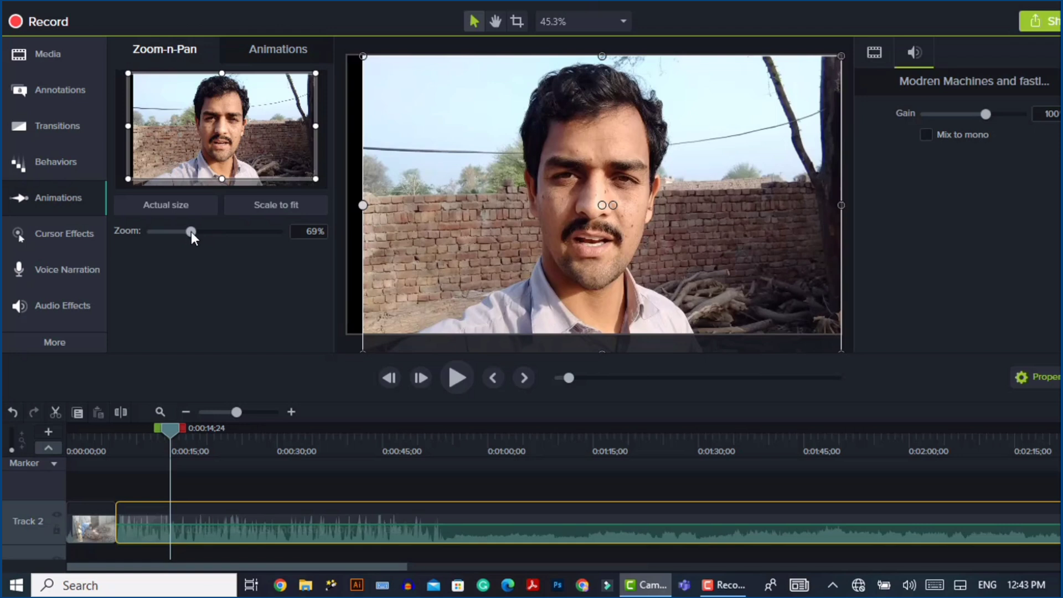
{"action": "left_click_drag", "start_coordinate": [193, 231], "coordinate": [220, 237]}
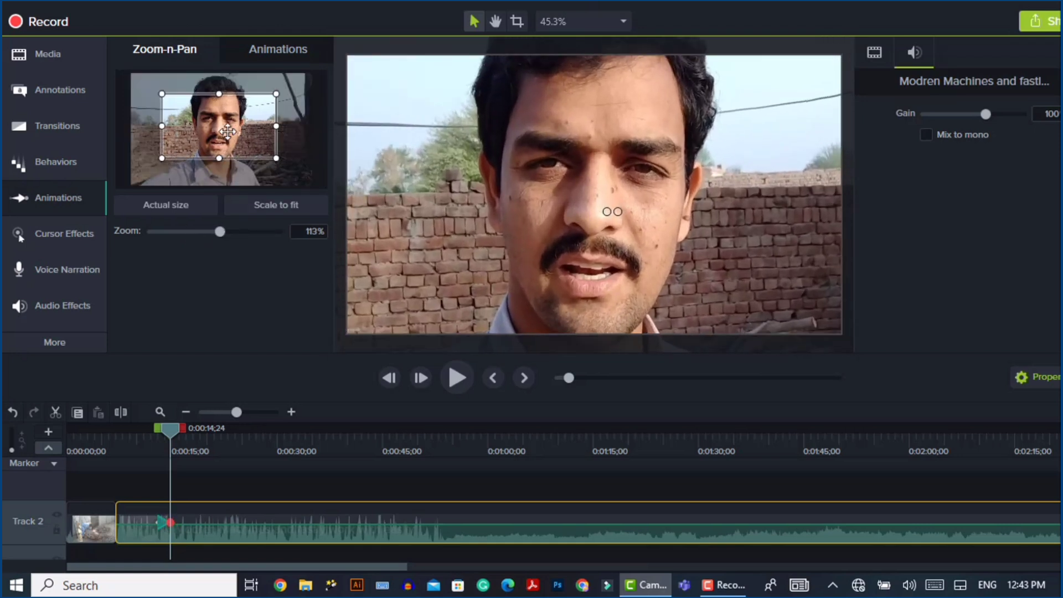
{"action": "left_click_drag", "start_coordinate": [218, 127], "coordinate": [189, 129]}
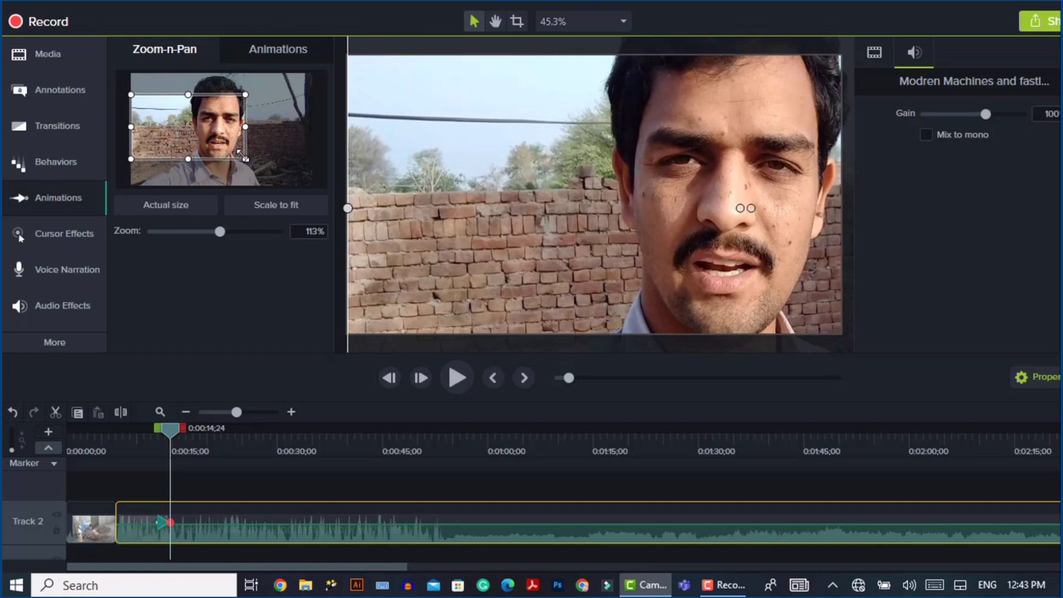
{"action": "left_click_drag", "start_coordinate": [244, 157], "coordinate": [163, 126]}
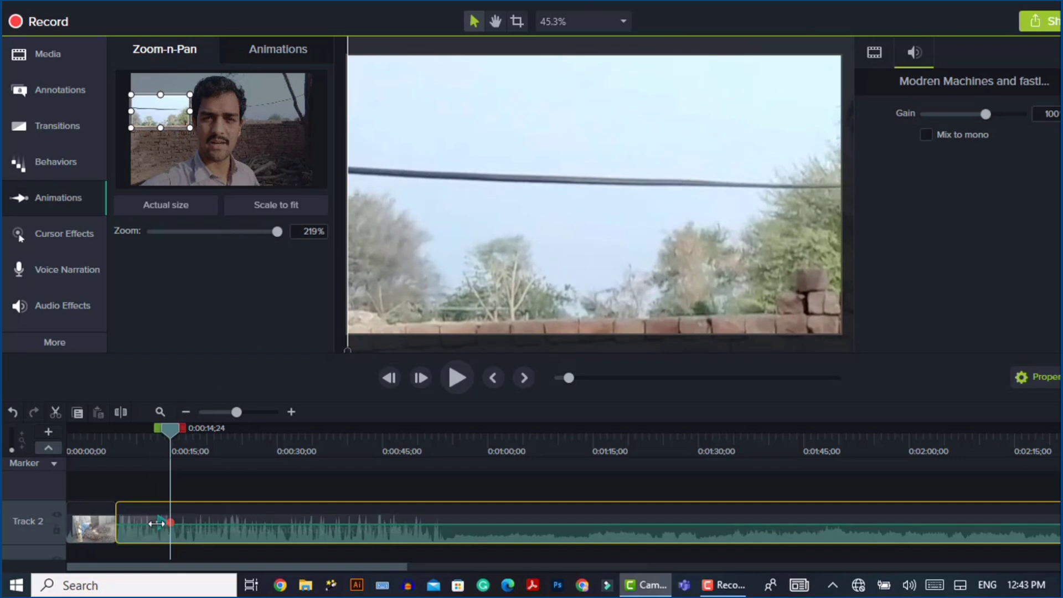
- Add a second Zoom-n-Pan animation at 0:00:20;21, zooming out to 75% and framing the man from the video's upper edge
{"action": "left_click_drag", "start_coordinate": [171, 433], "coordinate": [212, 440]}
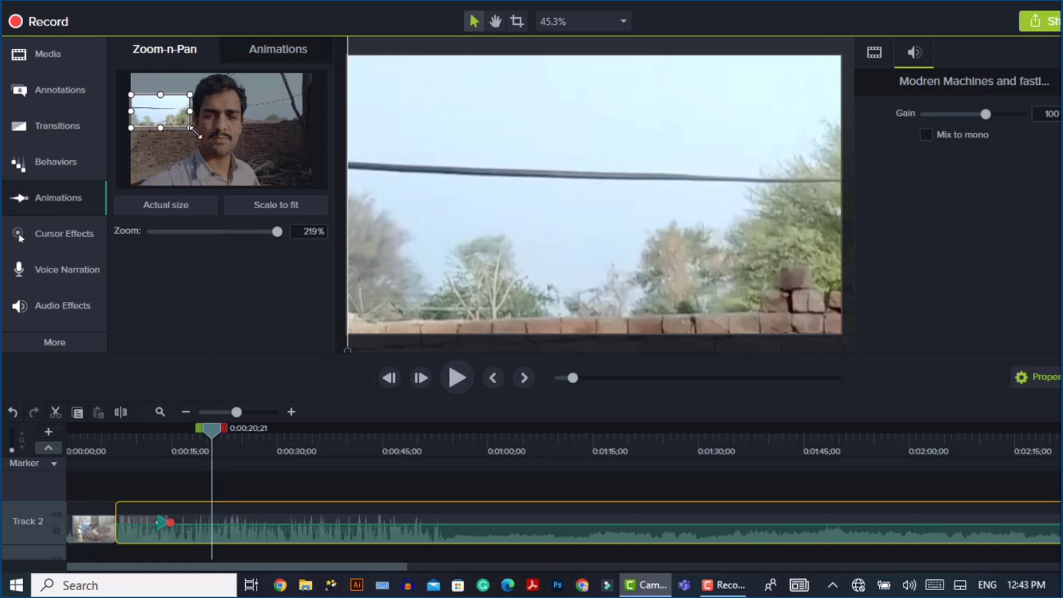
{"action": "left_click_drag", "start_coordinate": [191, 128], "coordinate": [287, 183]}
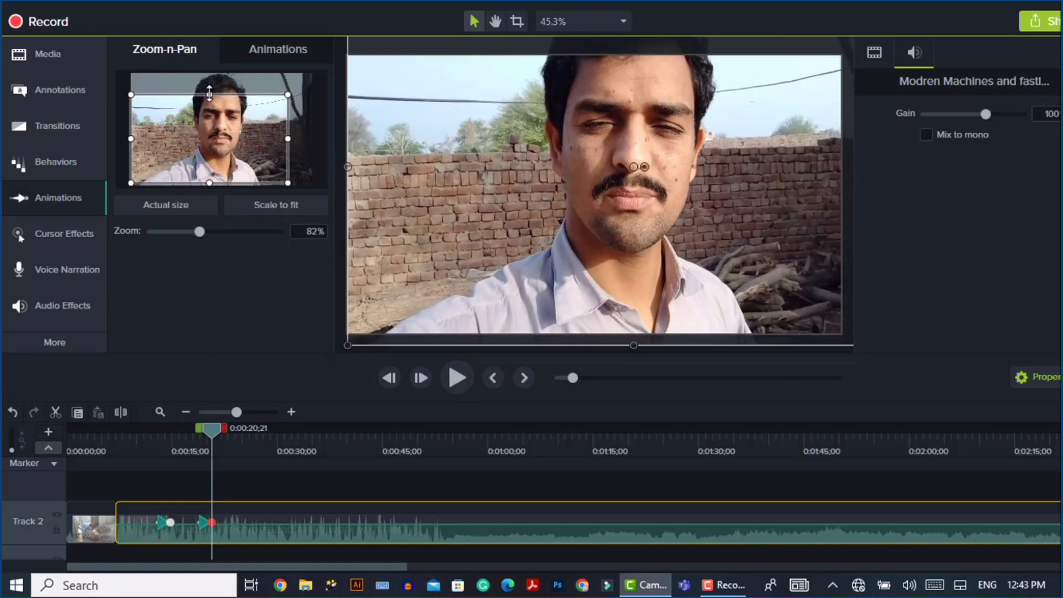
{"action": "left_click_drag", "start_coordinate": [209, 95], "coordinate": [211, 80]}
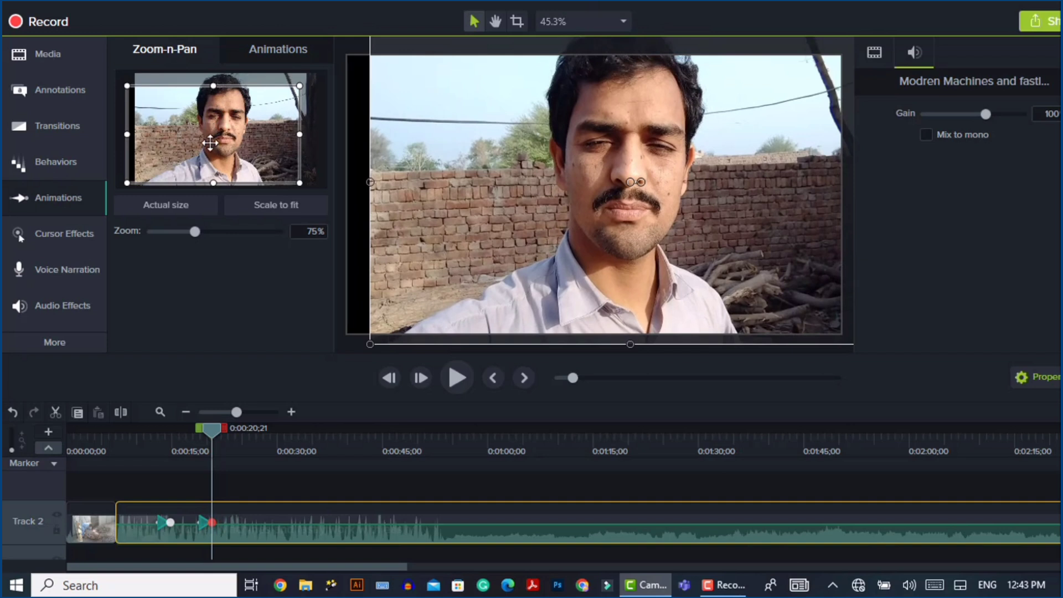
{"action": "left_click_drag", "start_coordinate": [210, 145], "coordinate": [224, 134]}
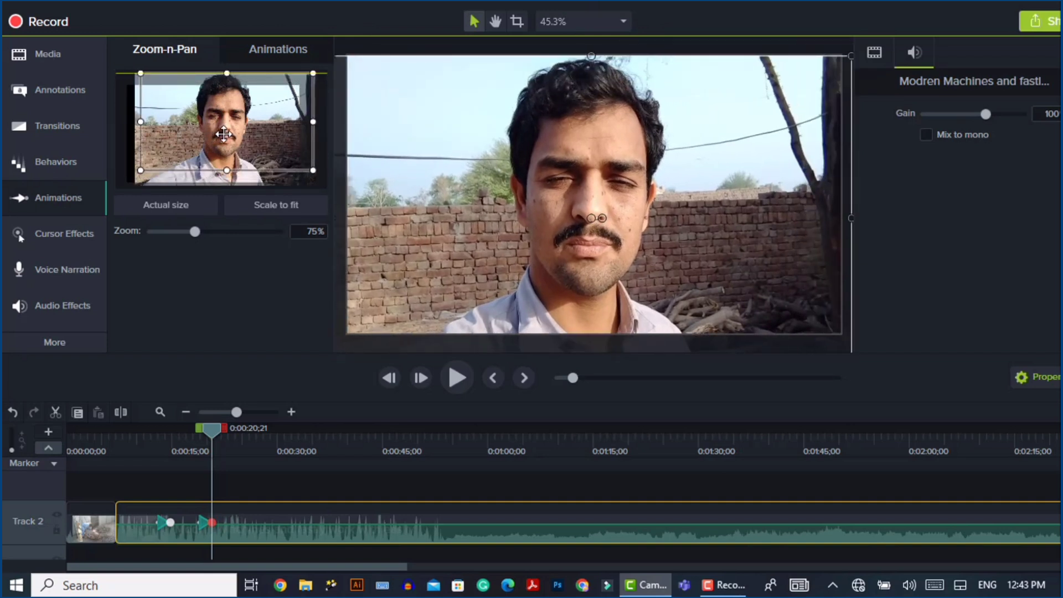
- Play back the second clip's two zoom animations from about 0:00:12;22
{"action": "left_click_drag", "start_coordinate": [209, 430], "coordinate": [160, 450]}
{"action": "left_click", "coordinate": [145, 457]}
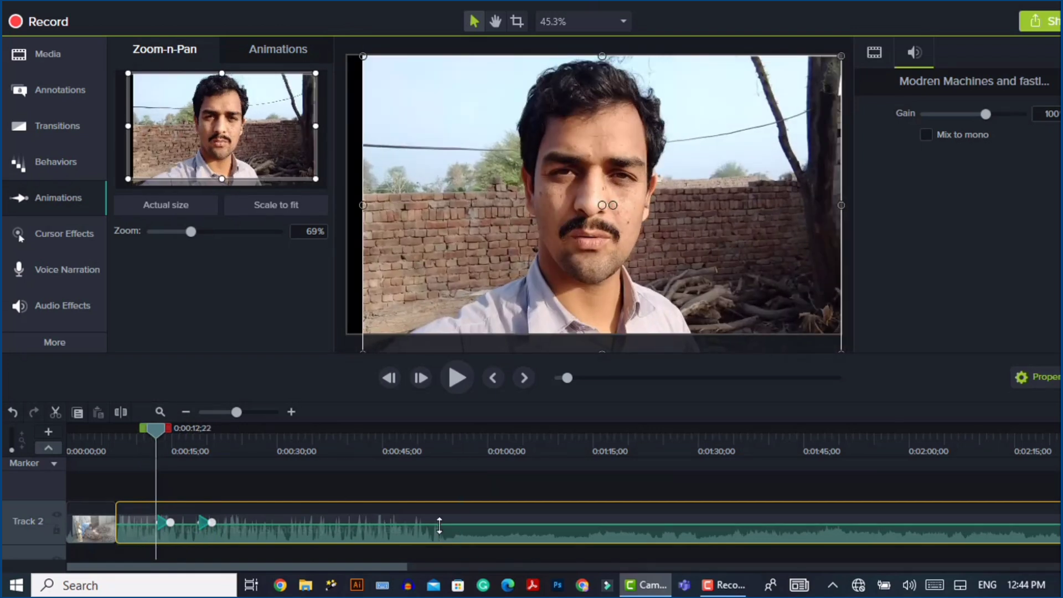
{"action": "left_click", "coordinate": [454, 381]}
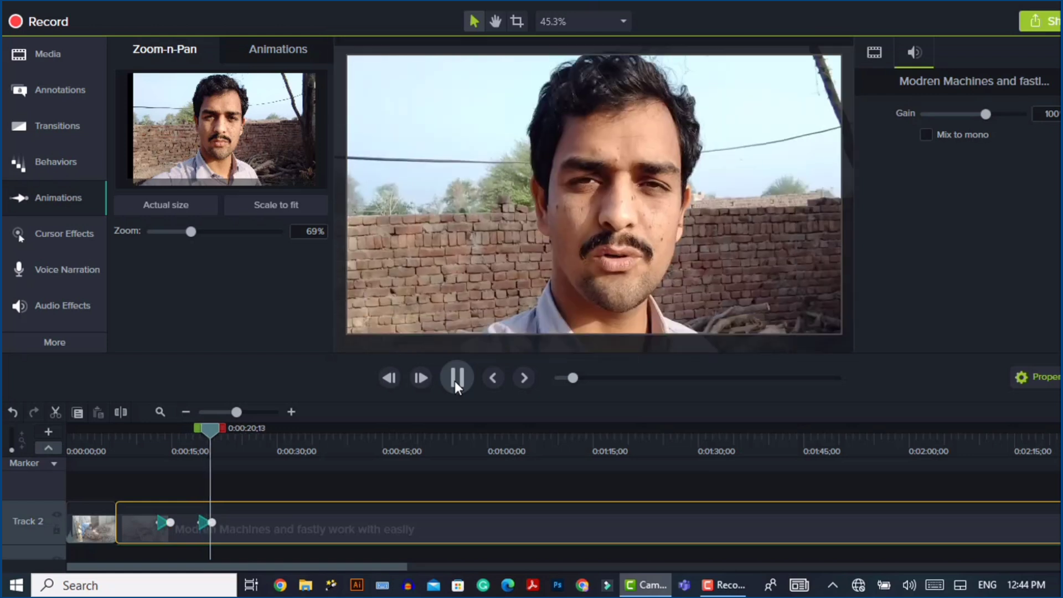
{"action": "left_click", "coordinate": [455, 381]}
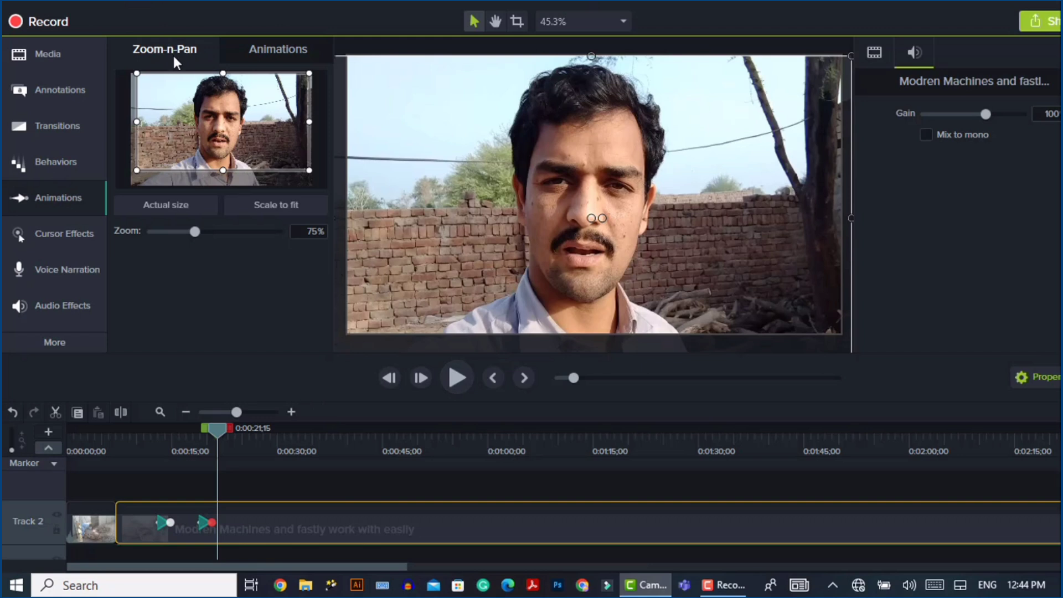
- Apply the Restore animation preset at the end of the first clip on Track 2
{"action": "left_click", "coordinate": [283, 48]}
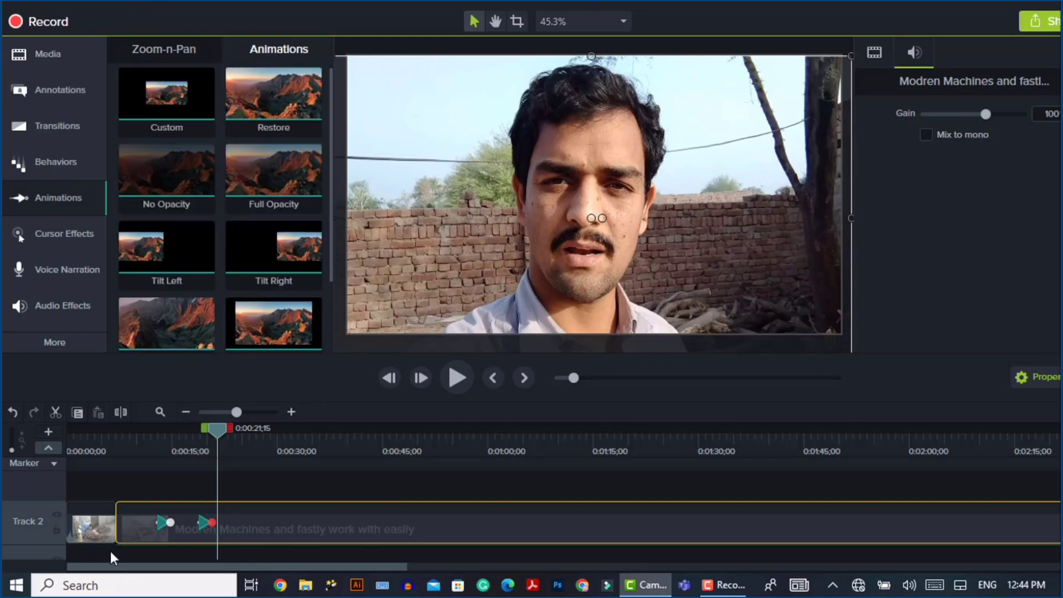
{"action": "left_click", "coordinate": [110, 553]}
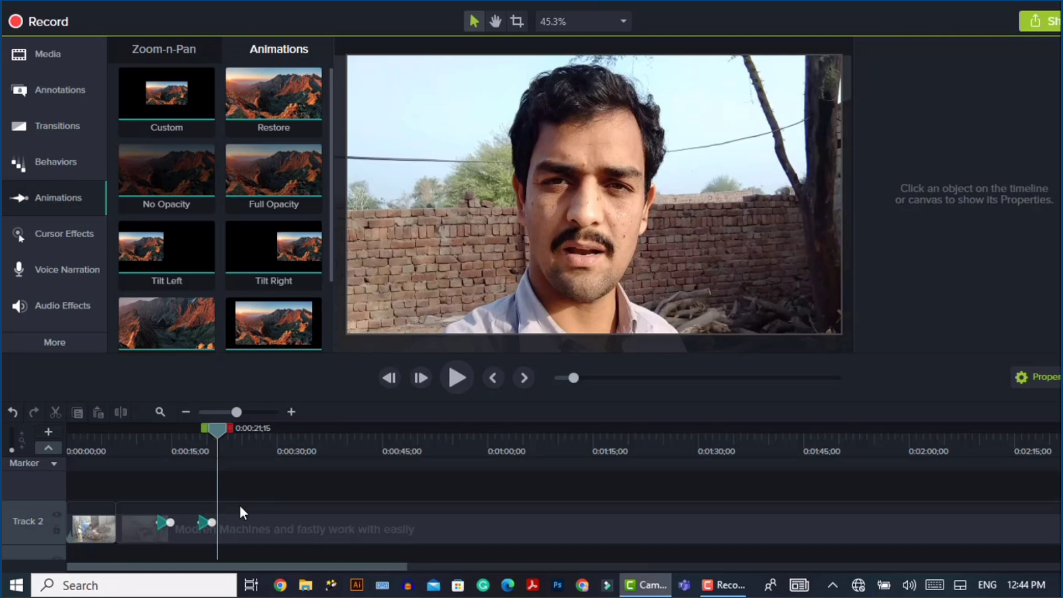
{"action": "left_click", "coordinate": [82, 526]}
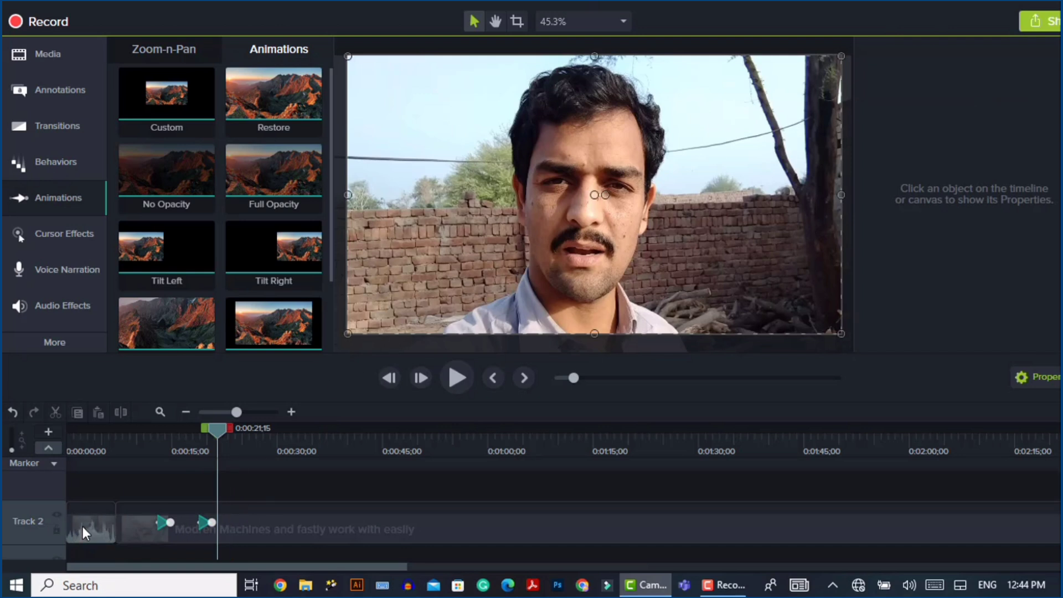
{"action": "left_click", "coordinate": [133, 526]}
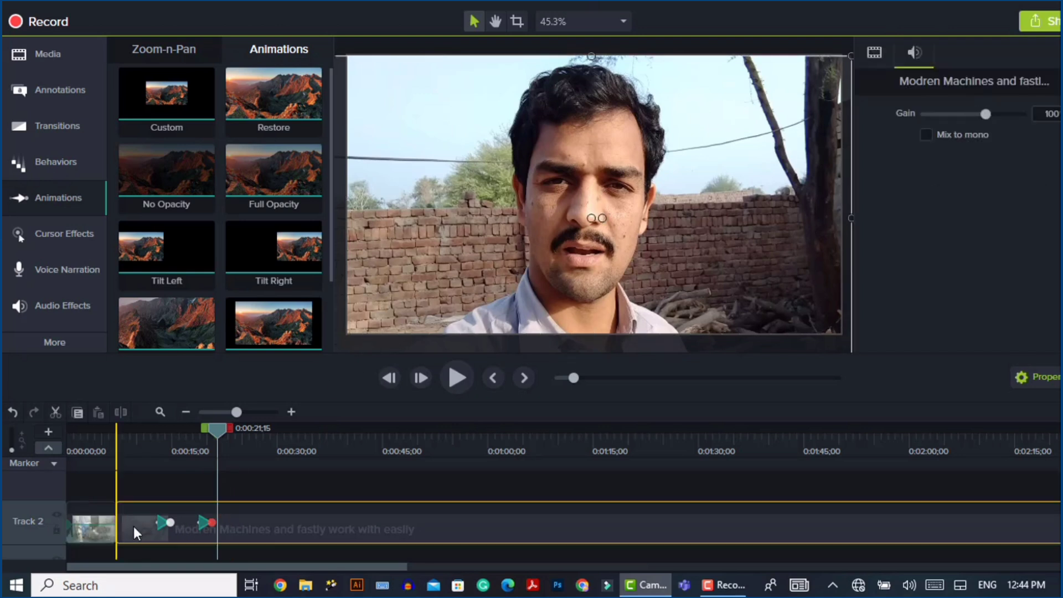
{"action": "left_click", "coordinate": [98, 479]}
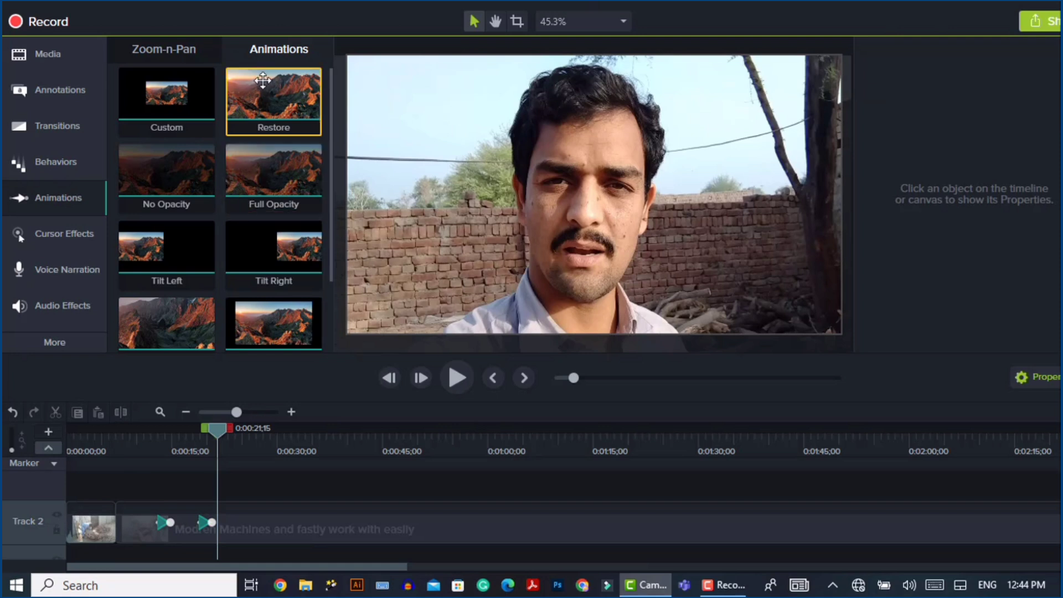
{"action": "mouse_move", "coordinate": [263, 81]}
{"action": "left_mouse_down"}
{"action": "mouse_move", "coordinate": [268, 131]}
{"action": "mouse_move", "coordinate": [178, 472]}
{"action": "mouse_move", "coordinate": [114, 527]}
{"action": "left_mouse_up"}
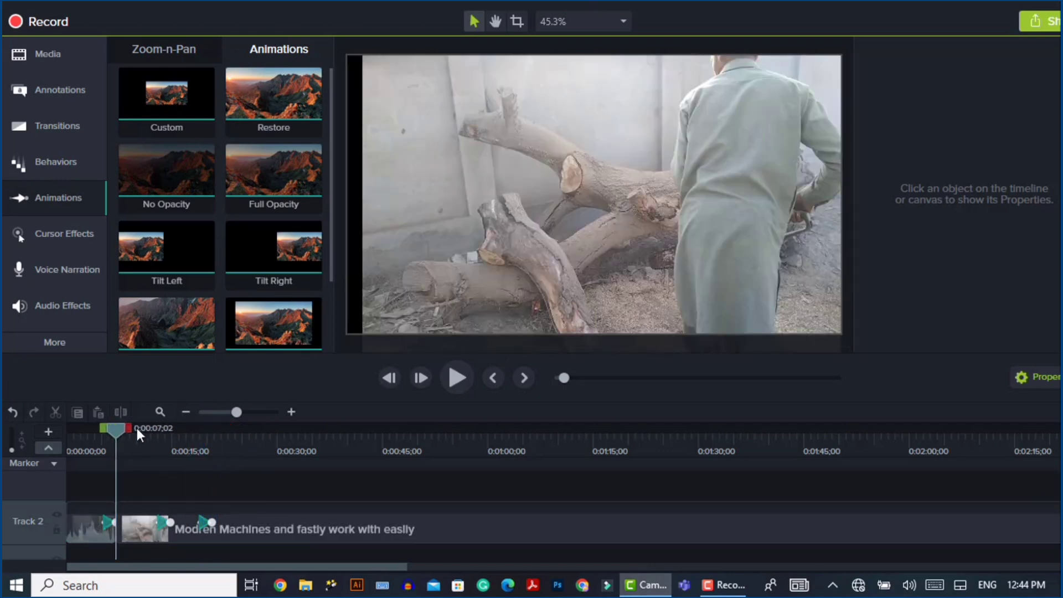
- Play back the cut from the first clip to the second from about 0:00:04;10
{"action": "left_click_drag", "start_coordinate": [117, 439], "coordinate": [98, 449]}
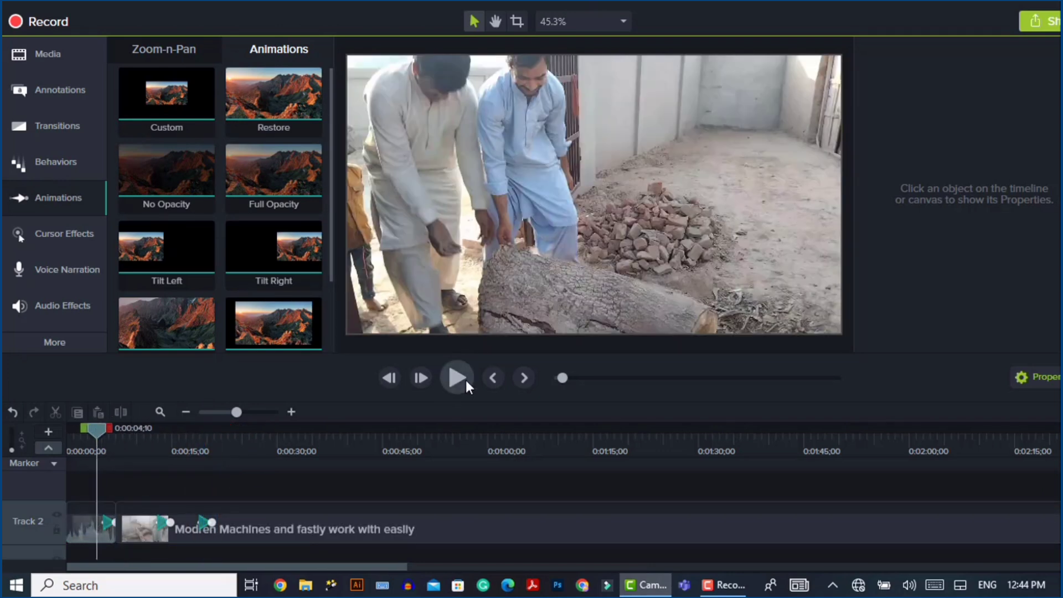
{"action": "left_click", "coordinate": [466, 379]}
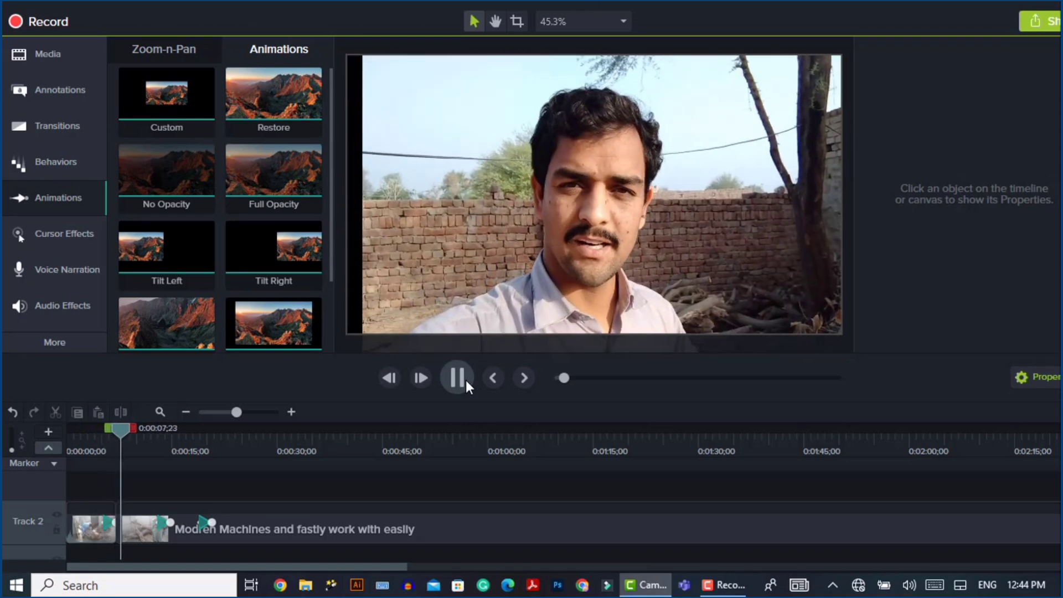
{"action": "left_click", "coordinate": [466, 379]}
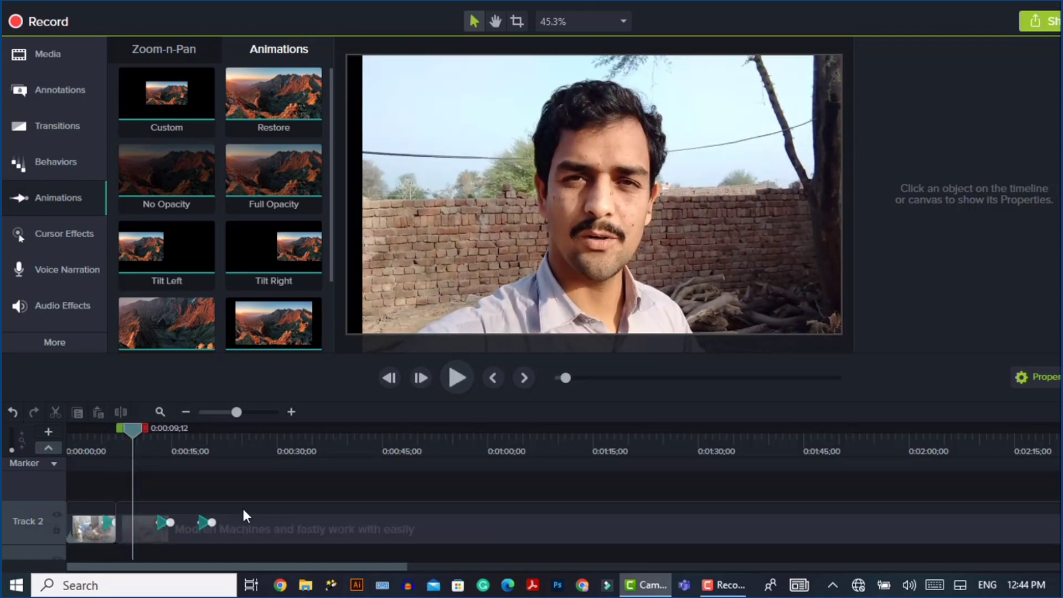
- Apply the enlarging animation preset to the second clip just before 0:00:30
{"action": "left_click", "coordinate": [105, 526]}
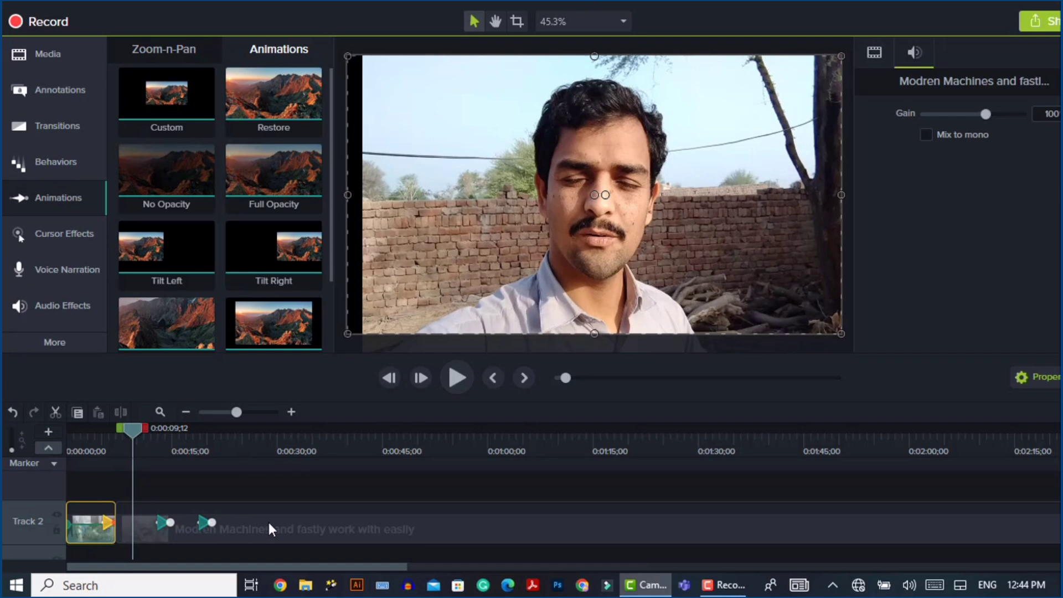
{"action": "left_click", "coordinate": [298, 525]}
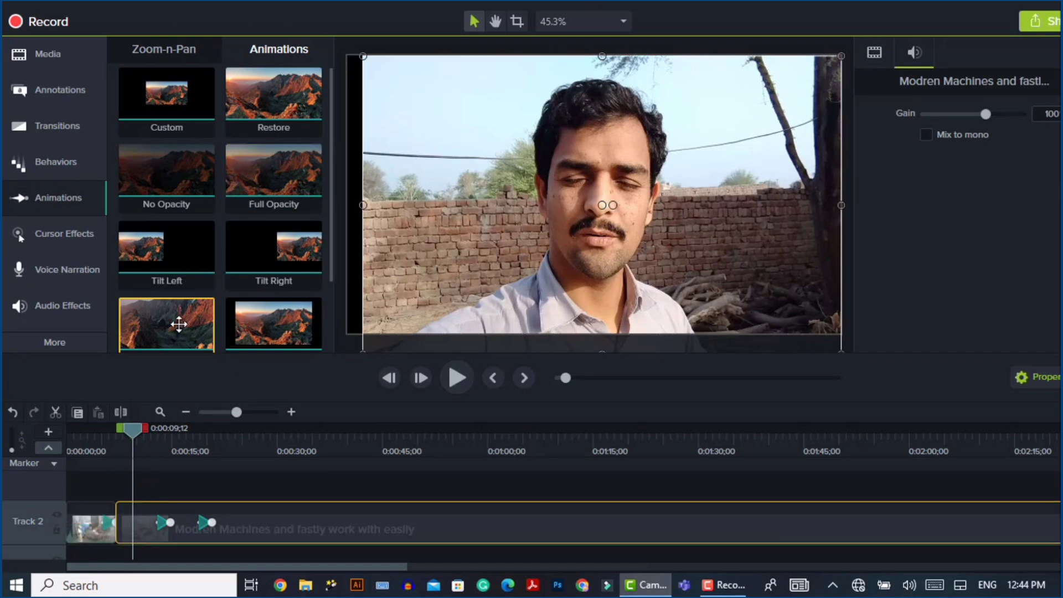
{"action": "mouse_move", "coordinate": [178, 325]}
{"action": "left_mouse_down"}
{"action": "mouse_move", "coordinate": [301, 560]}
{"action": "mouse_move", "coordinate": [225, 377]}
{"action": "mouse_move", "coordinate": [266, 523]}
{"action": "left_mouse_up"}
- Play back the enlarging animation on the second clip, starting shortly before it at about 0:00:25
{"action": "left_click", "coordinate": [256, 434]}
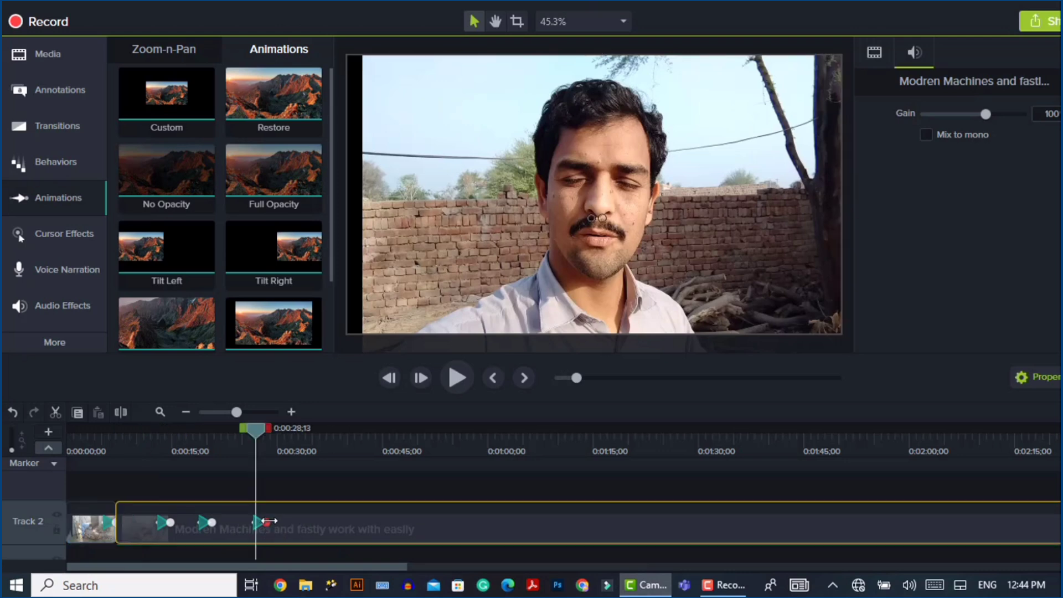
{"action": "mouse_move", "coordinate": [258, 433]}
{"action": "left_mouse_down"}
{"action": "mouse_move", "coordinate": [269, 431]}
{"action": "mouse_move", "coordinate": [241, 434]}
{"action": "left_mouse_up"}
{"action": "left_click", "coordinate": [463, 391]}
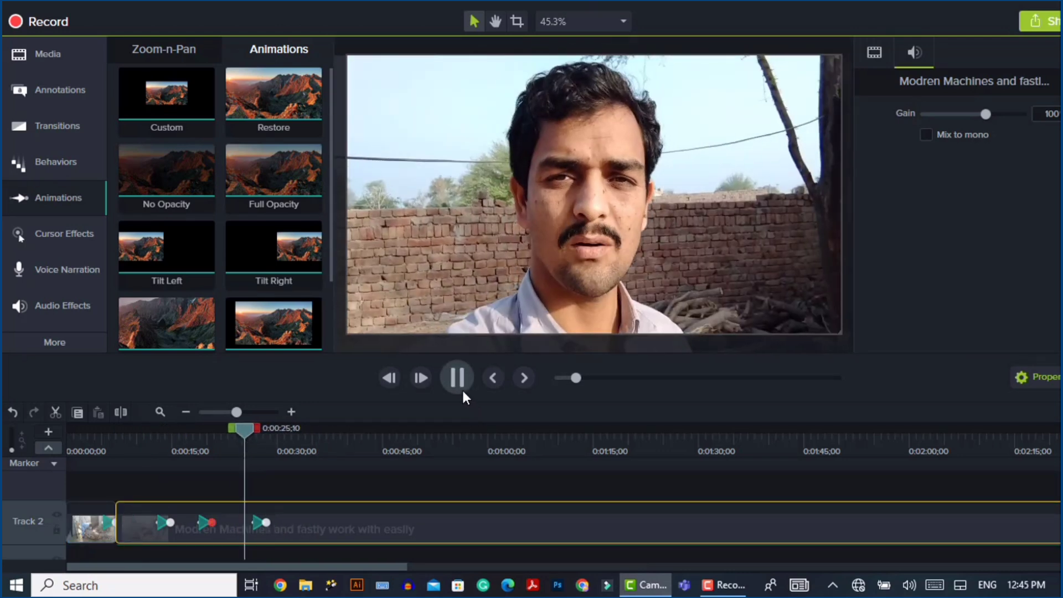
{"action": "left_click", "coordinate": [462, 388]}
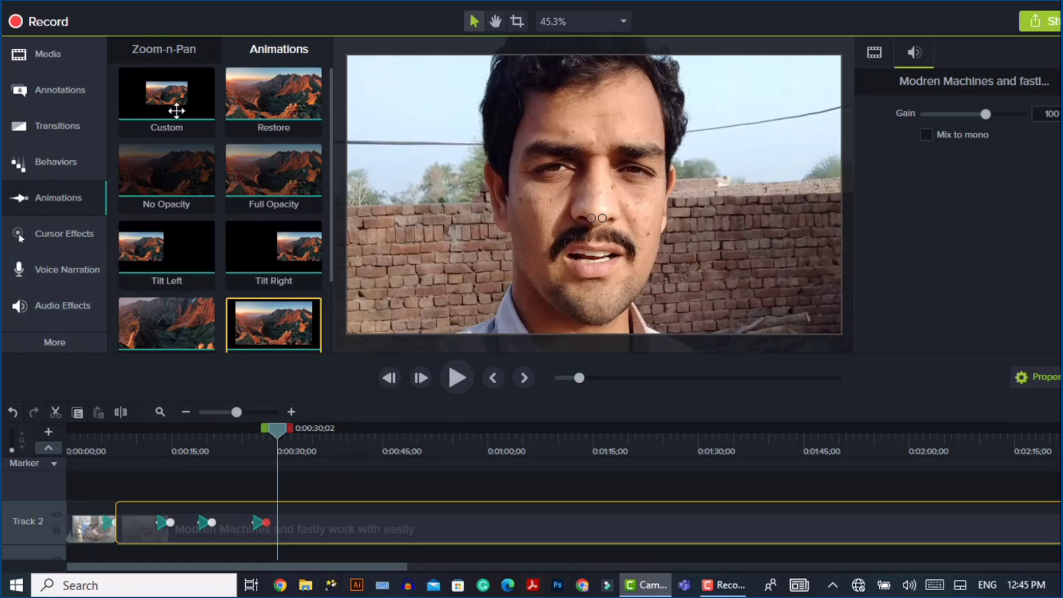
- Show the transition presets and delete all the animations from the second clip
{"action": "left_click", "coordinate": [56, 125]}
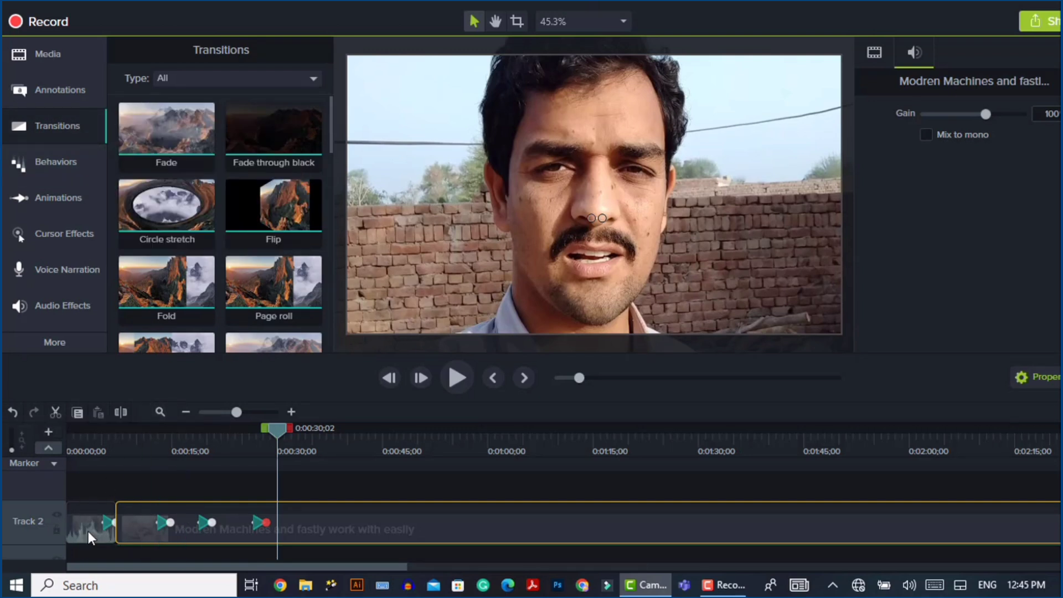
{"action": "left_click", "coordinate": [260, 523]}
{"action": "left_click_drag", "start_coordinate": [261, 522], "coordinate": [163, 522]}
{"action": "left_click", "coordinate": [163, 523]}
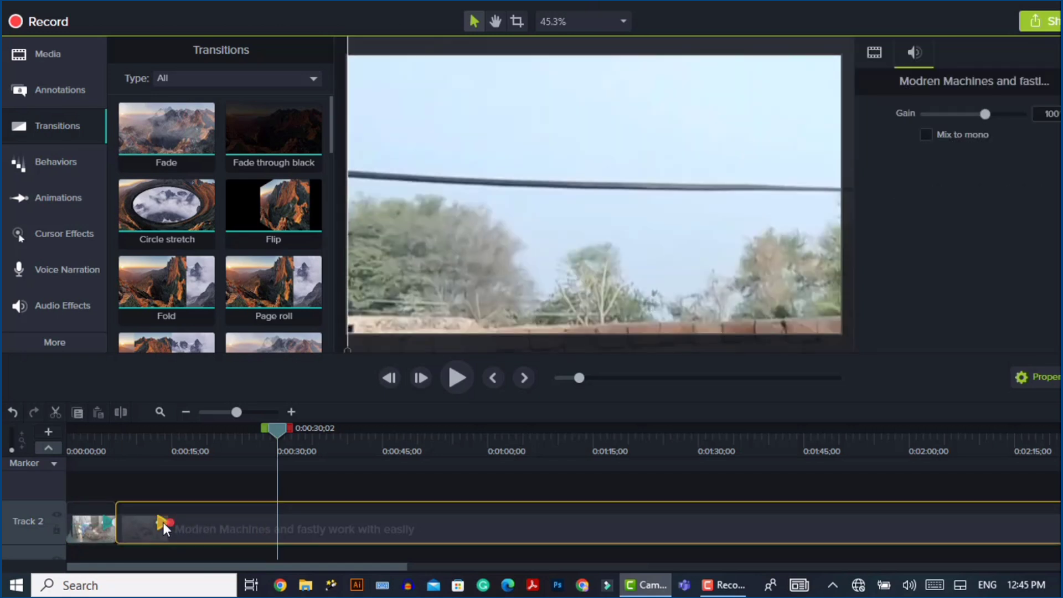
{"action": "key", "text": "Delete"}
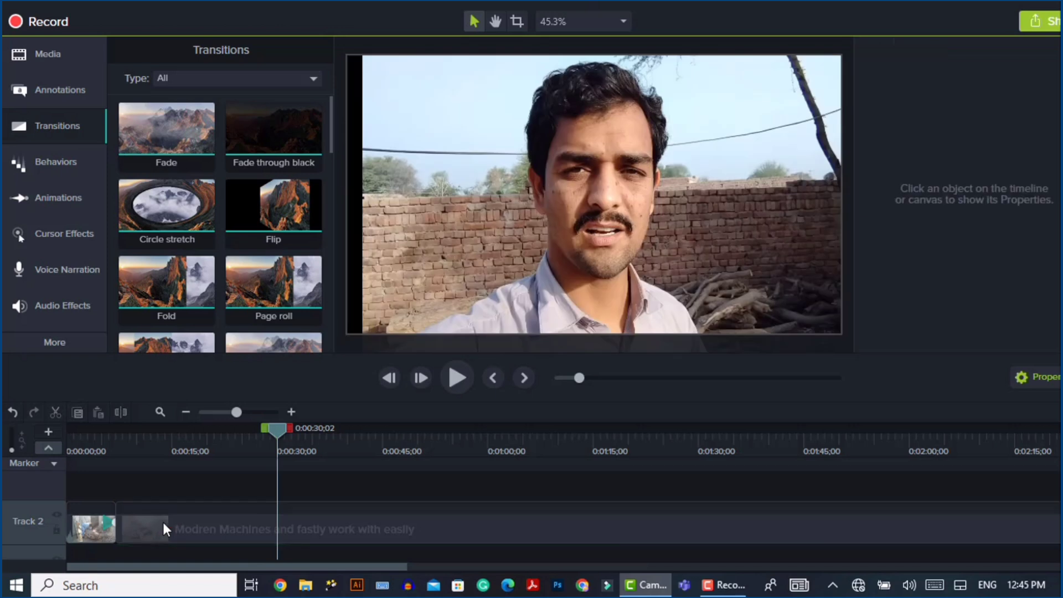
- Apply the Page roll transition between the two clips on Track 2 and play it back from 0:00:05;01
{"action": "left_click", "coordinate": [94, 526]}
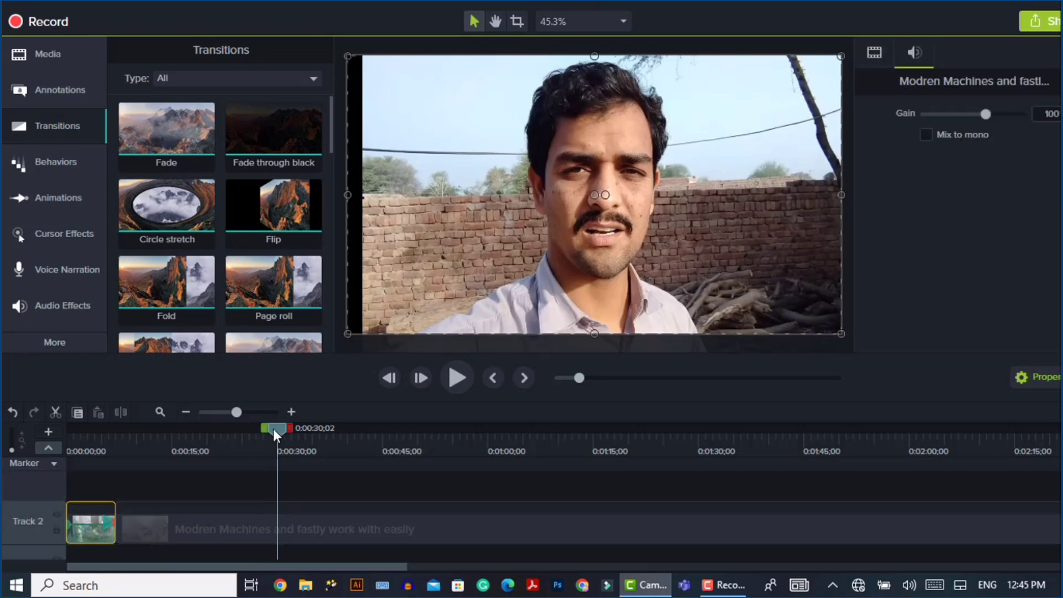
{"action": "left_click_drag", "start_coordinate": [274, 429], "coordinate": [100, 429]}
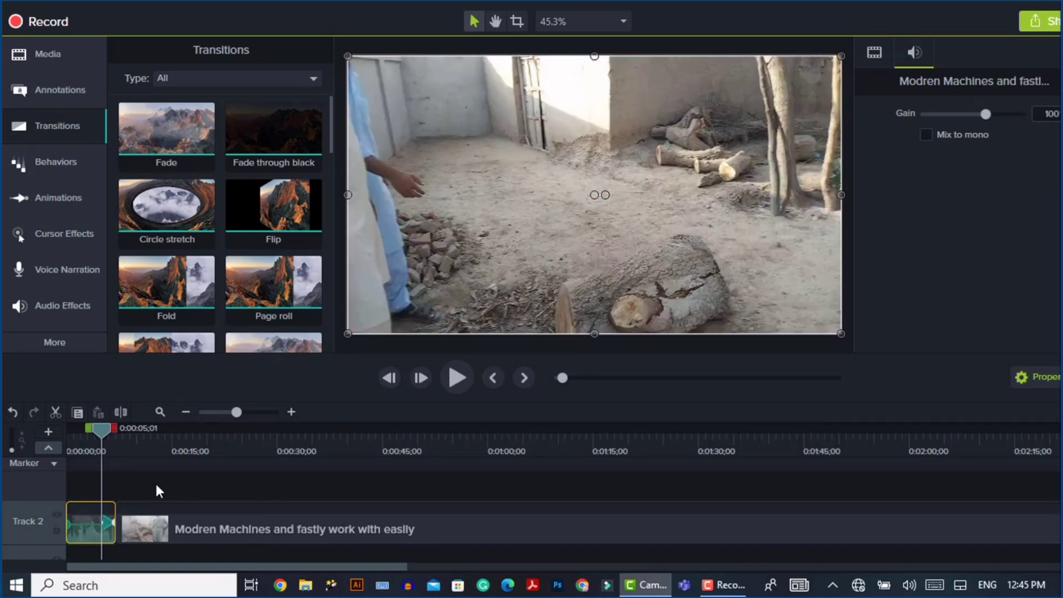
{"action": "left_click", "coordinate": [158, 490]}
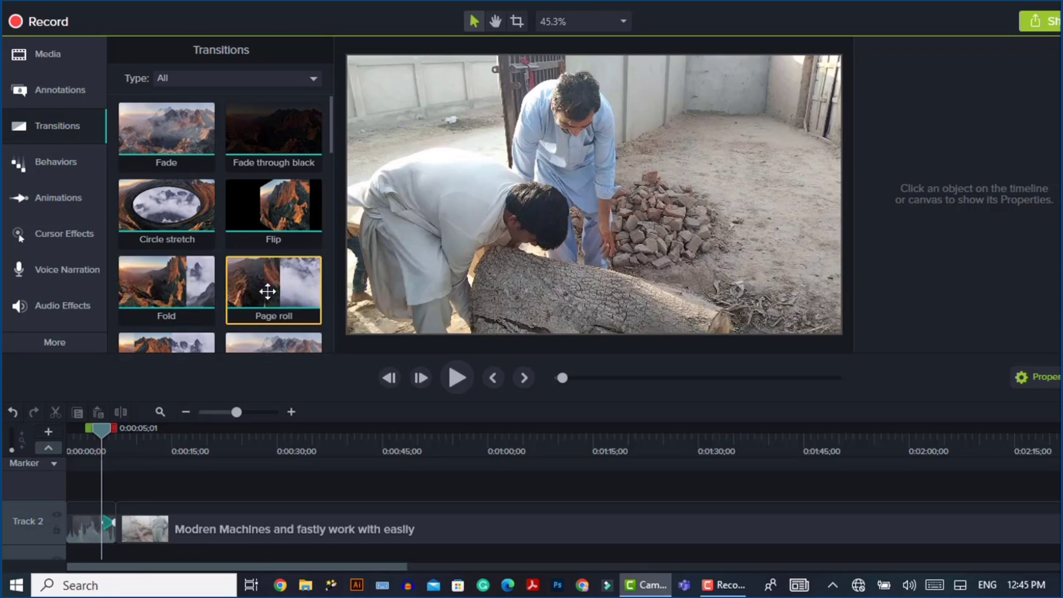
{"action": "left_click_drag", "start_coordinate": [267, 292], "coordinate": [115, 526]}
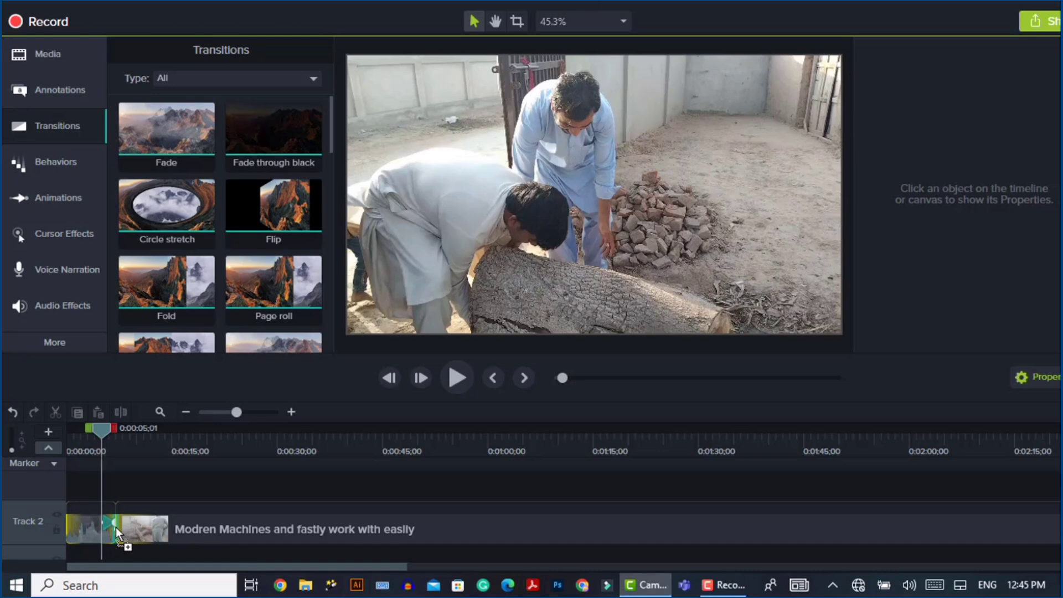
{"action": "left_click_drag", "start_coordinate": [115, 527], "coordinate": [115, 527]}
{"action": "left_click_drag", "start_coordinate": [127, 487], "coordinate": [127, 487]}
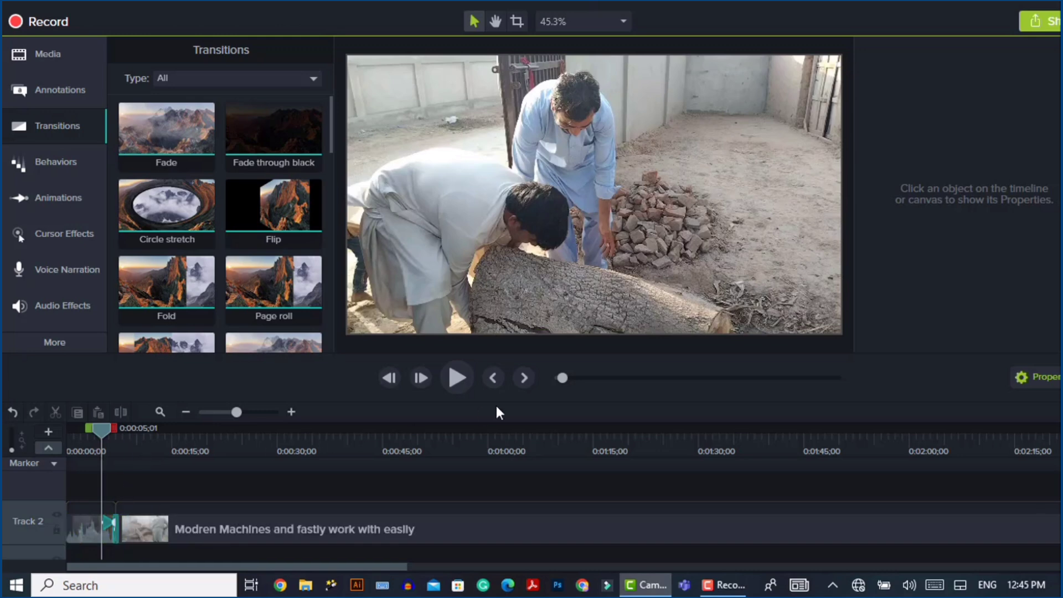
{"action": "left_click", "coordinate": [457, 378]}
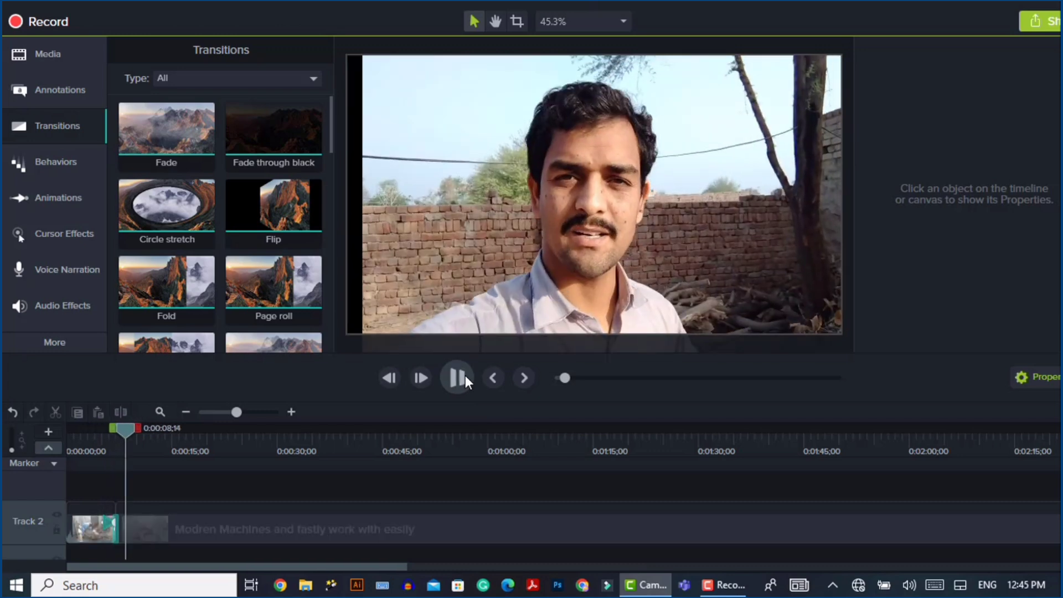
- Stop the playback and split the second clip on Track 2 at 0:00:25;26 and again at about 0:00:43
{"action": "left_click", "coordinate": [457, 378]}
{"action": "left_click_drag", "start_coordinate": [129, 430], "coordinate": [250, 443]}
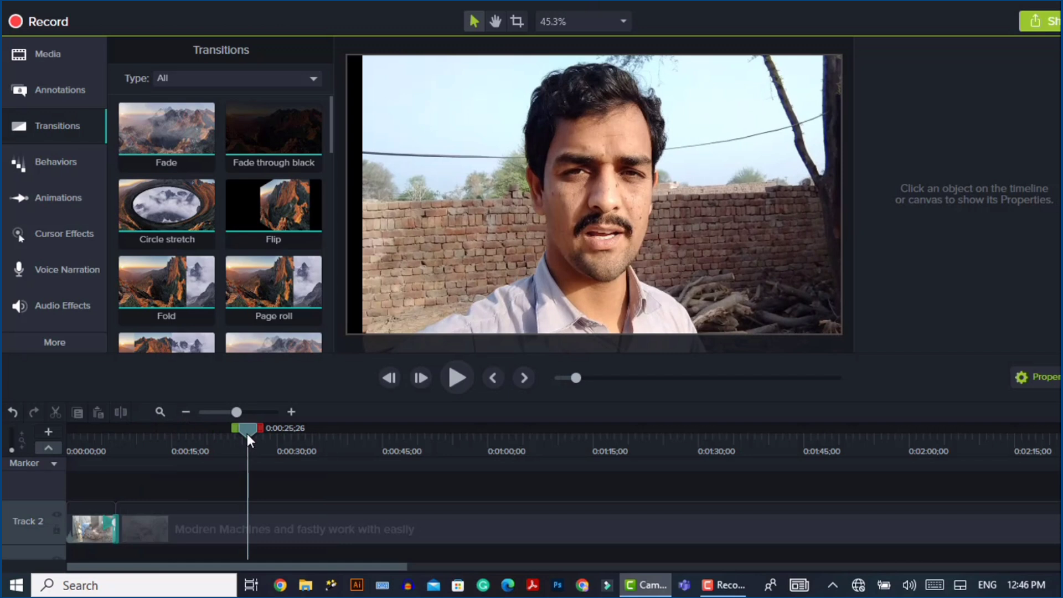
{"action": "right_click", "coordinate": [246, 434]}
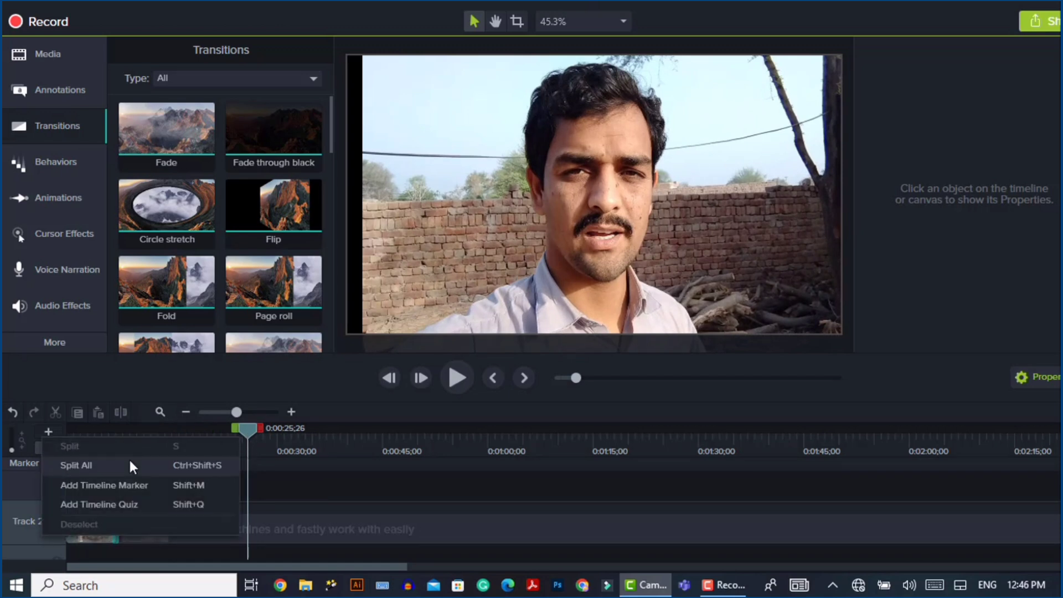
{"action": "left_click", "coordinate": [130, 464]}
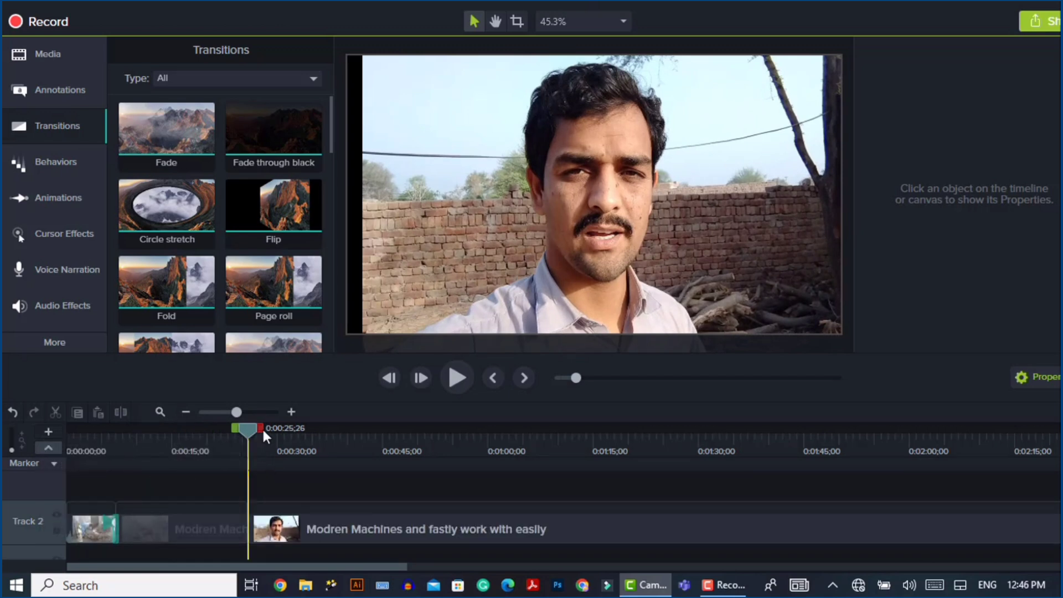
{"action": "left_click_drag", "start_coordinate": [261, 426], "coordinate": [290, 428]}
{"action": "left_click", "coordinate": [367, 447]}
{"action": "key", "text": "s"}
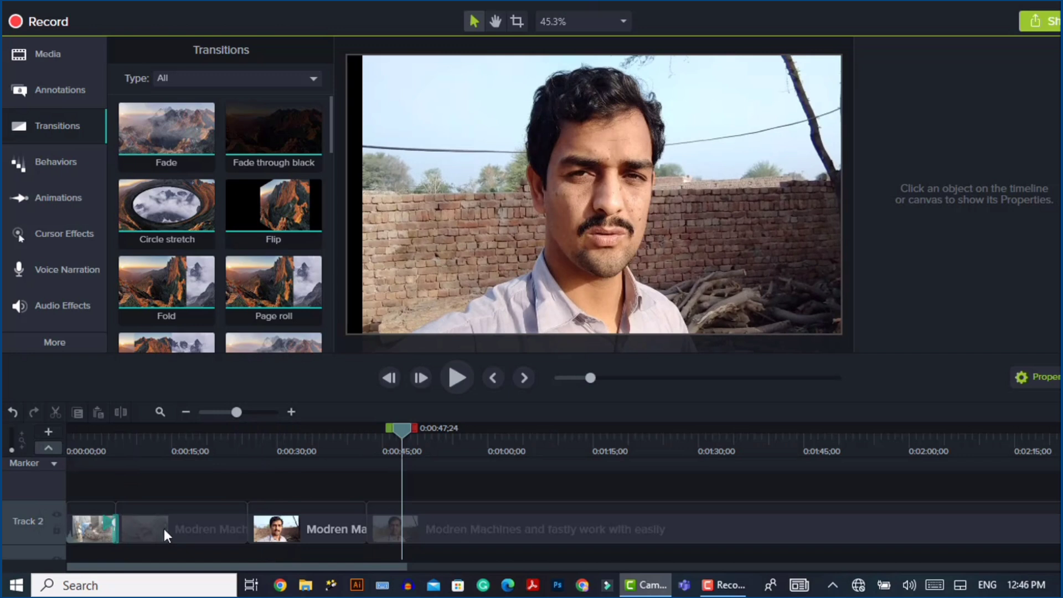
- Select the second, third and fourth clips on Track 2 in turn to check where the splits separate them
{"action": "left_click", "coordinate": [225, 526]}
{"action": "left_click", "coordinate": [273, 529]}
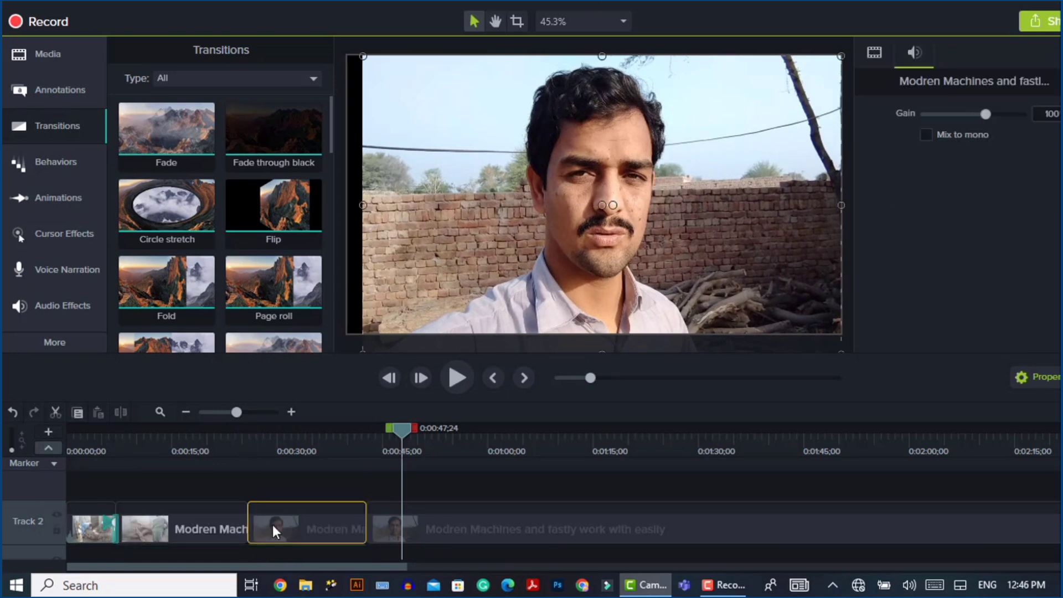
{"action": "left_click", "coordinate": [244, 523]}
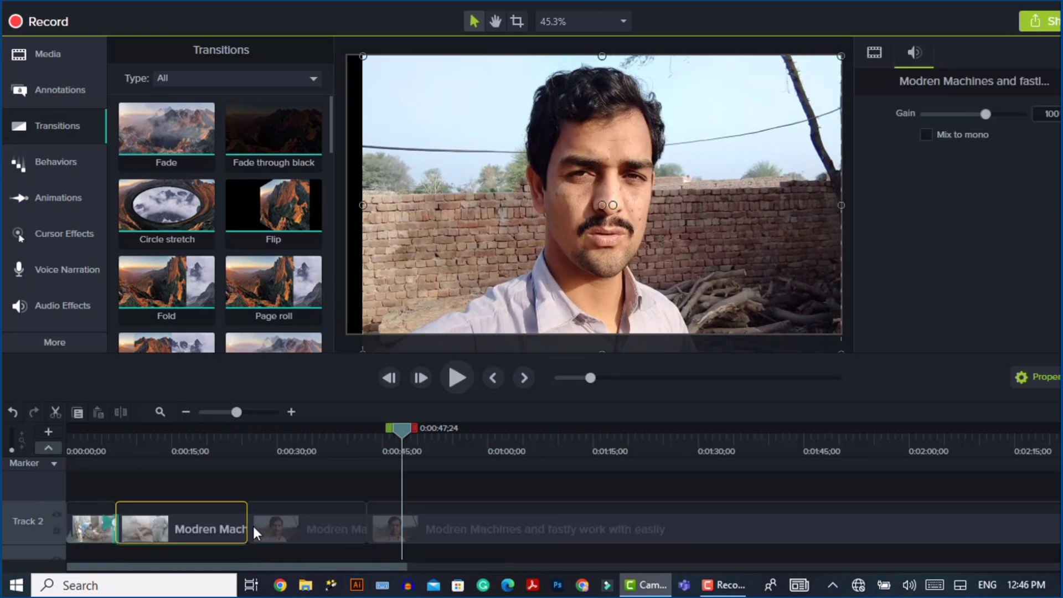
{"action": "left_click", "coordinate": [364, 525]}
{"action": "left_click", "coordinate": [397, 523]}
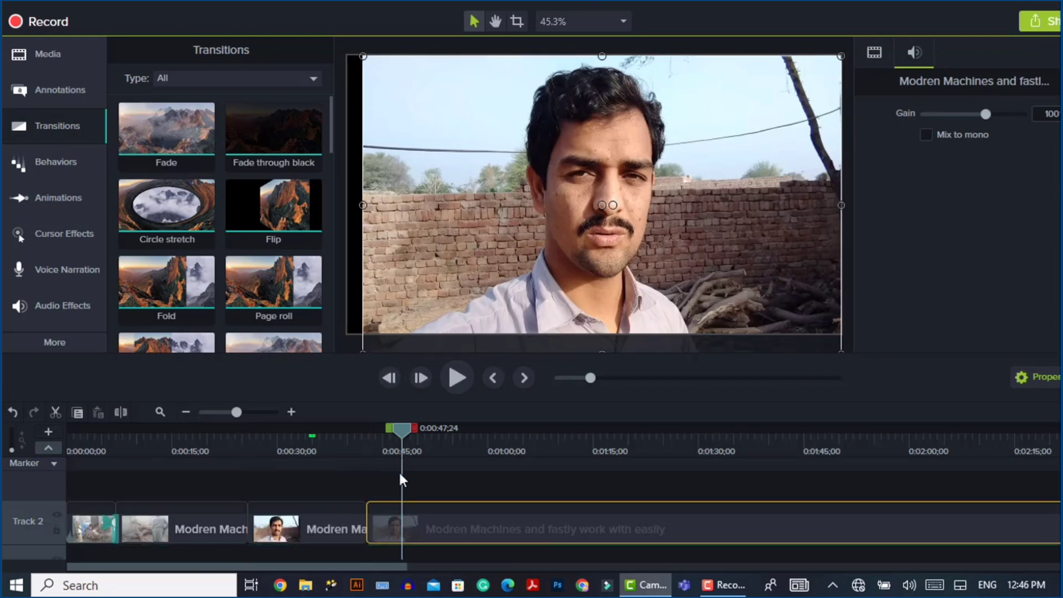
- Add the red speech bubble callout from the Basic style to a new track above Track 2 at 0:00:57;28
{"action": "left_click_drag", "start_coordinate": [405, 436], "coordinate": [476, 436]}
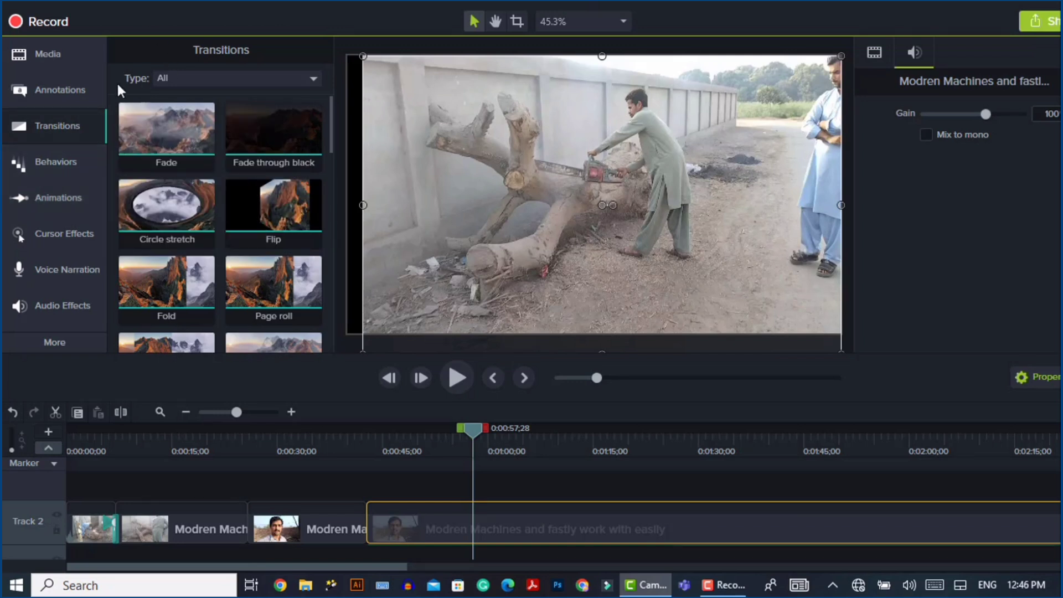
{"action": "left_click", "coordinate": [29, 92]}
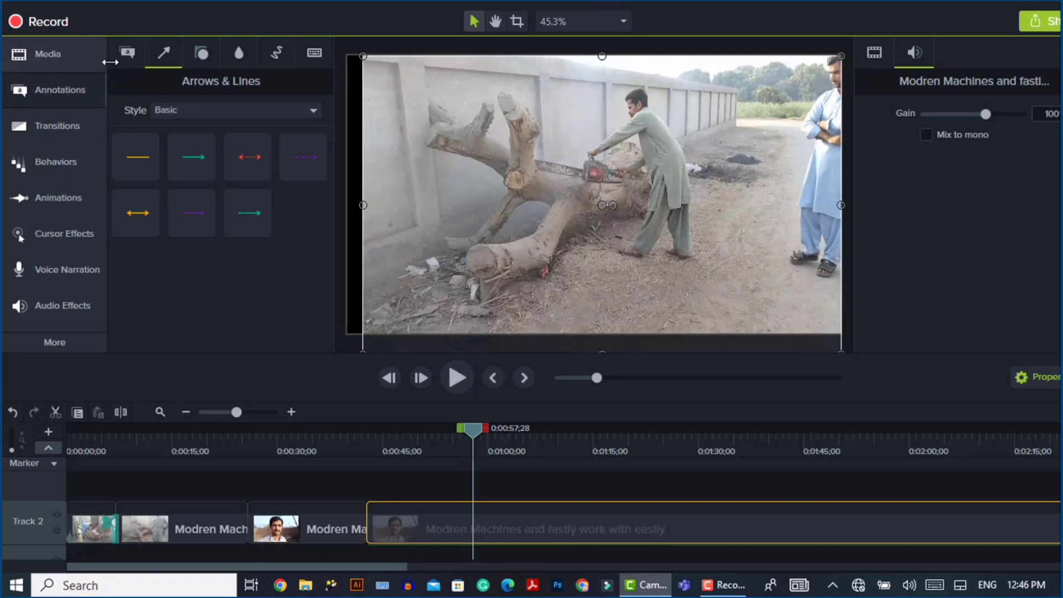
{"action": "left_click", "coordinate": [127, 54]}
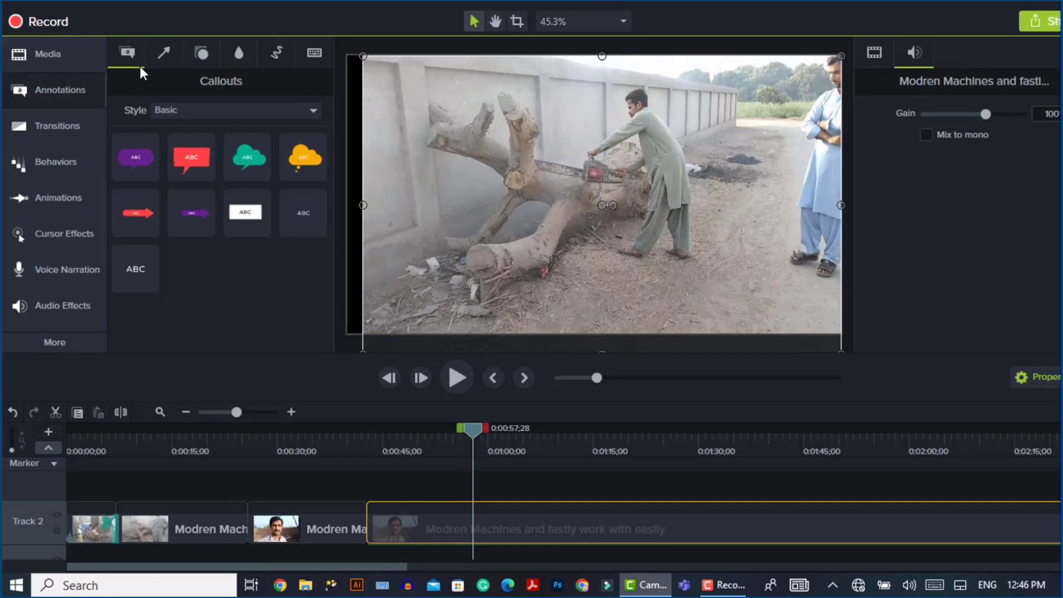
{"action": "left_click", "coordinate": [196, 161]}
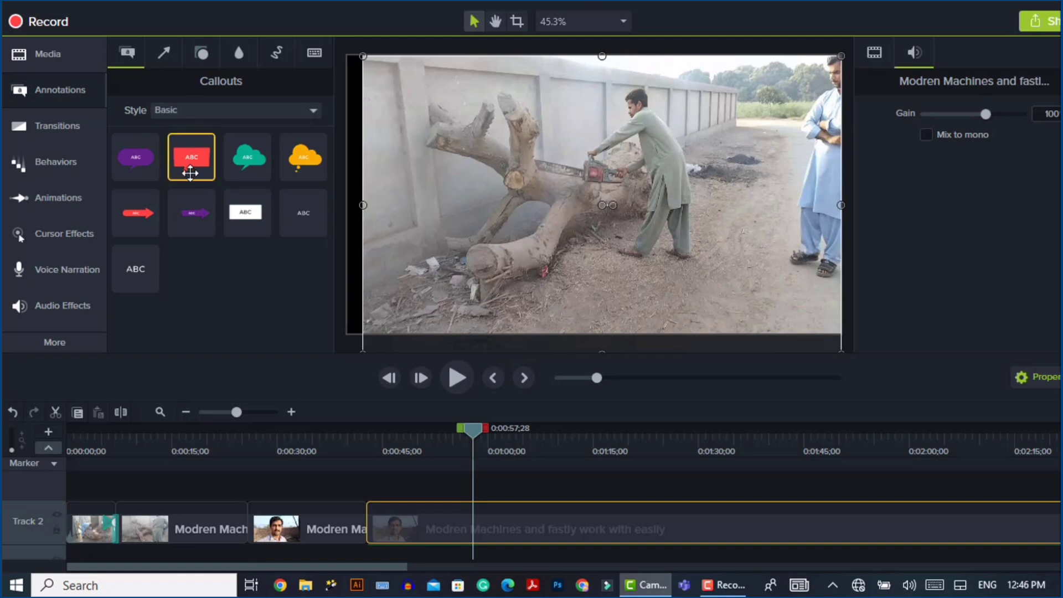
{"action": "key", "text": "Down"}
{"action": "left_click", "coordinate": [200, 160]}
{"action": "left_click_drag", "start_coordinate": [200, 160], "coordinate": [470, 488]}
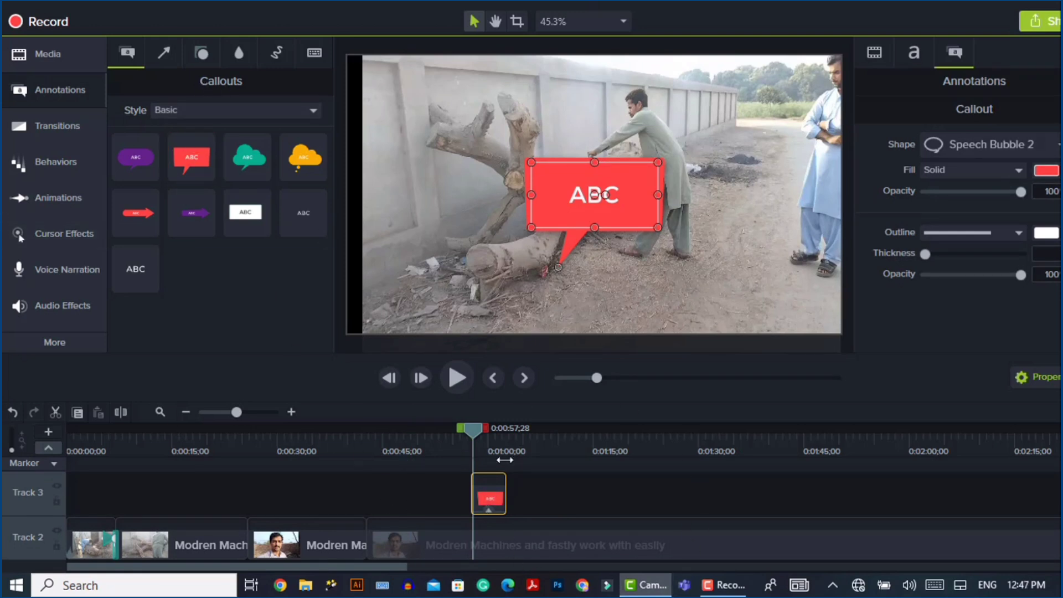
- Replace the ABC text in the red callout with "kjsdfro" and deselect the callout
{"action": "double_click", "coordinate": [595, 195]}
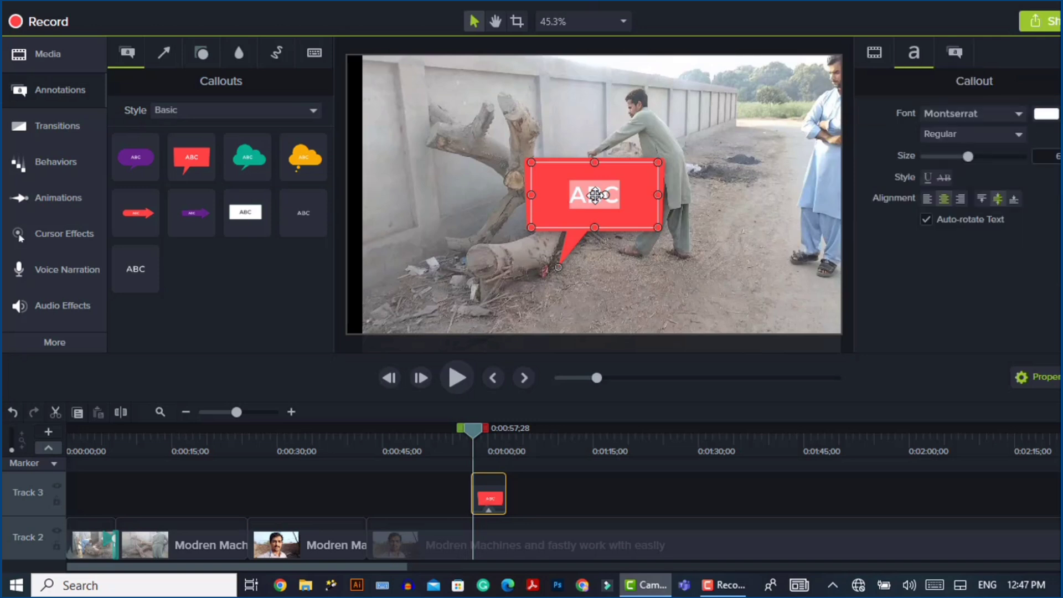
{"action": "key", "text": "BackSpace"}
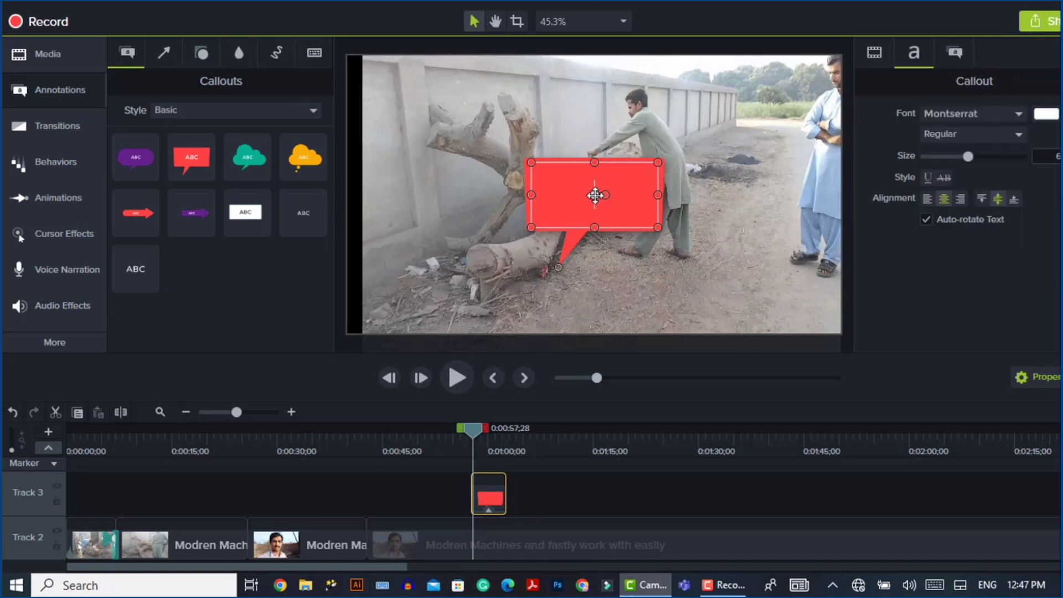
{"action": "type", "text": "M"}
{"action": "type", "text": "kjsdfro"}
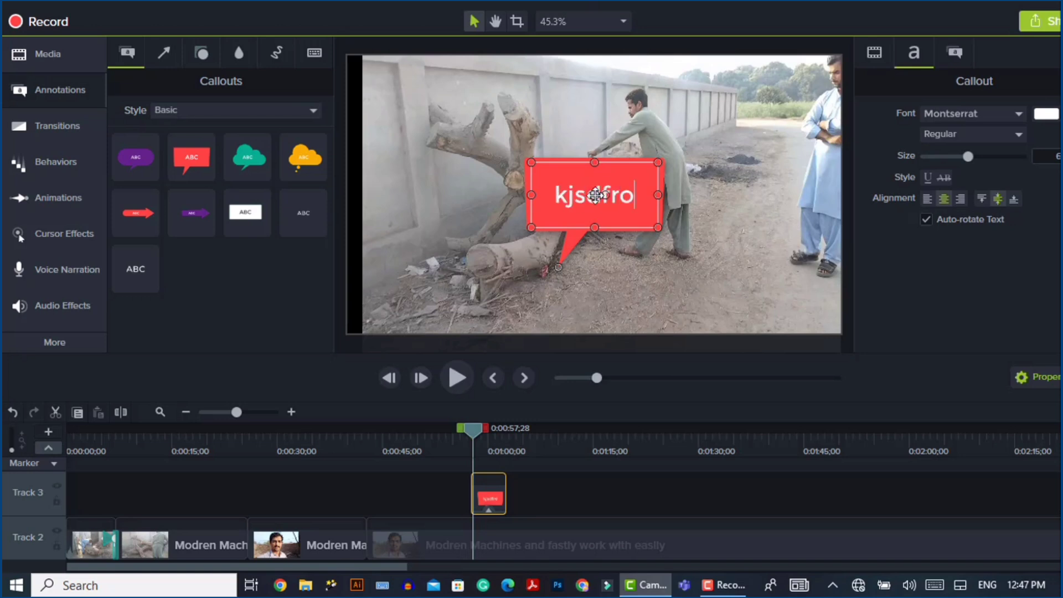
{"action": "left_click", "coordinate": [436, 483]}
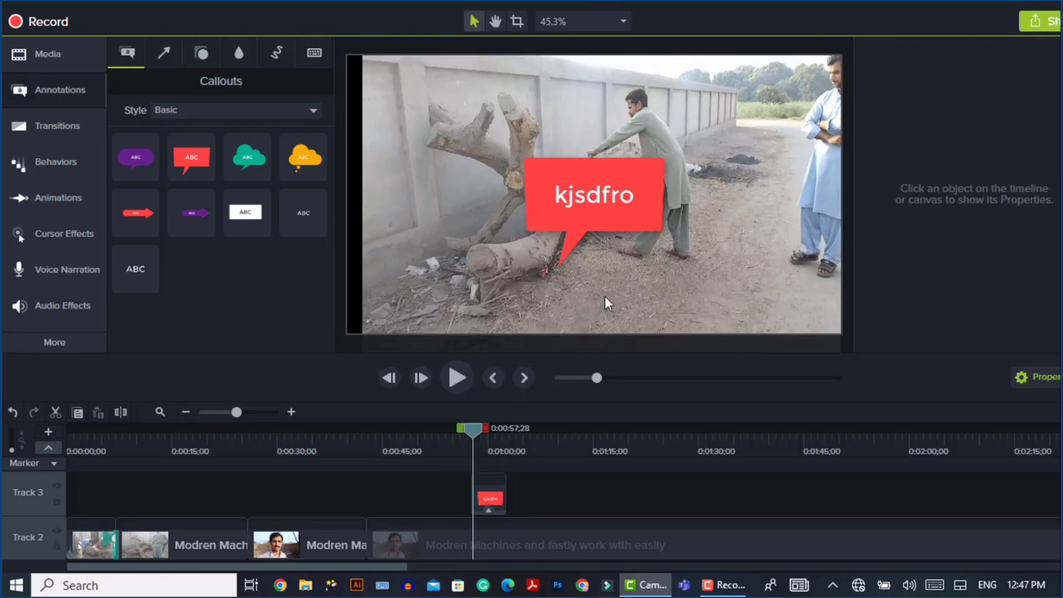
- Play back the callout and, at 0:00:58;04, move it into the lower-left corner of the canvas
{"action": "left_click", "coordinate": [457, 387]}
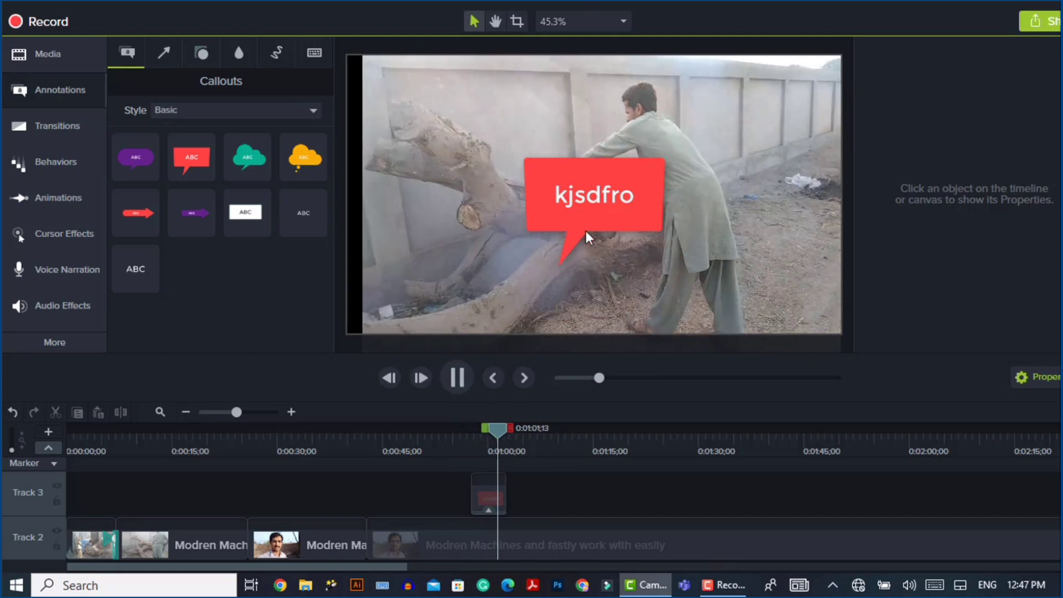
{"action": "left_click", "coordinate": [464, 373]}
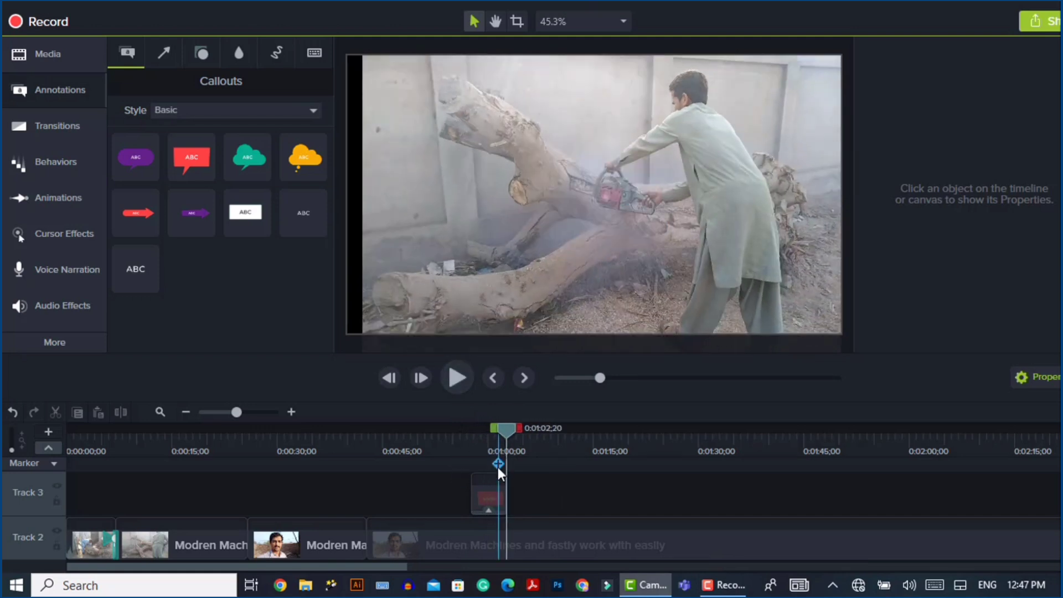
{"action": "left_click", "coordinate": [496, 498]}
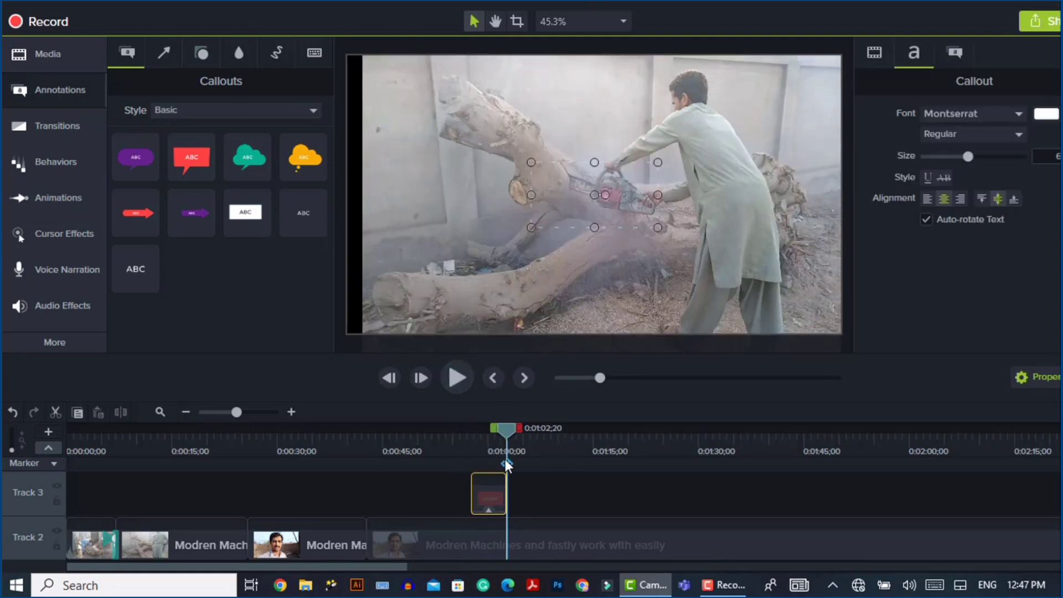
{"action": "left_click_drag", "start_coordinate": [507, 427], "coordinate": [475, 429]}
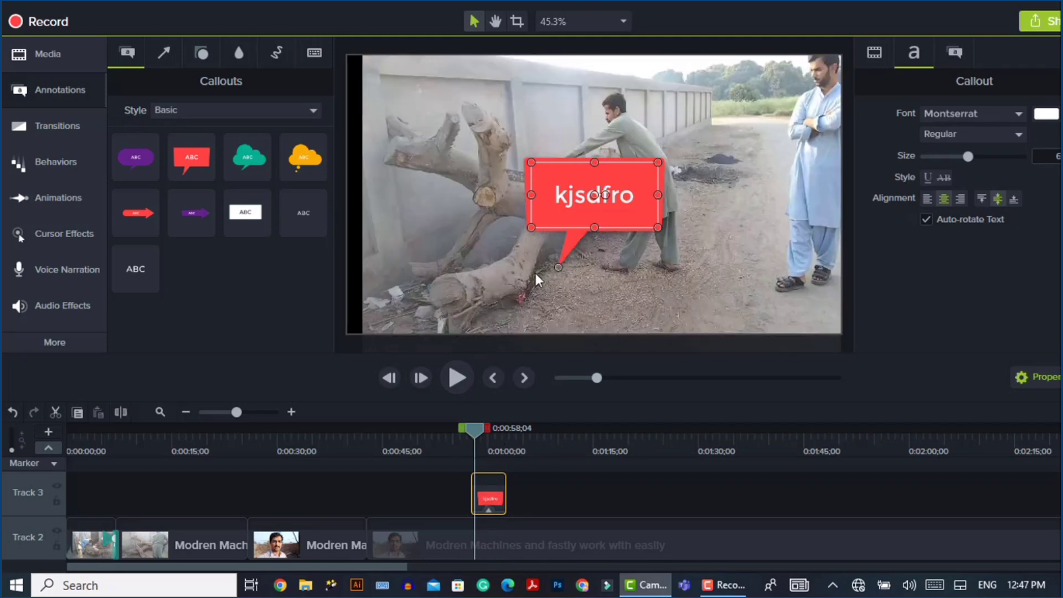
{"action": "left_click_drag", "start_coordinate": [569, 200], "coordinate": [387, 307]}
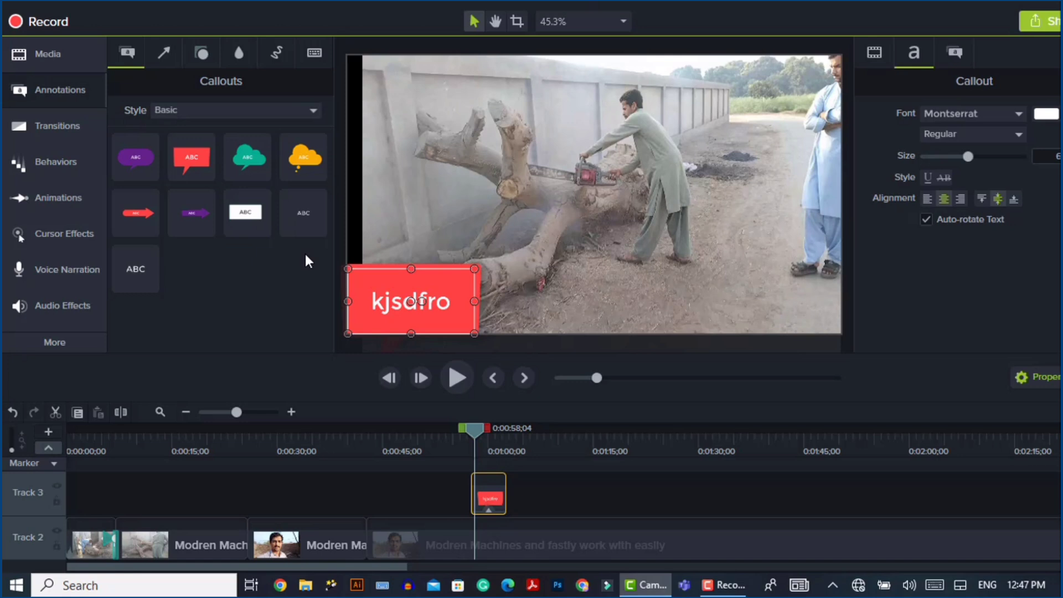
- Add the red dotted double-headed arrow, running from beside the working man's head to the lower-right corner of the canvas
{"action": "left_click", "coordinate": [168, 50]}
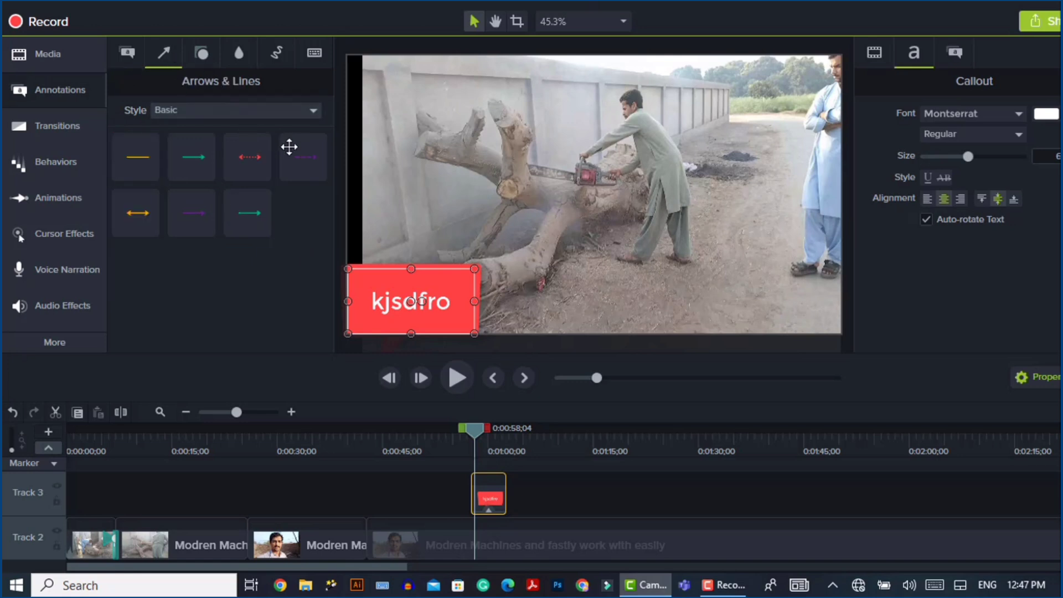
{"action": "left_click_drag", "start_coordinate": [245, 168], "coordinate": [846, 328]}
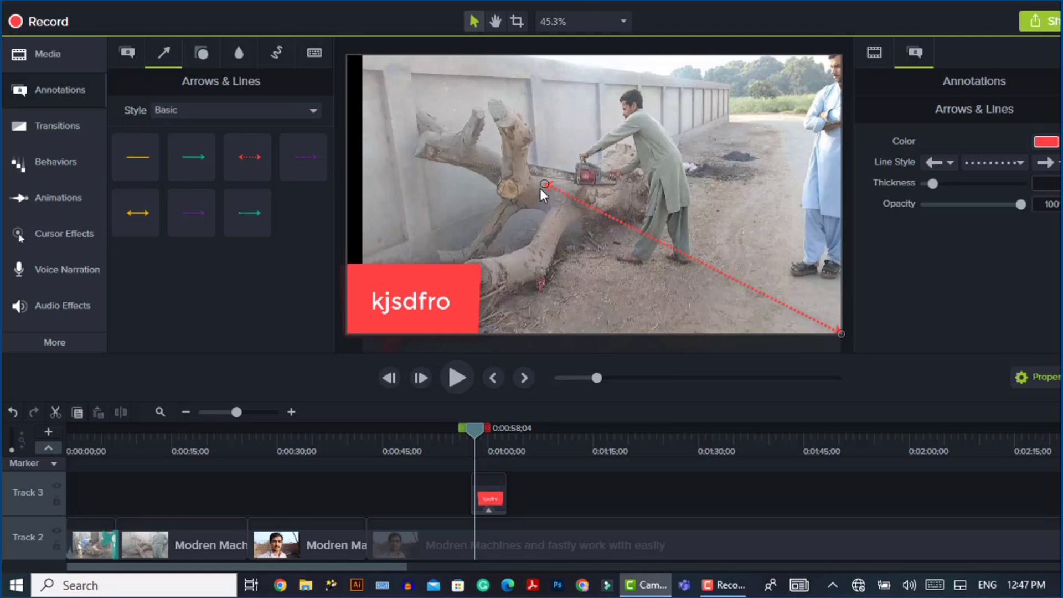
{"action": "left_click_drag", "start_coordinate": [546, 186], "coordinate": [686, 110]}
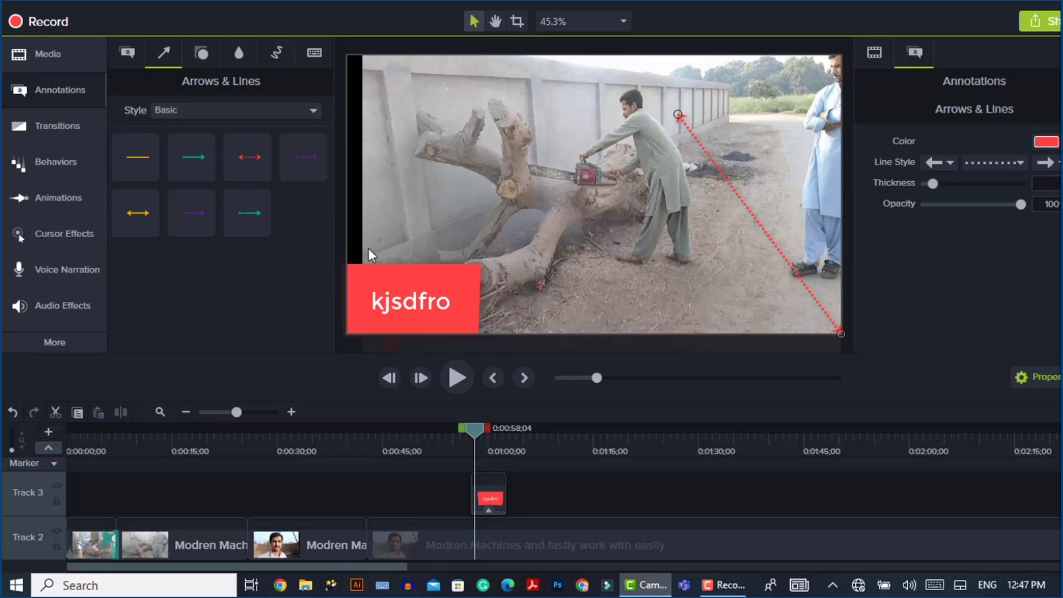
- Add a rectangle shape mid-canvas with a yellow fill at 98% opacity and a thickened white dotted outline
{"action": "left_click", "coordinate": [202, 58]}
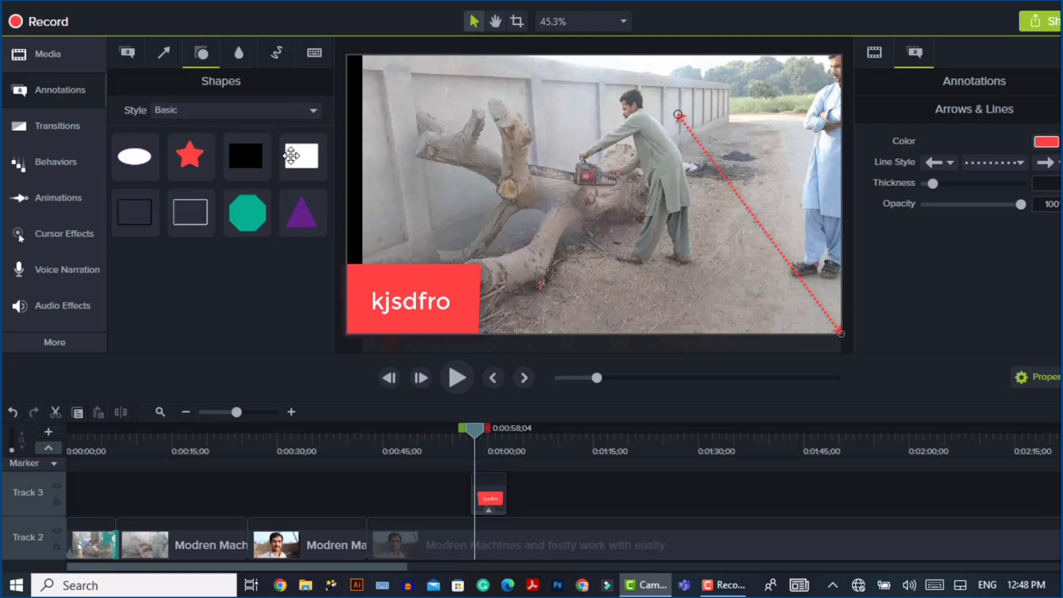
{"action": "left_click_drag", "start_coordinate": [301, 156], "coordinate": [594, 215]}
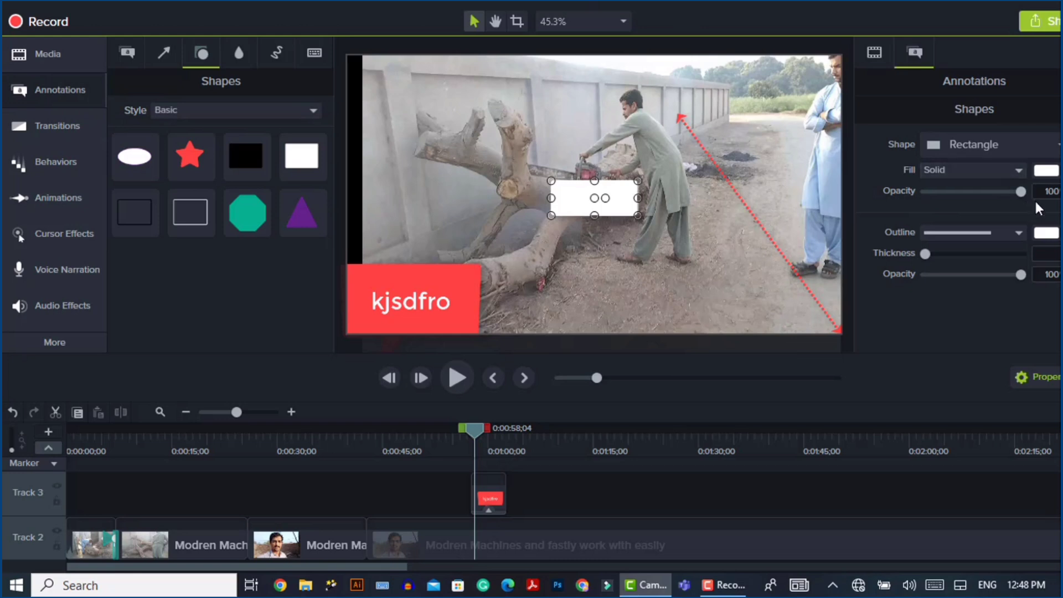
{"action": "mouse_move", "coordinate": [1021, 191]}
{"action": "left_mouse_down"}
{"action": "mouse_move", "coordinate": [919, 212]}
{"action": "mouse_move", "coordinate": [1018, 195]}
{"action": "left_mouse_up"}
{"action": "left_click", "coordinate": [1019, 232]}
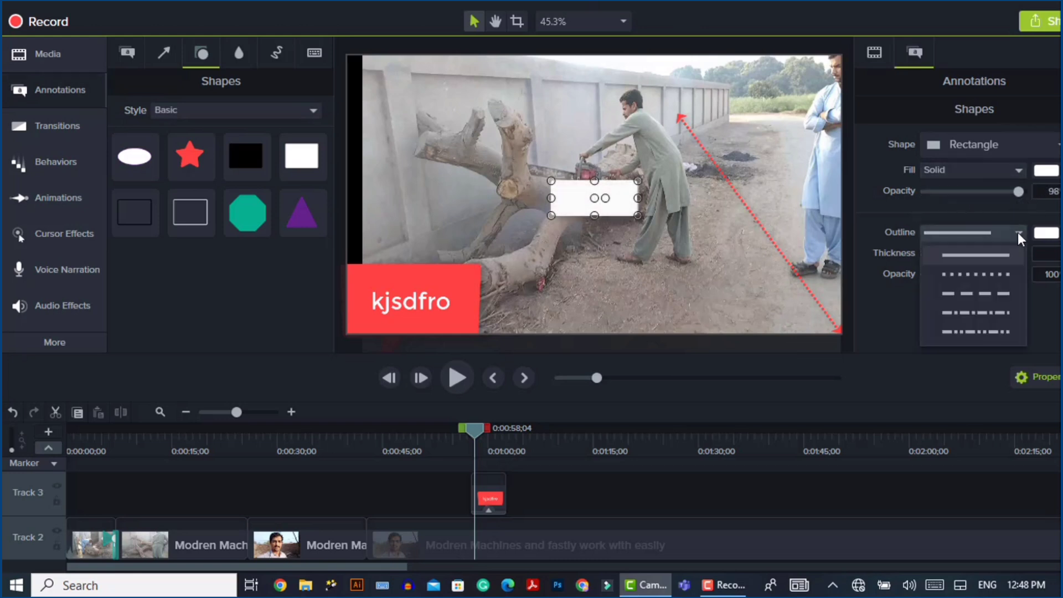
{"action": "left_click", "coordinate": [975, 274]}
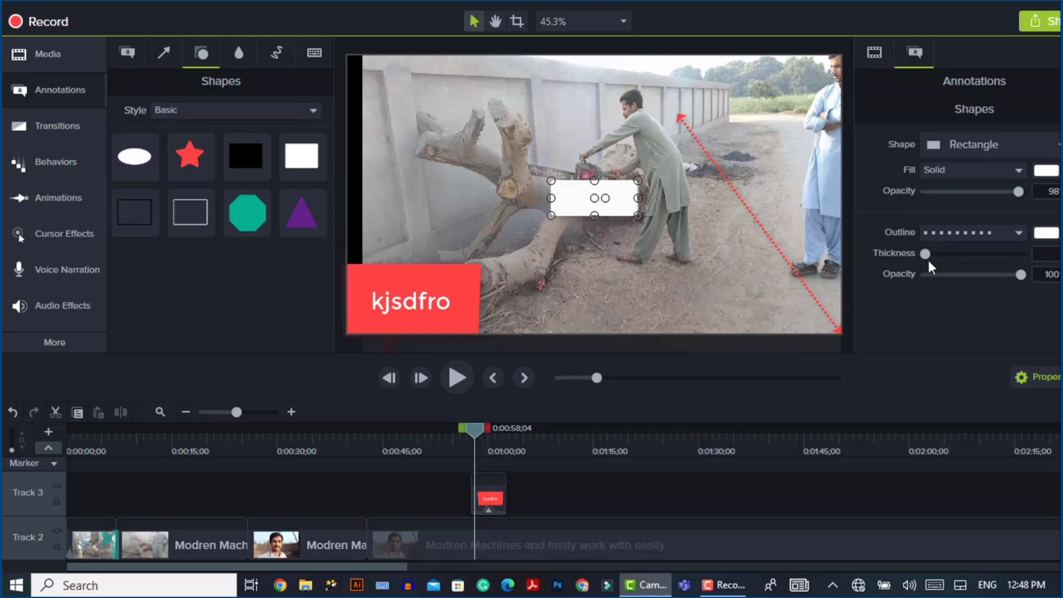
{"action": "left_click_drag", "start_coordinate": [928, 254], "coordinate": [952, 257]}
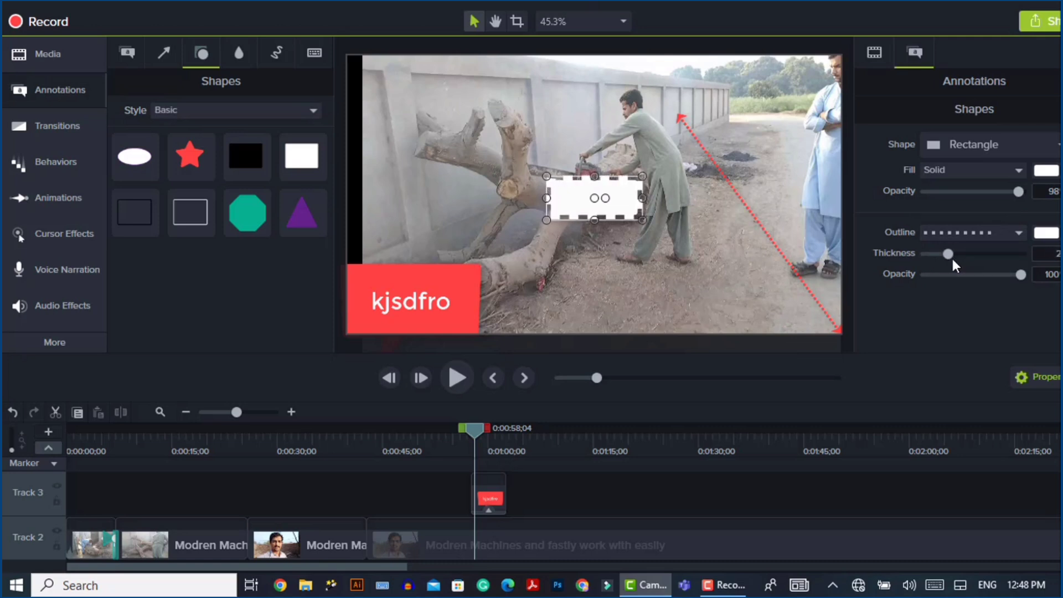
{"action": "left_click", "coordinate": [1046, 169]}
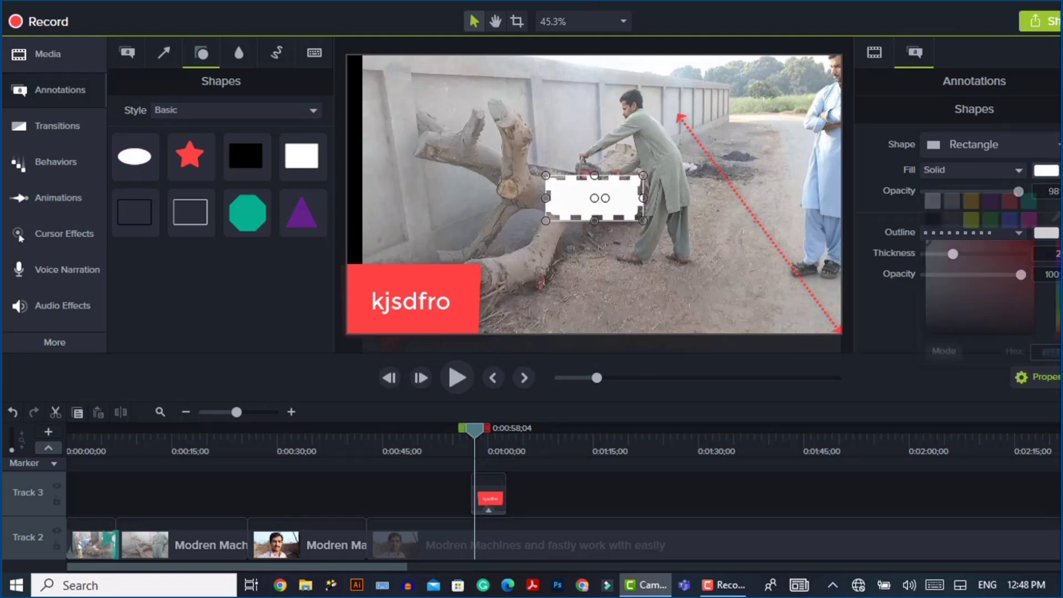
{"action": "left_click", "coordinate": [977, 223]}
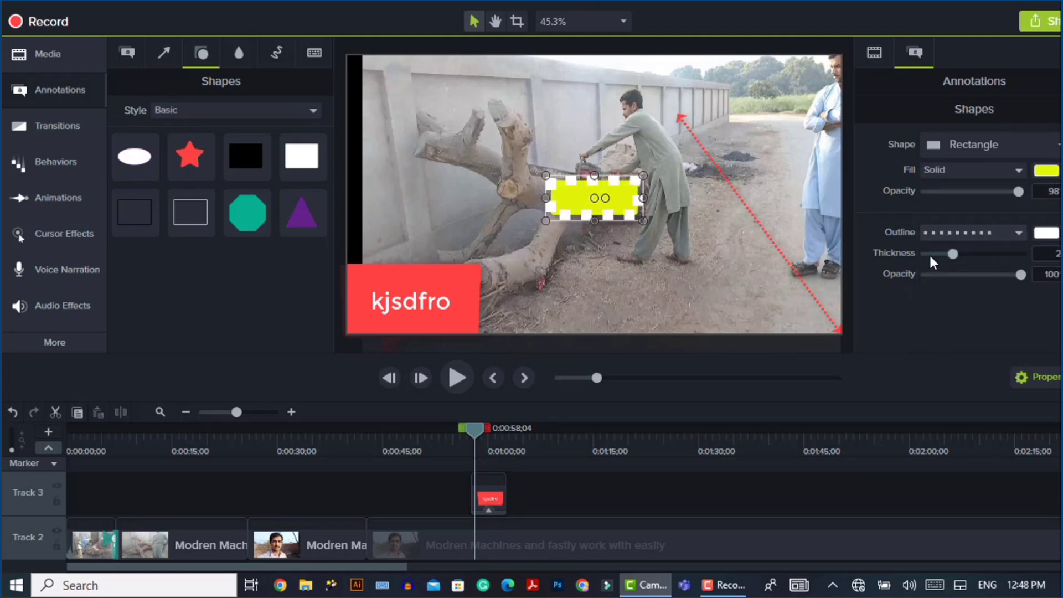
- Move the yellow rectangle to the lower part of the canvas below the working man and change its shape to Ellipse
{"action": "left_click", "coordinate": [715, 261]}
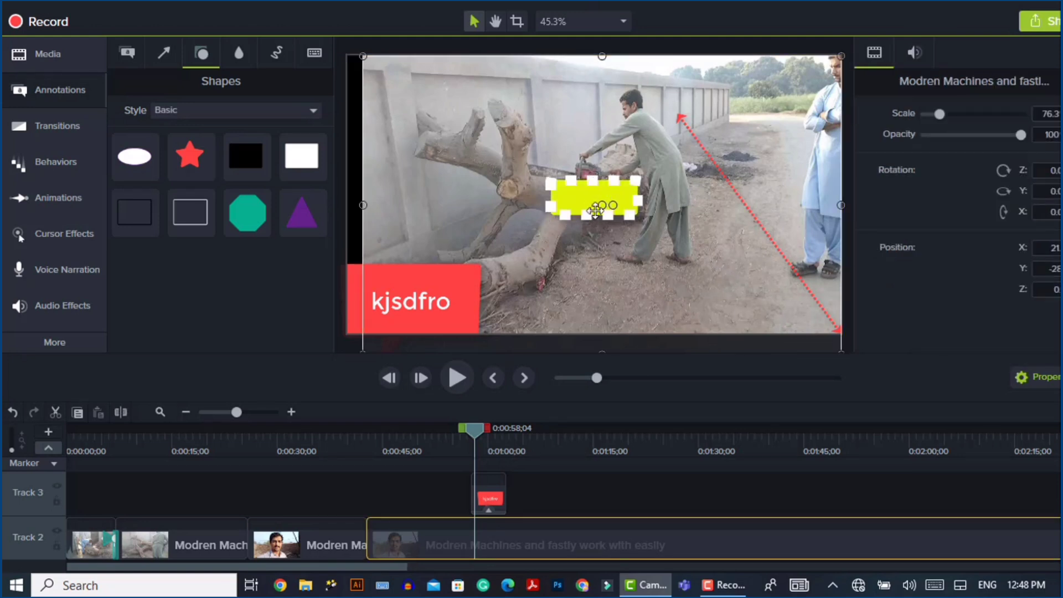
{"action": "left_click_drag", "start_coordinate": [592, 205], "coordinate": [676, 308]}
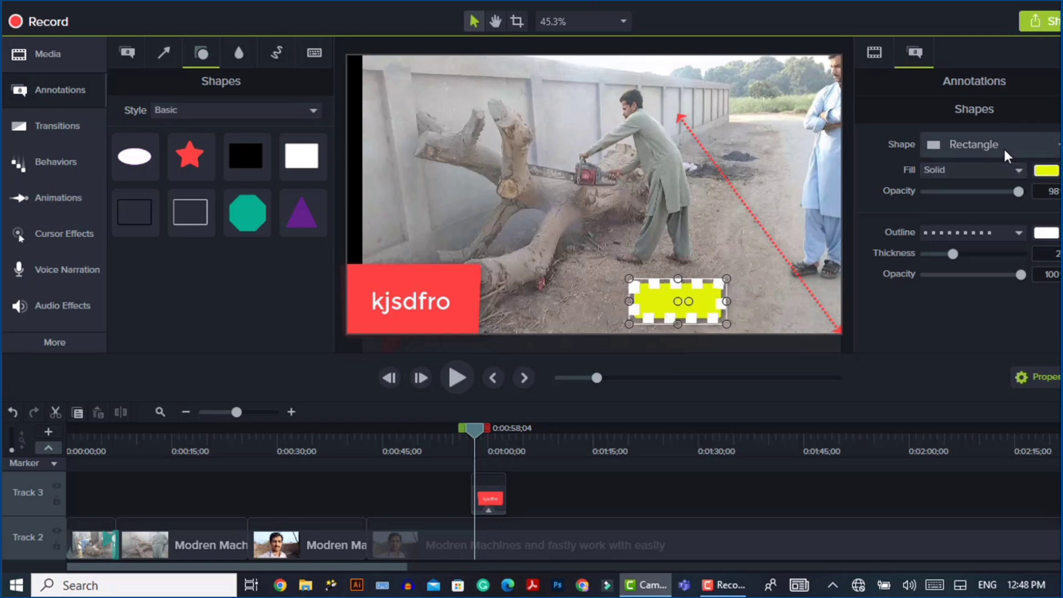
{"action": "left_click", "coordinate": [1046, 145]}
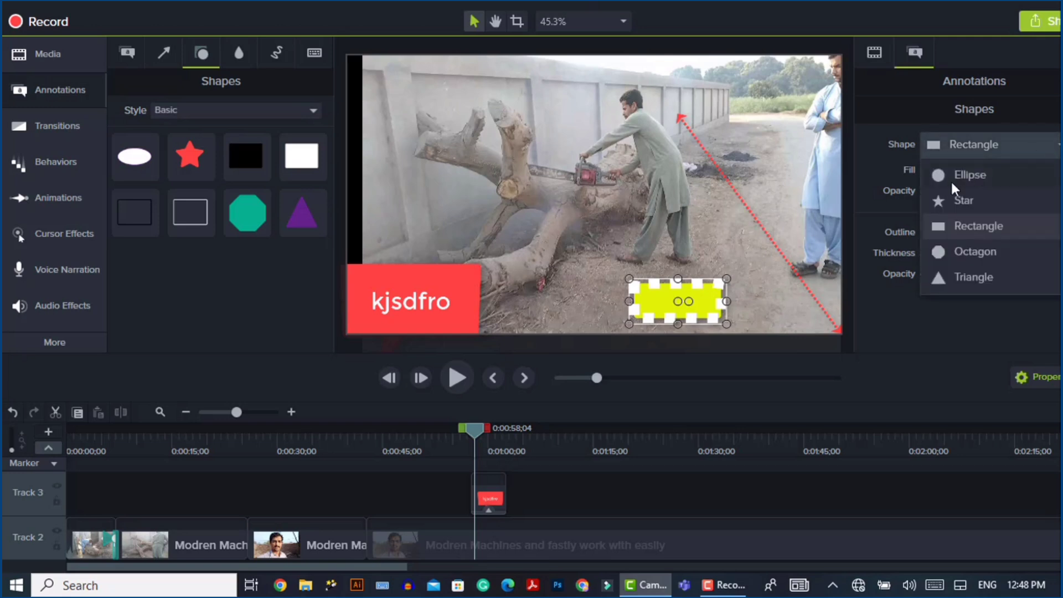
{"action": "left_click", "coordinate": [955, 173]}
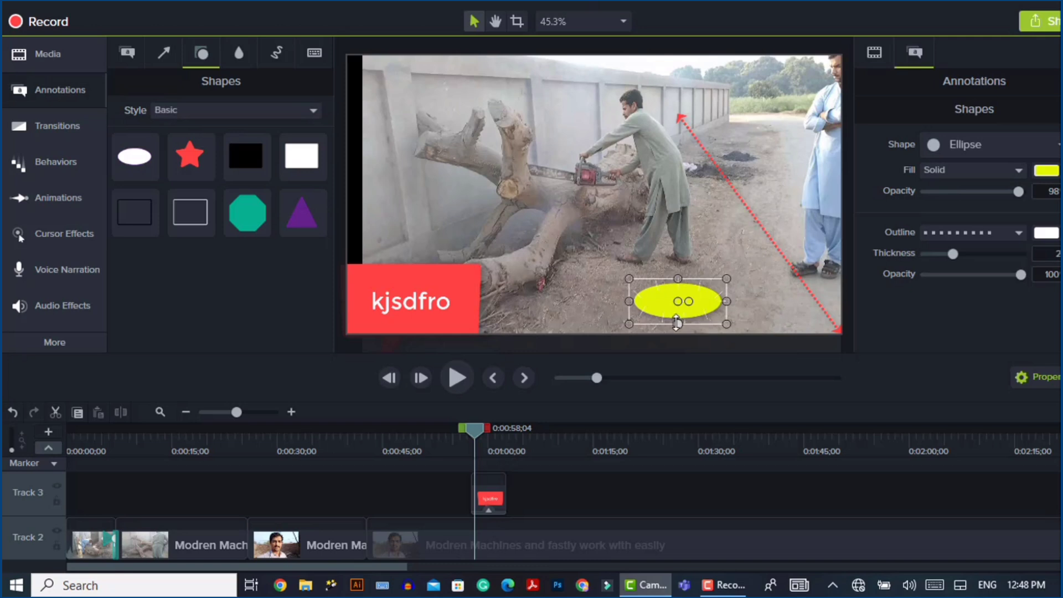
- Move the yellow ellipse over the chainsaw beside the working man and change its shape to Star
{"action": "left_click_drag", "start_coordinate": [700, 304], "coordinate": [635, 175]}
{"action": "left_click", "coordinate": [965, 146]}
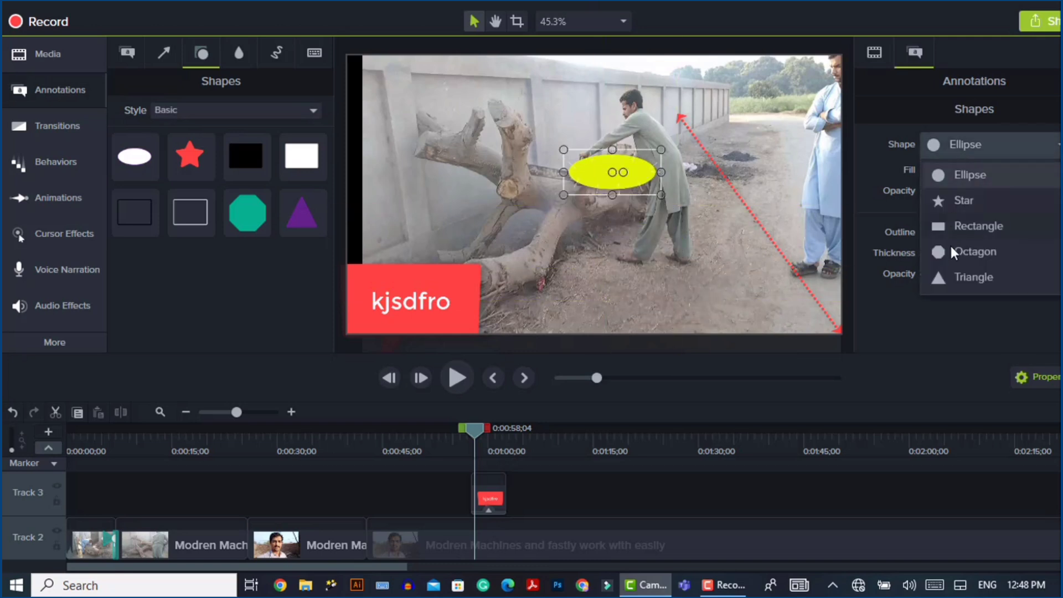
{"action": "left_click", "coordinate": [959, 203]}
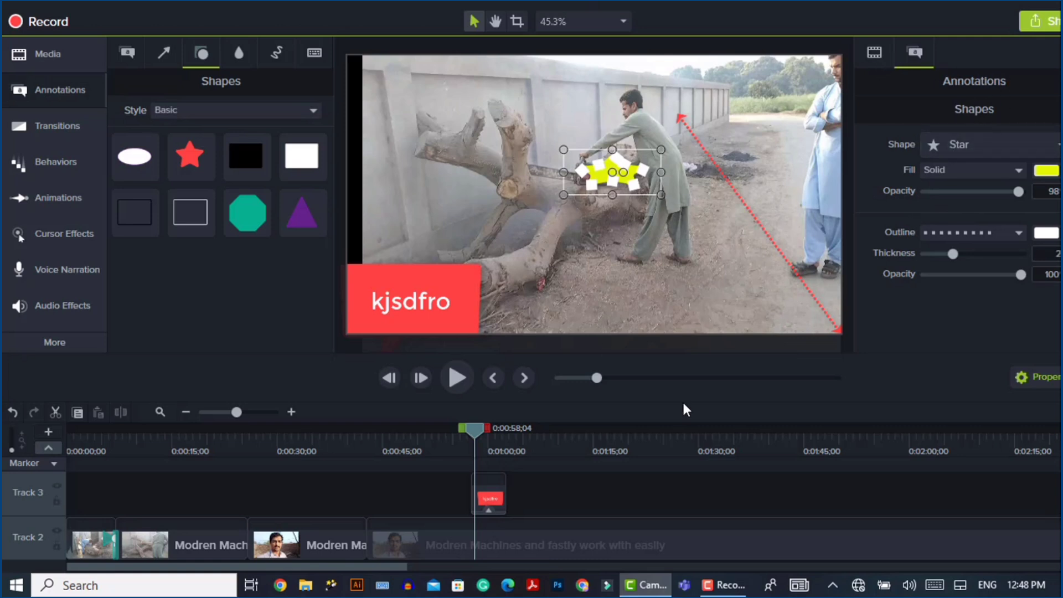
- Add a Spotlight over the working man and enlarge it to cover his upper body, the star and the chainsaw area
{"action": "left_click", "coordinate": [239, 53]}
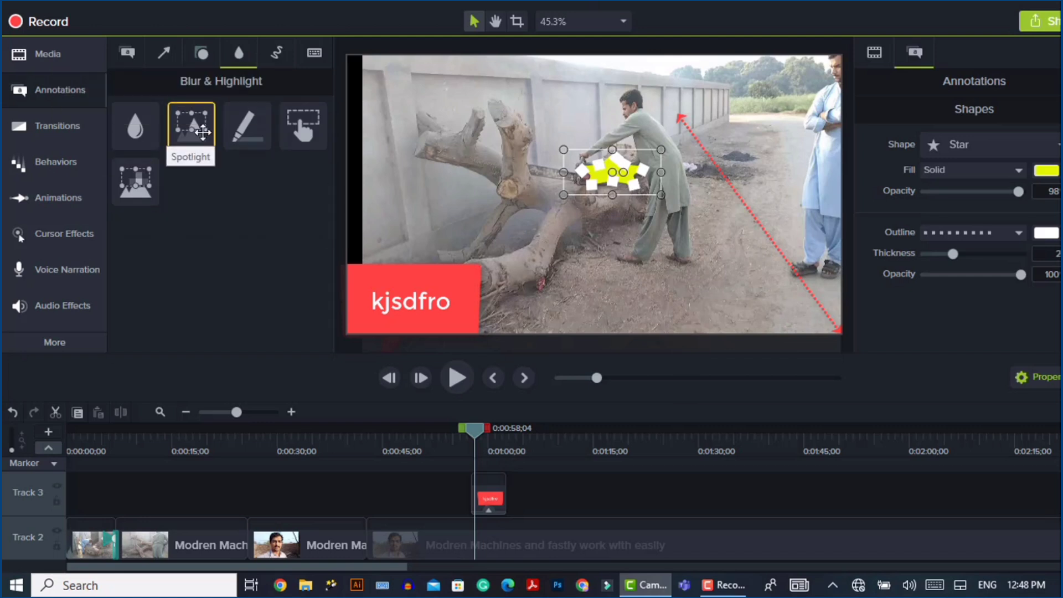
{"action": "left_click_drag", "start_coordinate": [202, 132], "coordinate": [640, 109]}
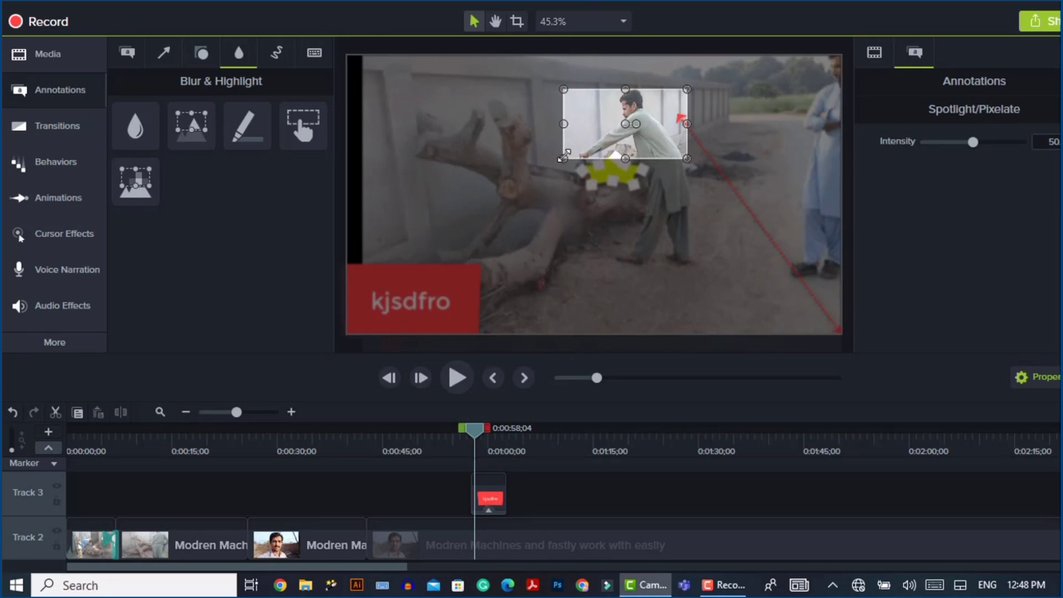
{"action": "left_click_drag", "start_coordinate": [563, 159], "coordinate": [542, 217]}
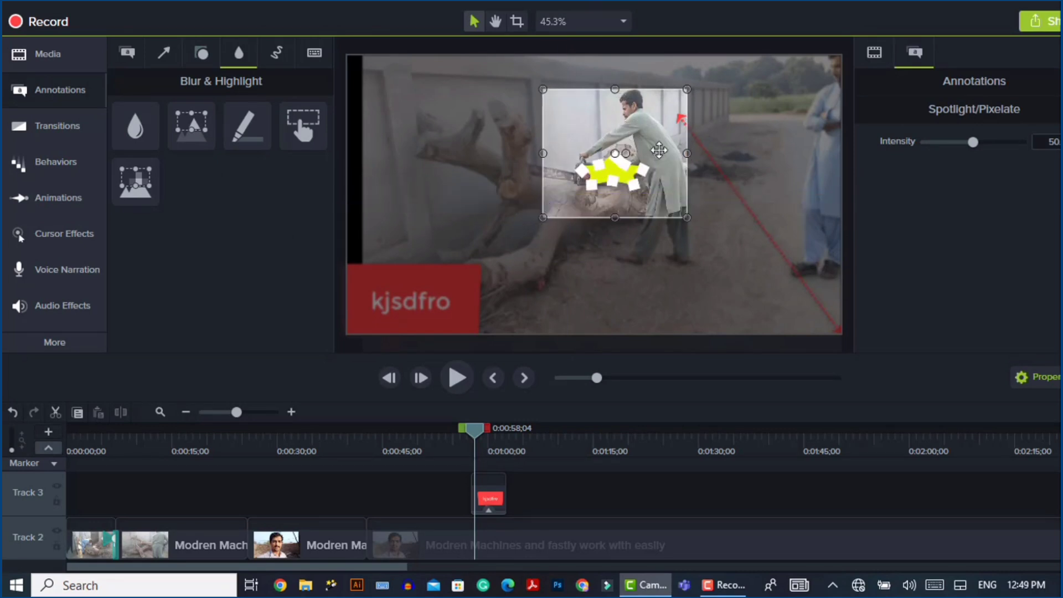
{"action": "left_click_drag", "start_coordinate": [687, 153], "coordinate": [713, 153]}
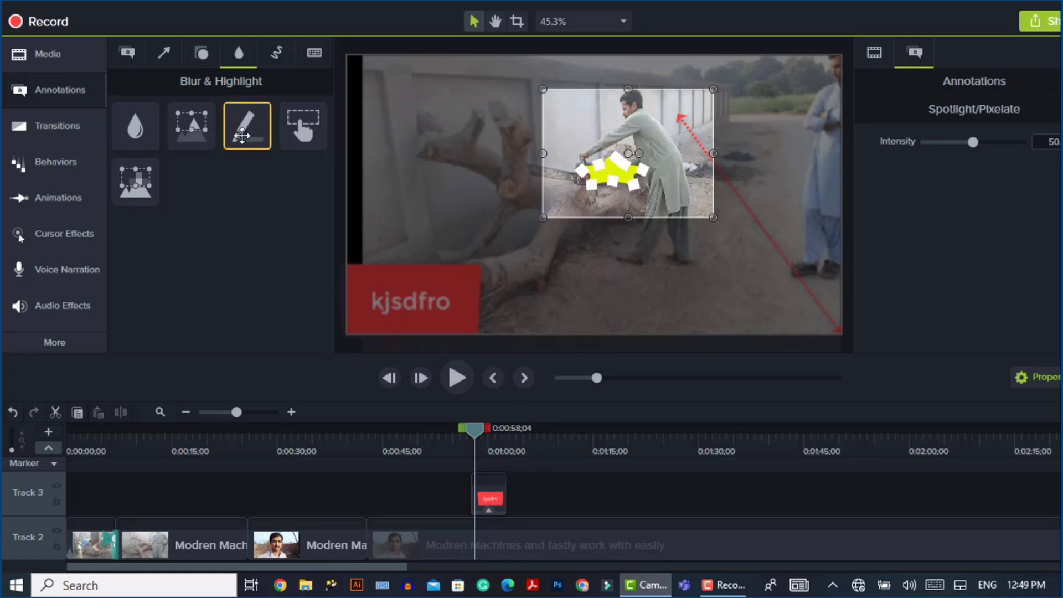
- Add a yellow highlighter inside the spotlight, aligned at 0:00:58;04 on its own track and covering the man's torso and the star
{"action": "left_click_drag", "start_coordinate": [247, 126], "coordinate": [656, 208]}
{"action": "mouse_move", "coordinate": [516, 502]}
{"action": "left_mouse_down"}
{"action": "mouse_move", "coordinate": [493, 443]}
{"action": "mouse_move", "coordinate": [489, 494]}
{"action": "left_mouse_up"}
{"action": "left_click_drag", "start_coordinate": [579, 208], "coordinate": [597, 167]}
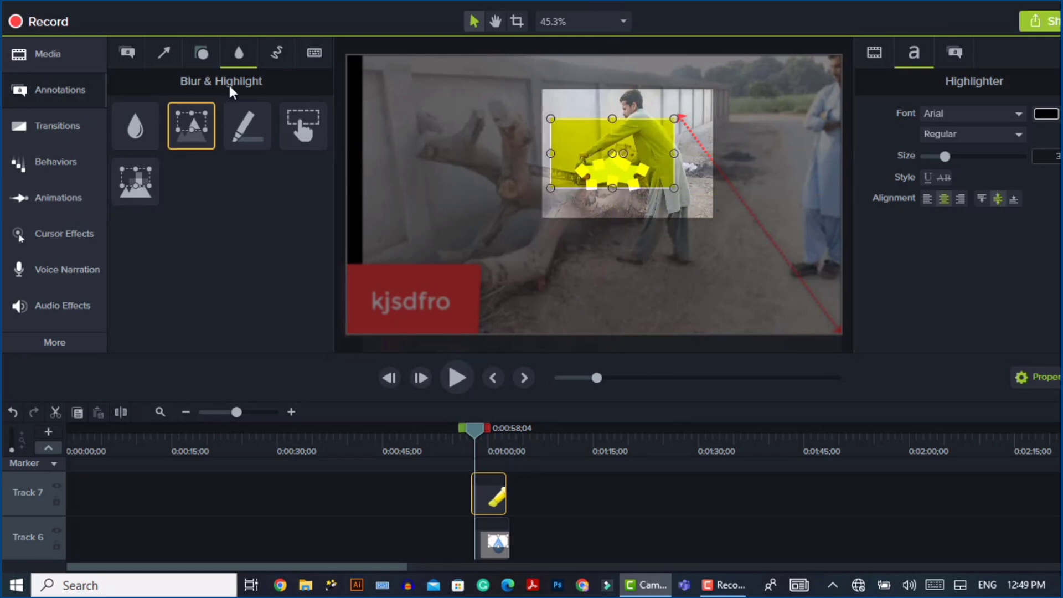
- Add a red sketch motion square at 0:00:41;12, bring the playhead to its start, and show the keystroke callouts
{"action": "left_click", "coordinate": [276, 54]}
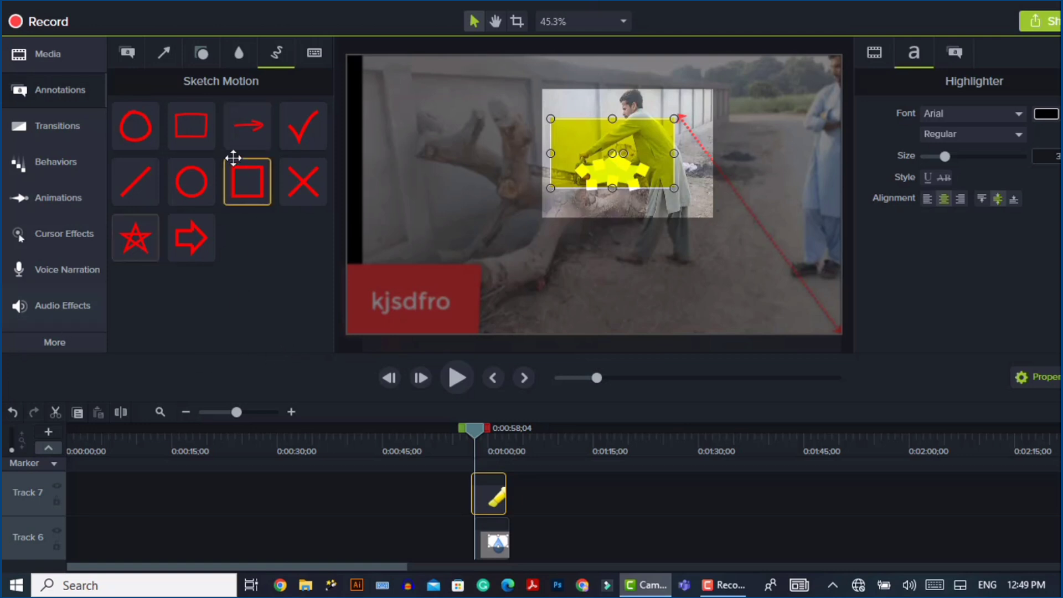
{"action": "mouse_move", "coordinate": [233, 158]}
{"action": "left_mouse_down"}
{"action": "mouse_move", "coordinate": [361, 540]}
{"action": "mouse_move", "coordinate": [394, 507]}
{"action": "mouse_move", "coordinate": [401, 513]}
{"action": "mouse_move", "coordinate": [357, 531]}
{"action": "left_mouse_up"}
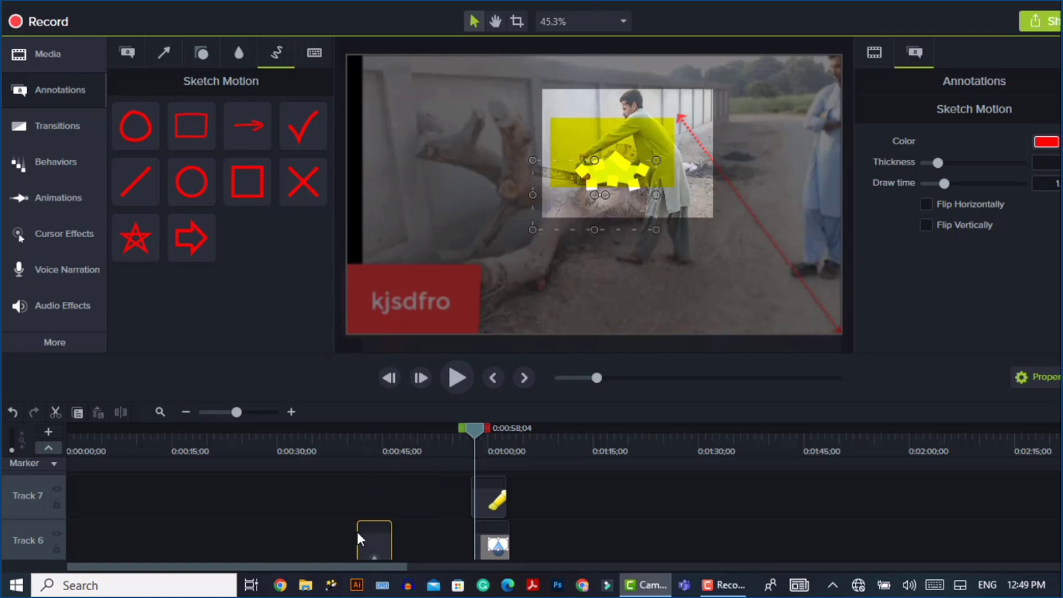
{"action": "left_click_drag", "start_coordinate": [473, 433], "coordinate": [357, 471]}
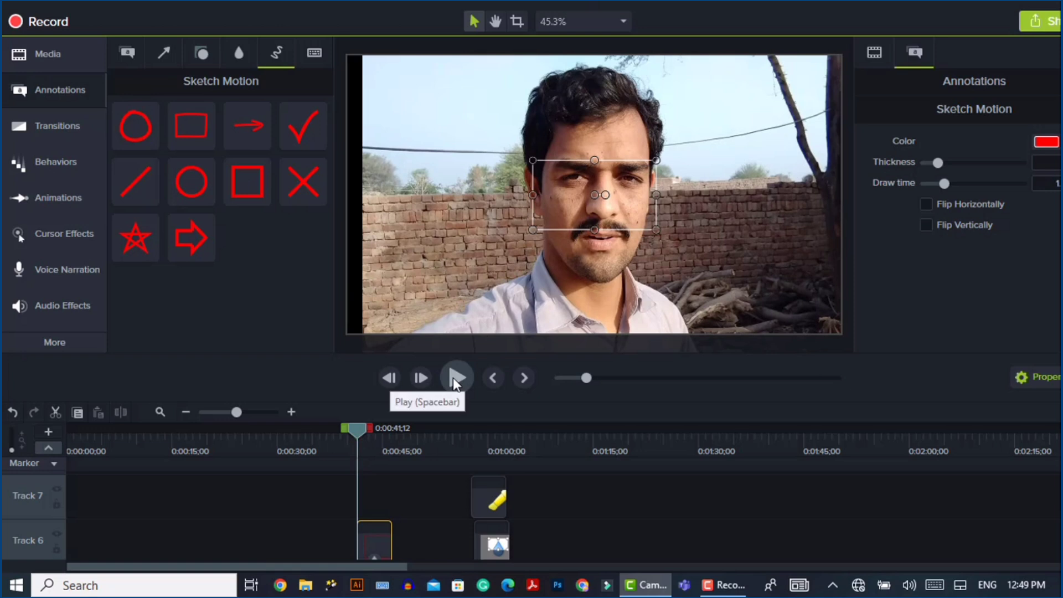
{"action": "left_click", "coordinate": [312, 52]}
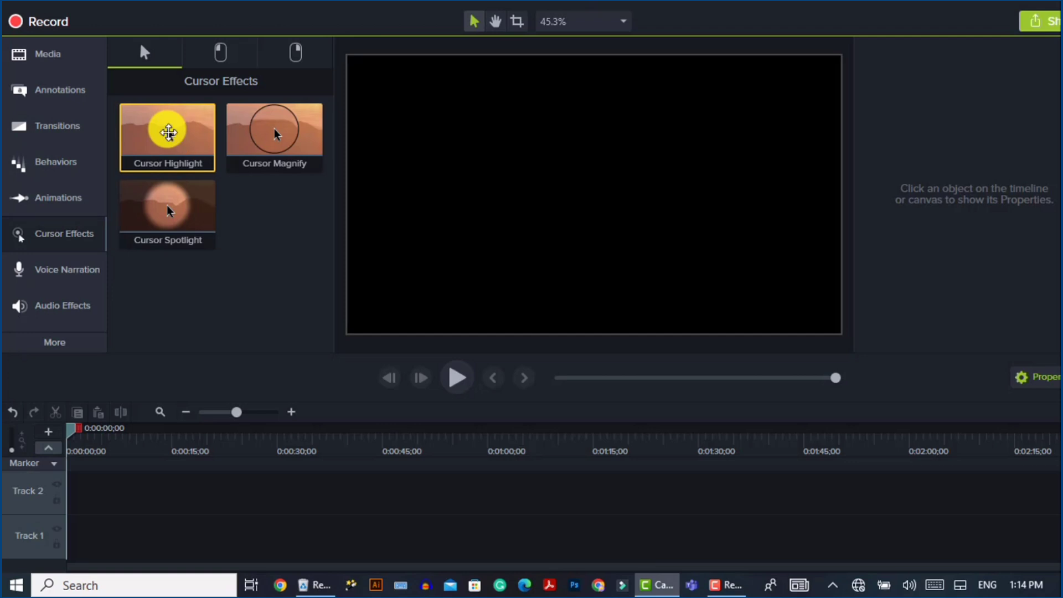
- Examine the cursor effects and the microphone source options for voice narration
{"action": "left_click_drag", "start_coordinate": [168, 132], "coordinate": [195, 231]}
{"action": "left_click_drag", "start_coordinate": [203, 190], "coordinate": [166, 133]}
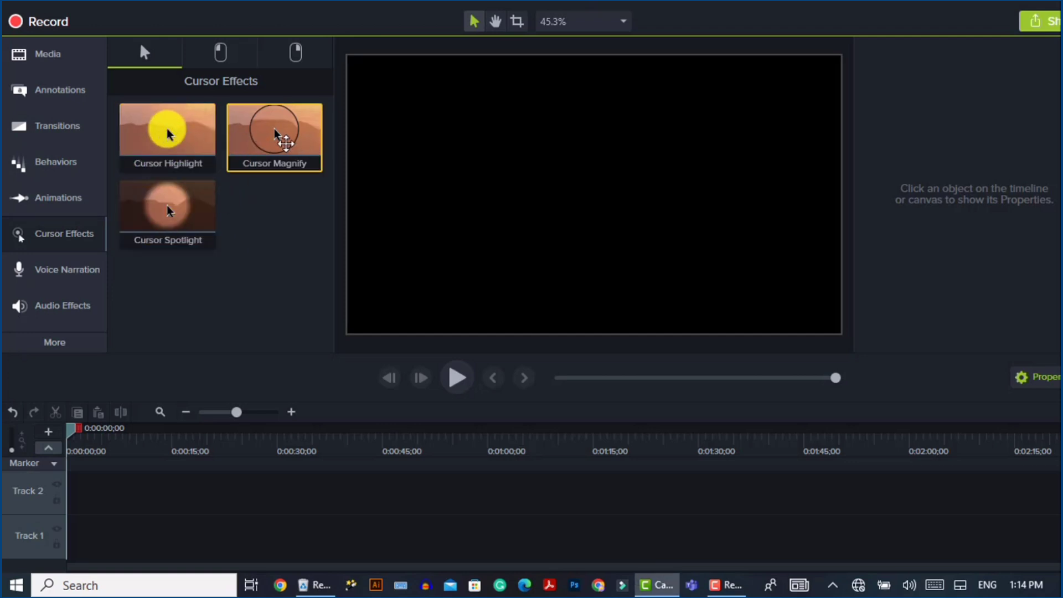
{"action": "left_click", "coordinate": [166, 133]}
{"action": "left_click_drag", "start_coordinate": [172, 357], "coordinate": [183, 550]}
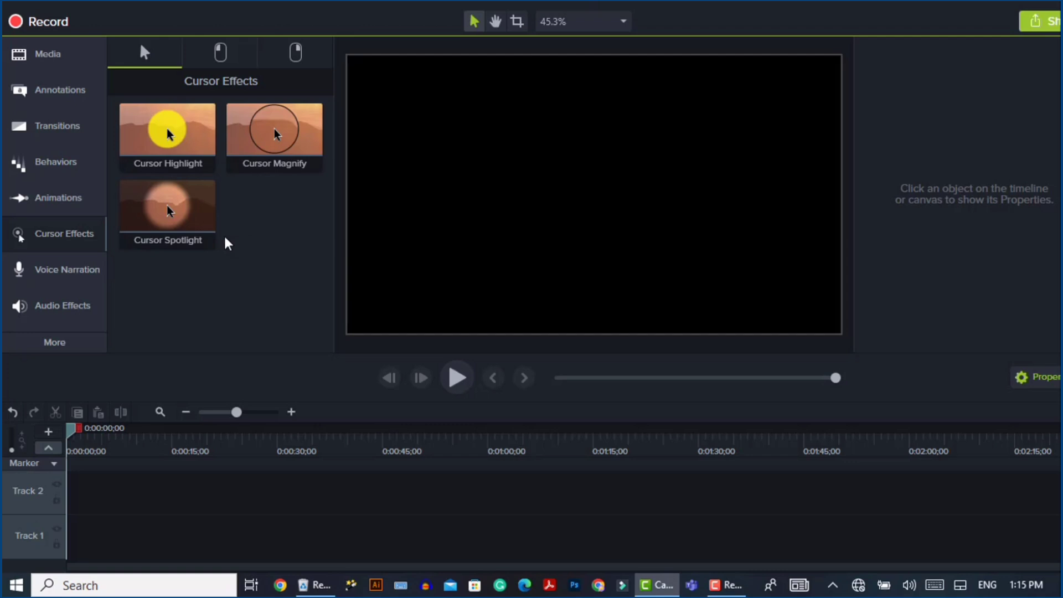
{"action": "left_click", "coordinate": [70, 270]}
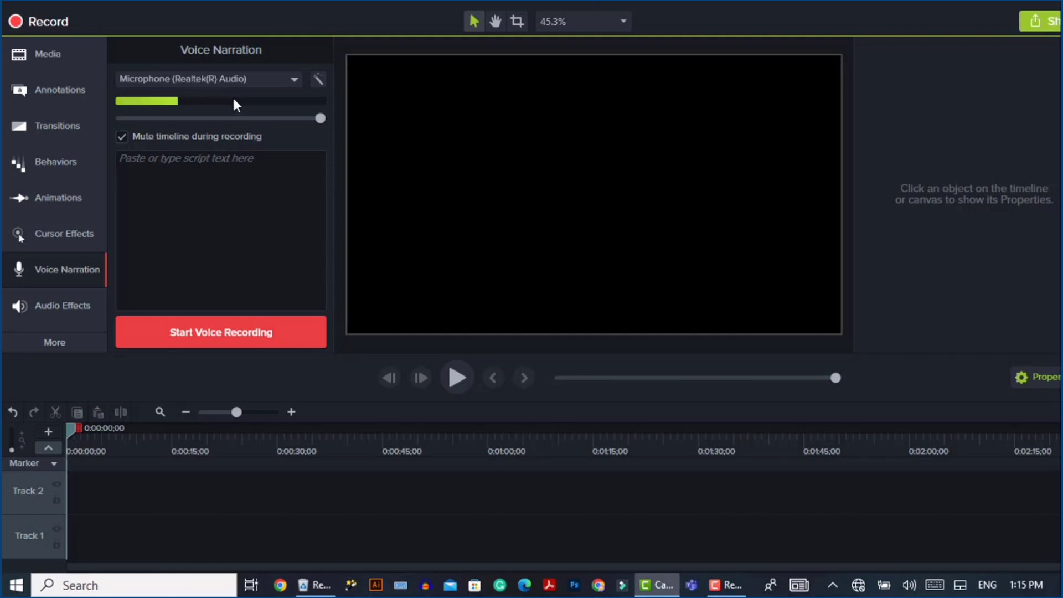
{"action": "left_click", "coordinate": [241, 82]}
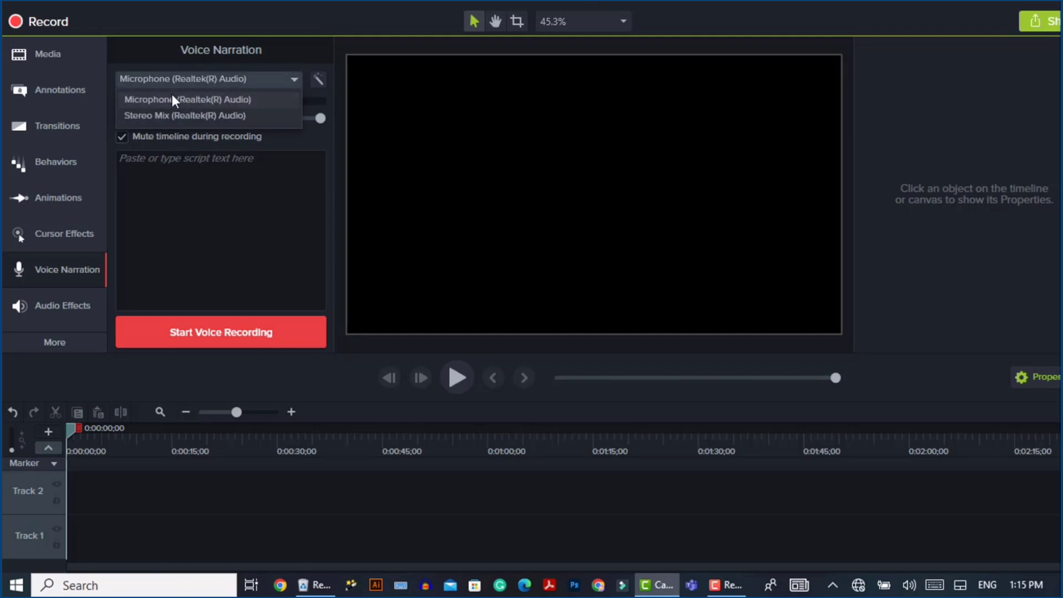
{"action": "left_click", "coordinate": [307, 183]}
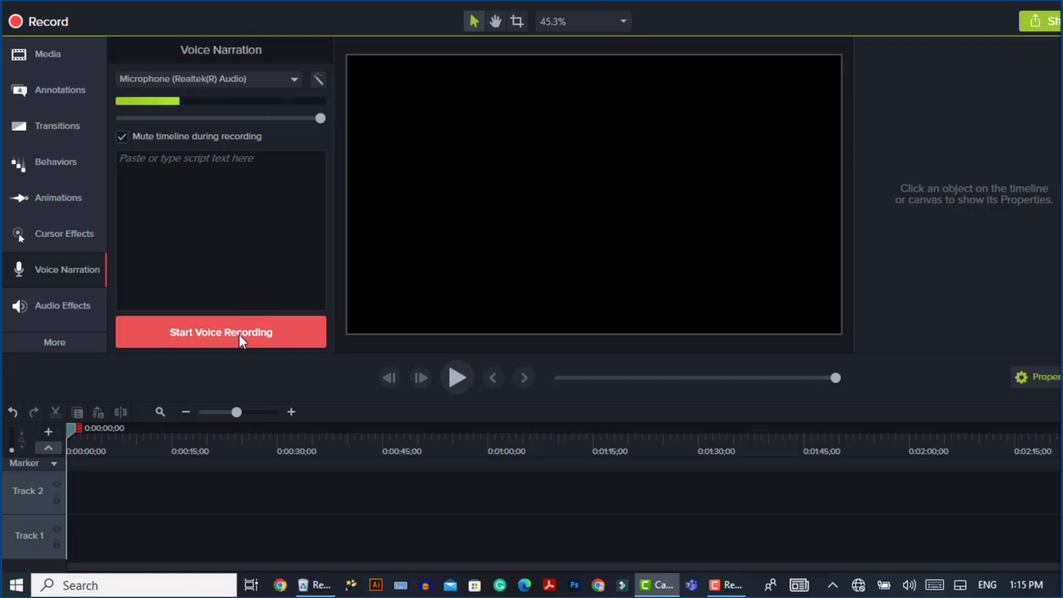
- Place the "Modren Machines and fastly work with easily" video on the empty timeline near its beginning
{"action": "left_click", "coordinate": [69, 303]}
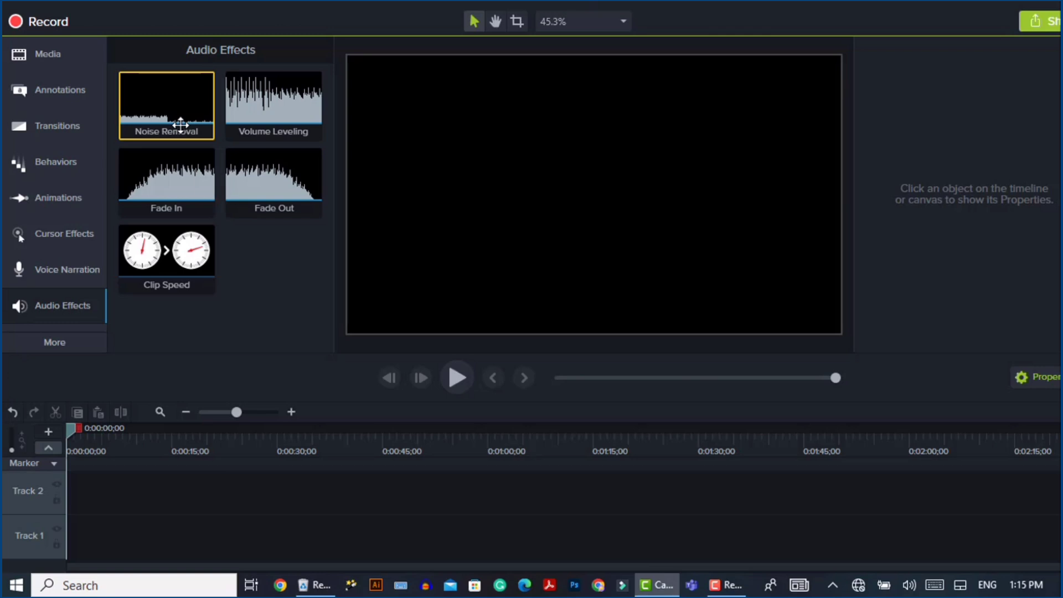
{"action": "left_click_drag", "start_coordinate": [181, 120], "coordinate": [145, 518]}
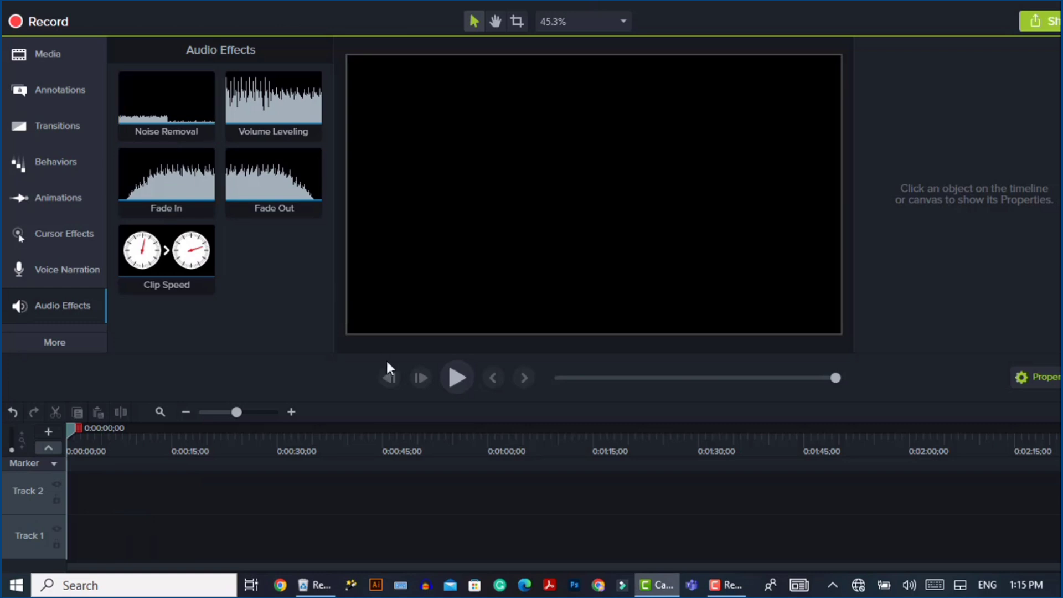
{"action": "left_click", "coordinate": [63, 54]}
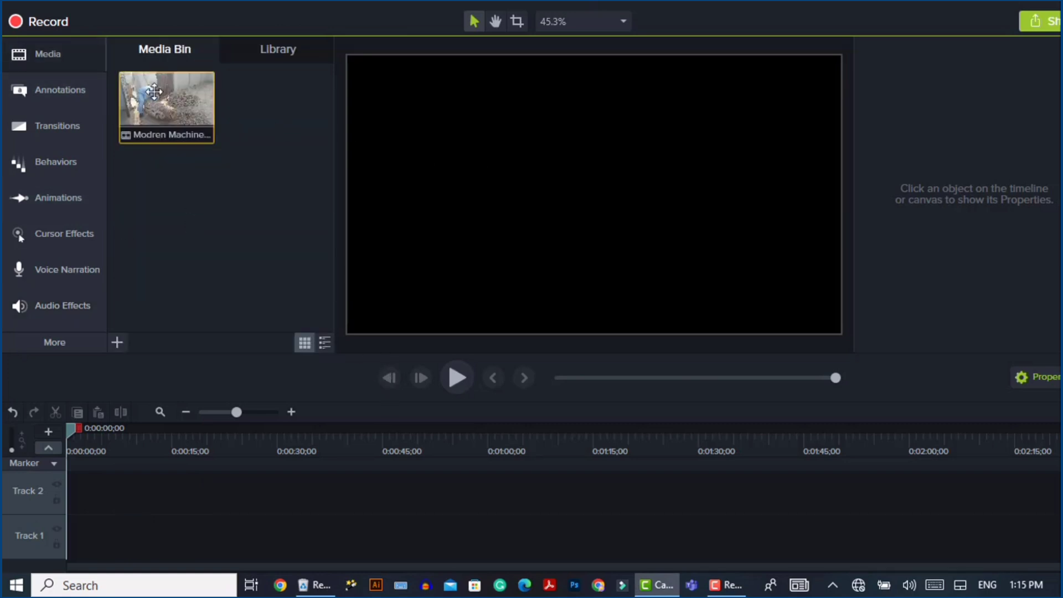
{"action": "left_click_drag", "start_coordinate": [155, 97], "coordinate": [107, 524]}
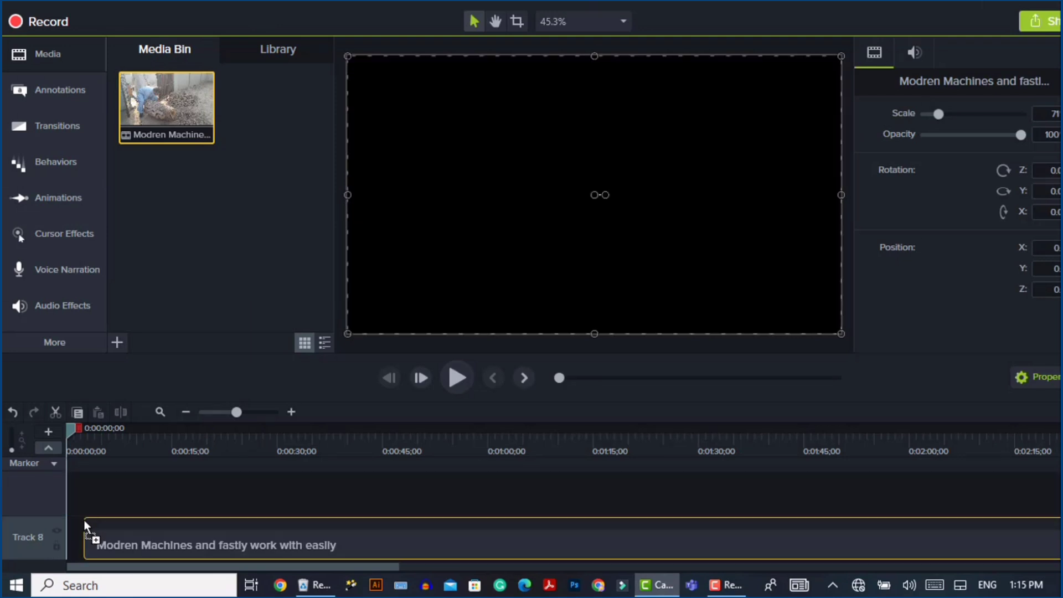
- Apply the Noise Removal and Volume Leveling audio effects to the video clip
{"action": "left_click", "coordinate": [48, 306]}
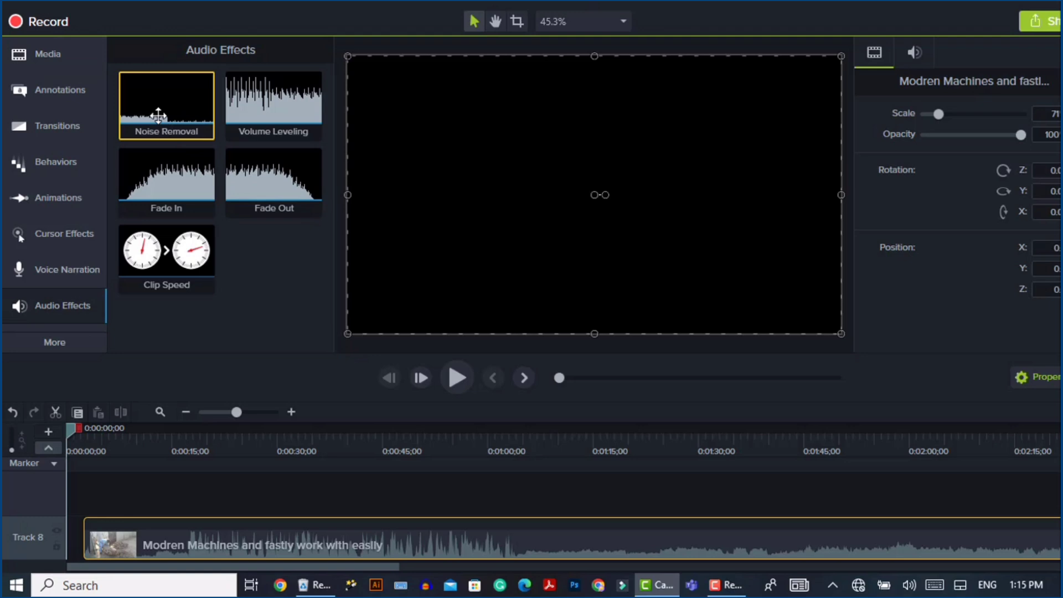
{"action": "left_click_drag", "start_coordinate": [158, 115], "coordinate": [181, 542]}
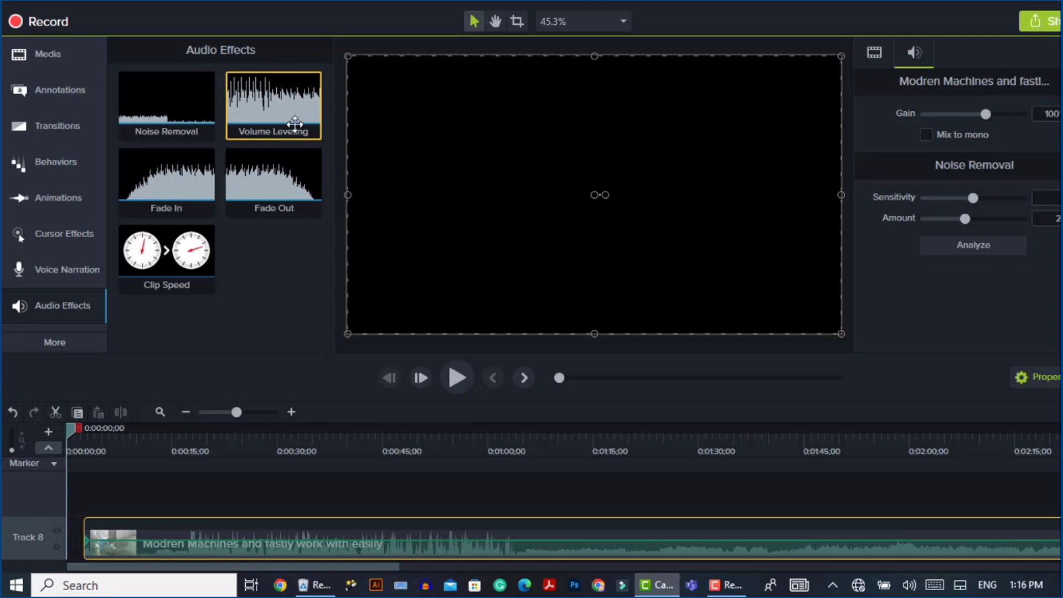
{"action": "left_click_drag", "start_coordinate": [294, 123], "coordinate": [258, 532]}
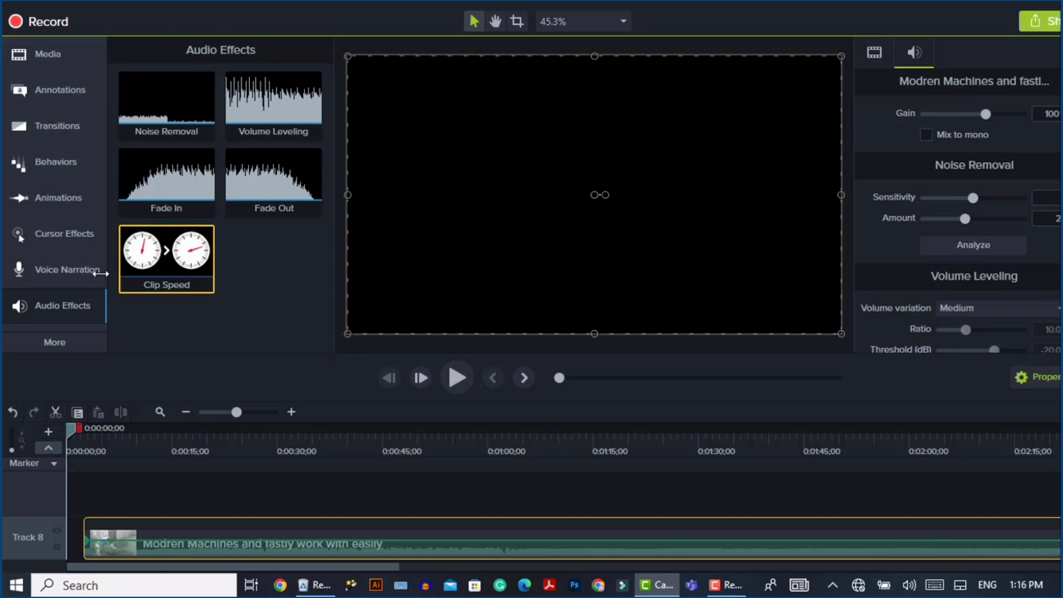
- Add the red speech bubble callout on a track above the video and set the playhead at its start, 0:00:05;04
{"action": "left_click", "coordinate": [45, 92]}
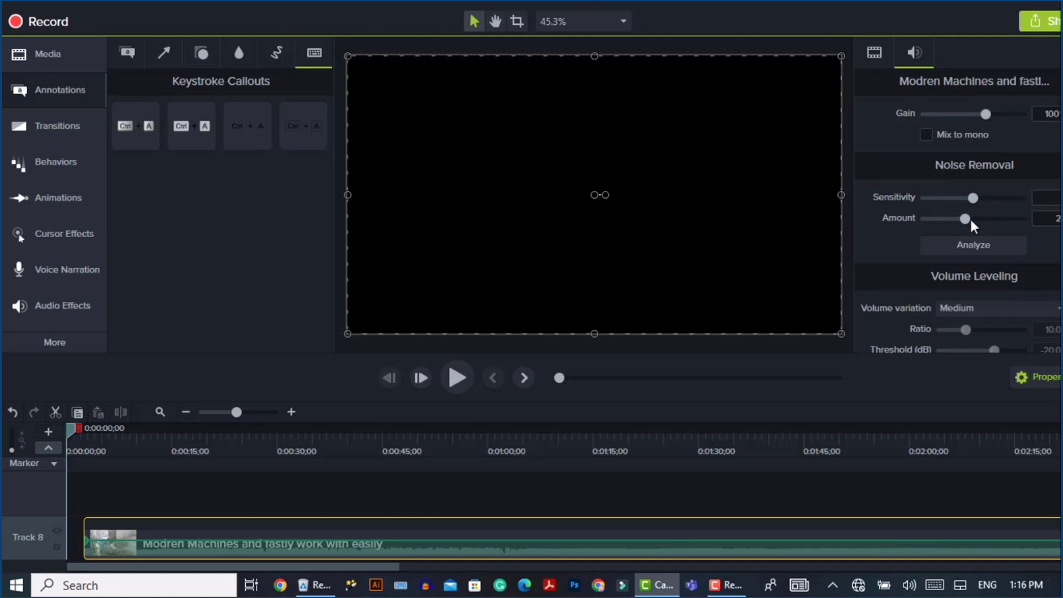
{"action": "left_click", "coordinate": [60, 160]}
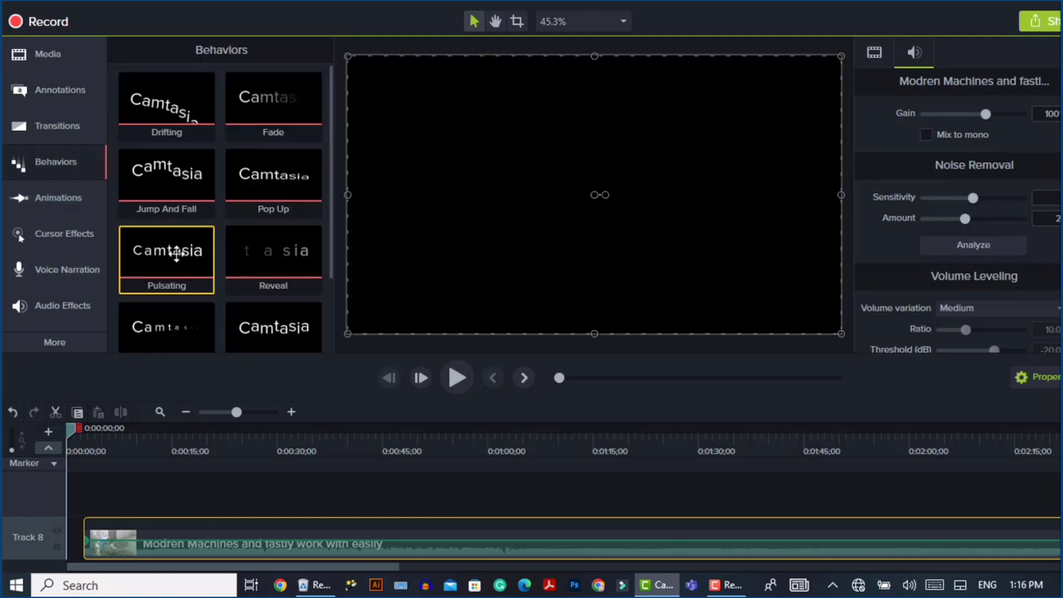
{"action": "left_click", "coordinate": [41, 92]}
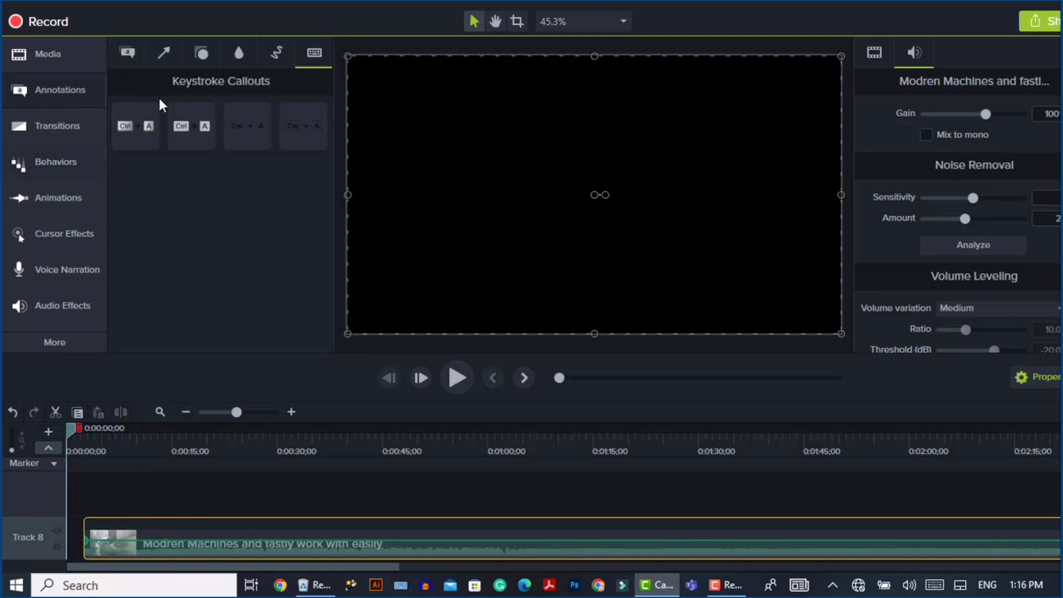
{"action": "left_click", "coordinate": [129, 55]}
{"action": "left_click_drag", "start_coordinate": [189, 160], "coordinate": [102, 496]}
{"action": "left_click_drag", "start_coordinate": [71, 428], "coordinate": [107, 437]}
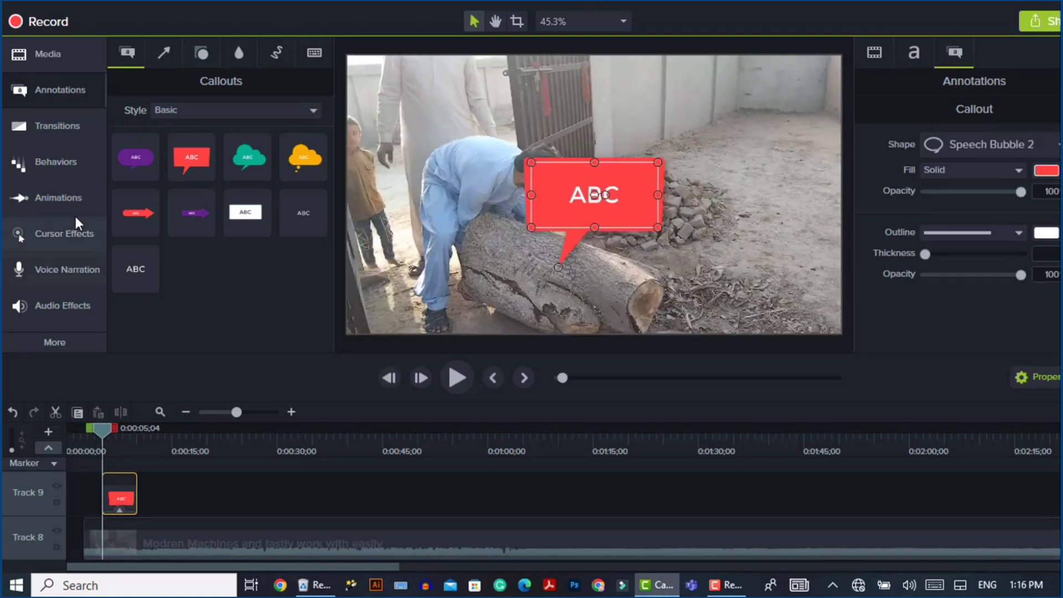
- Apply the Jump And Fall behavior to the red callout and play it back
{"action": "left_click", "coordinate": [45, 167]}
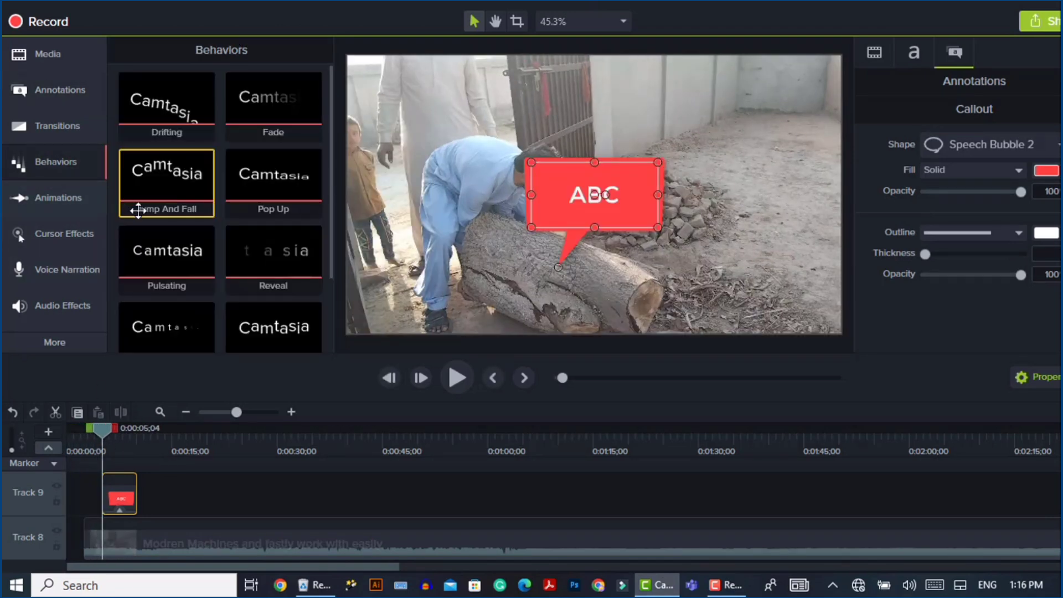
{"action": "left_click_drag", "start_coordinate": [159, 173], "coordinate": [121, 508]}
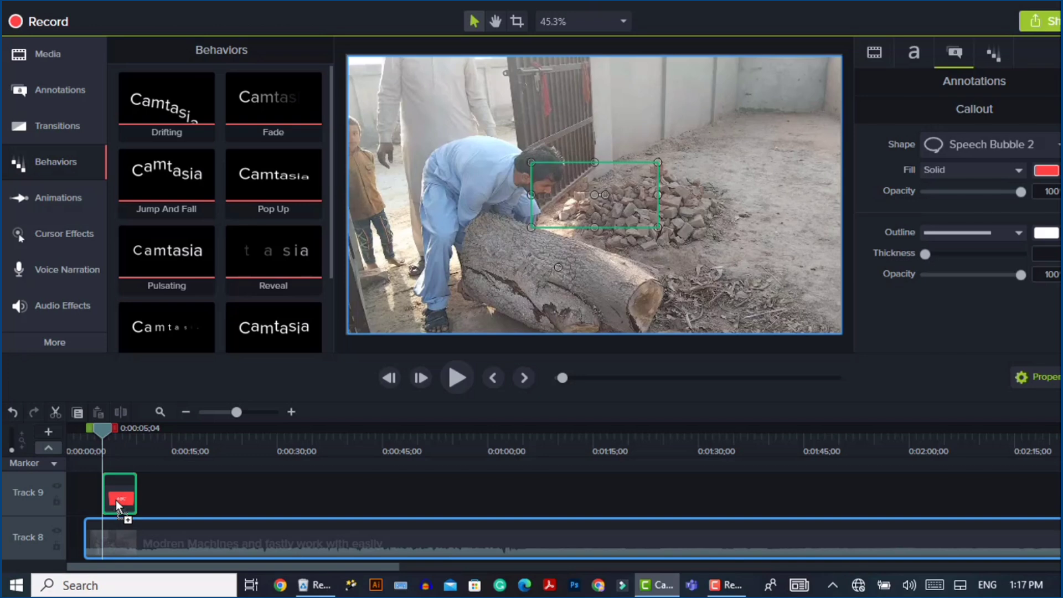
{"action": "left_click_drag", "start_coordinate": [116, 500], "coordinate": [116, 491]}
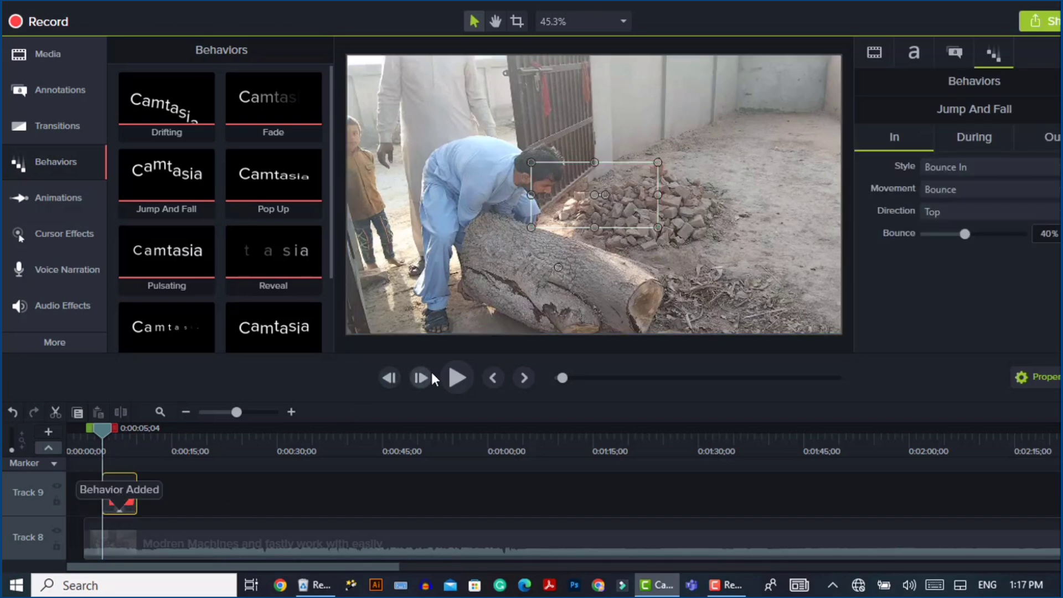
{"action": "left_click", "coordinate": [449, 380]}
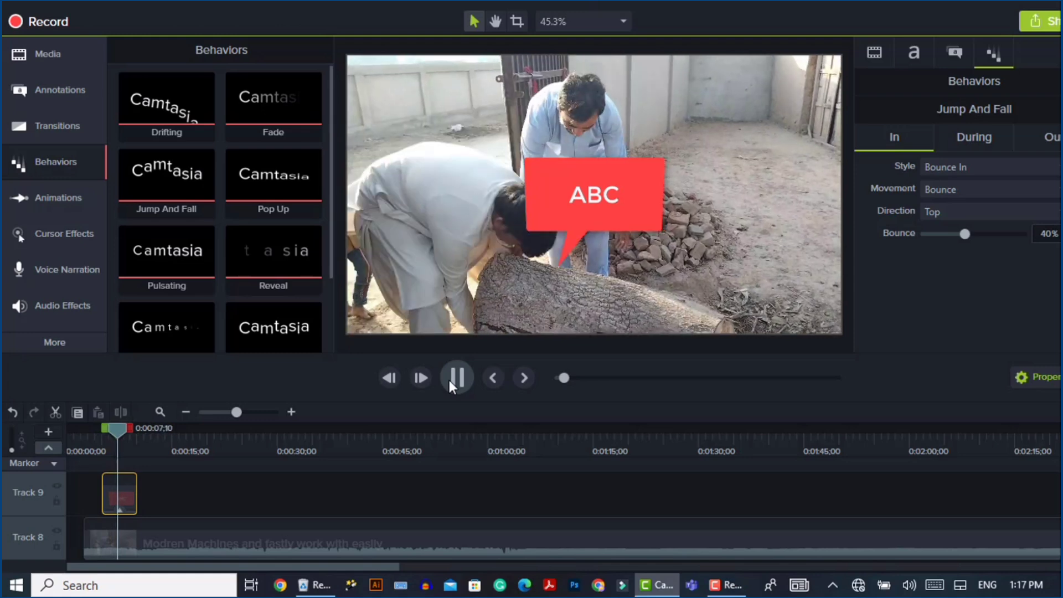
- Add the Pop Up and Shifting behaviors to the red callout, playing it back from 0:00:04;15 in between
{"action": "left_click_drag", "start_coordinate": [280, 177], "coordinate": [116, 489]}
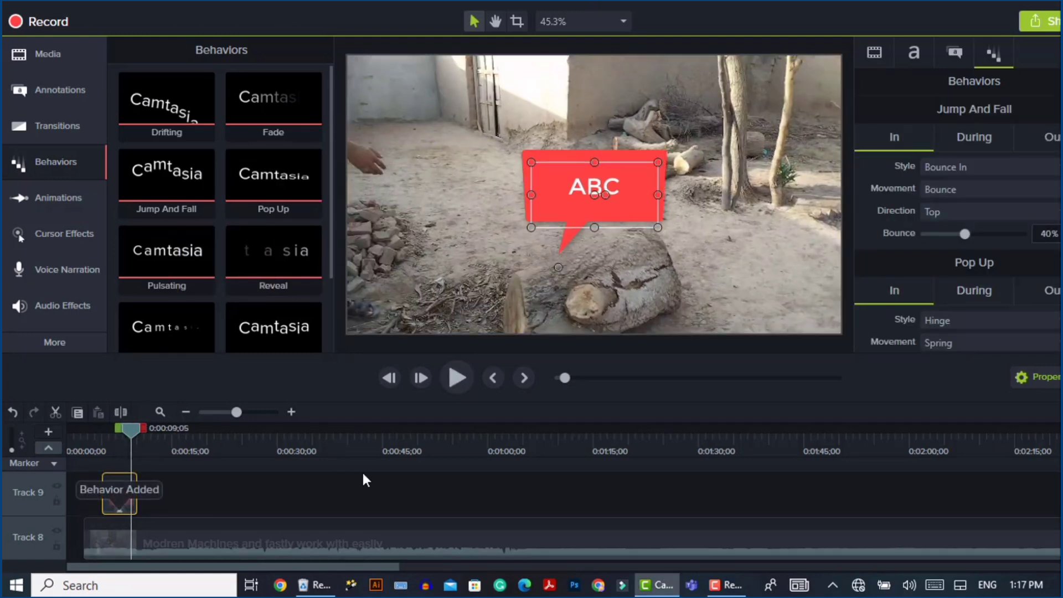
{"action": "left_click_drag", "start_coordinate": [136, 433], "coordinate": [104, 441]}
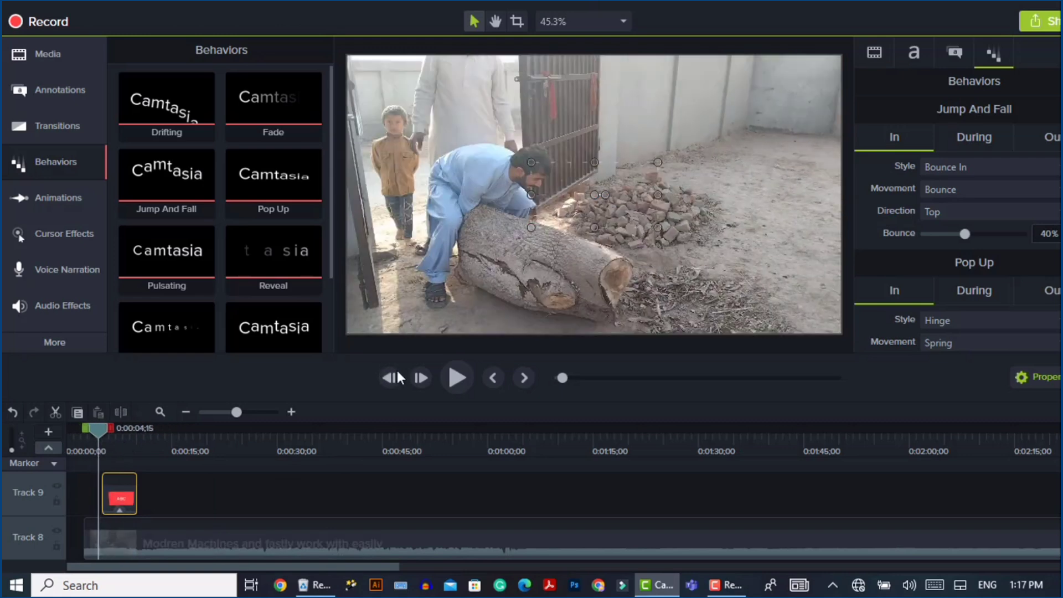
{"action": "left_click", "coordinate": [455, 378]}
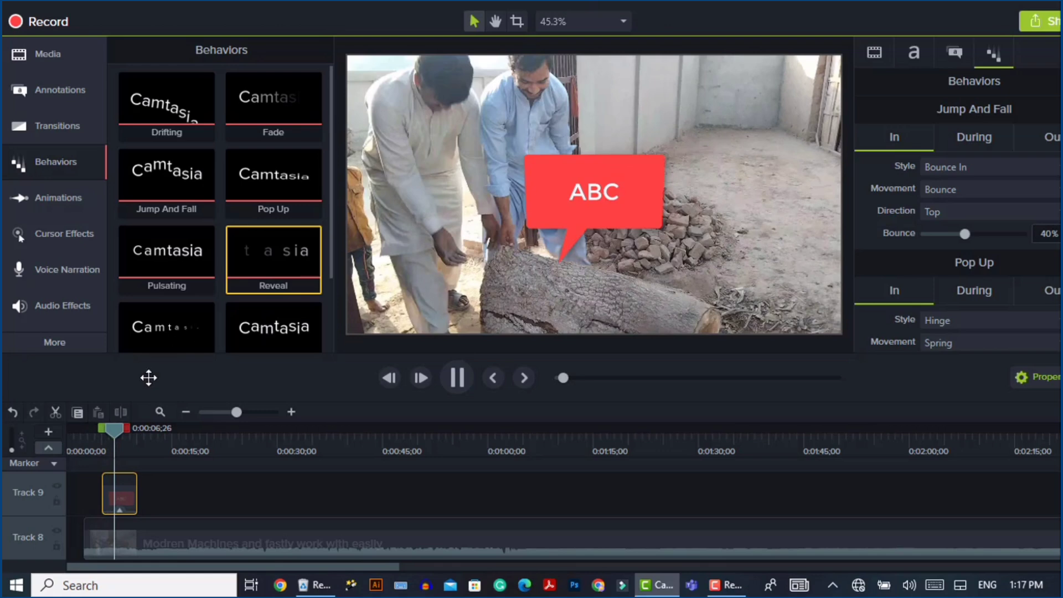
{"action": "left_click_drag", "start_coordinate": [137, 444], "coordinate": [118, 497]}
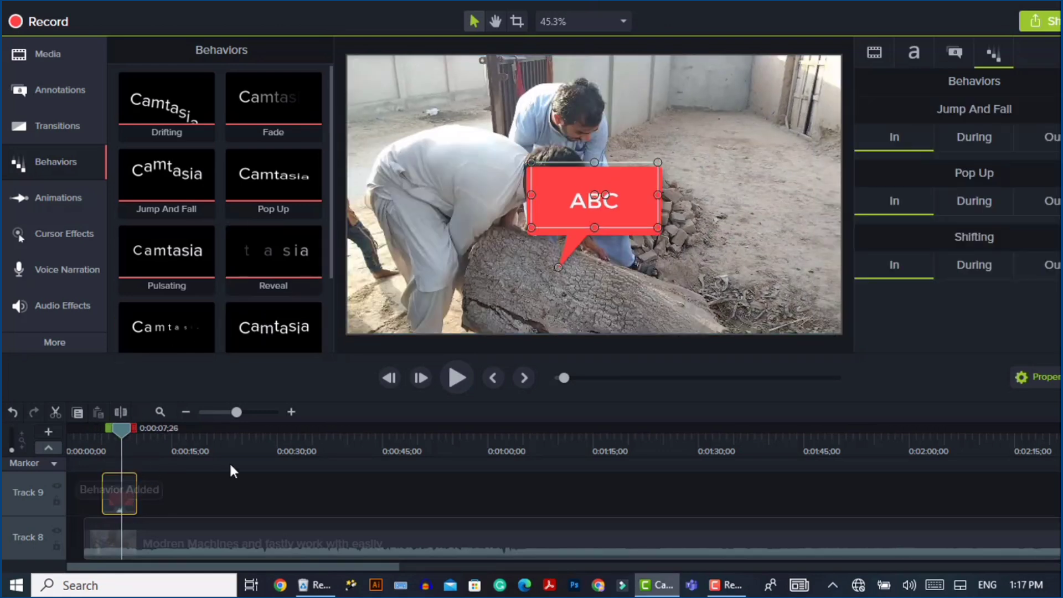
- Play back the red callout with its combined behaviors from 0:00:04;24, stopping the playback just past the callout's middle
{"action": "left_click_drag", "start_coordinate": [123, 432], "coordinate": [101, 439]}
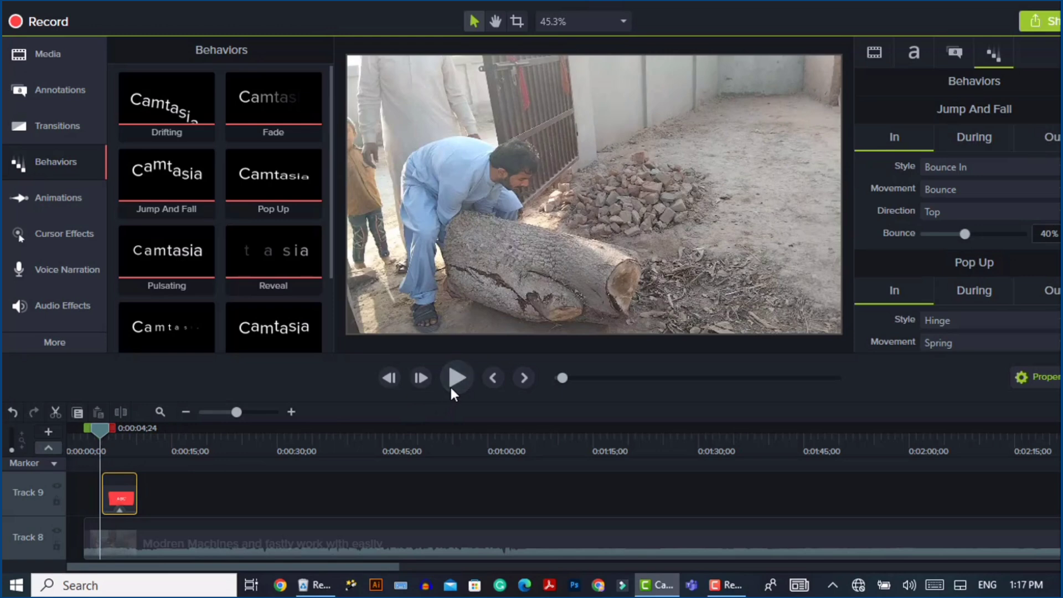
{"action": "left_click", "coordinate": [450, 384]}
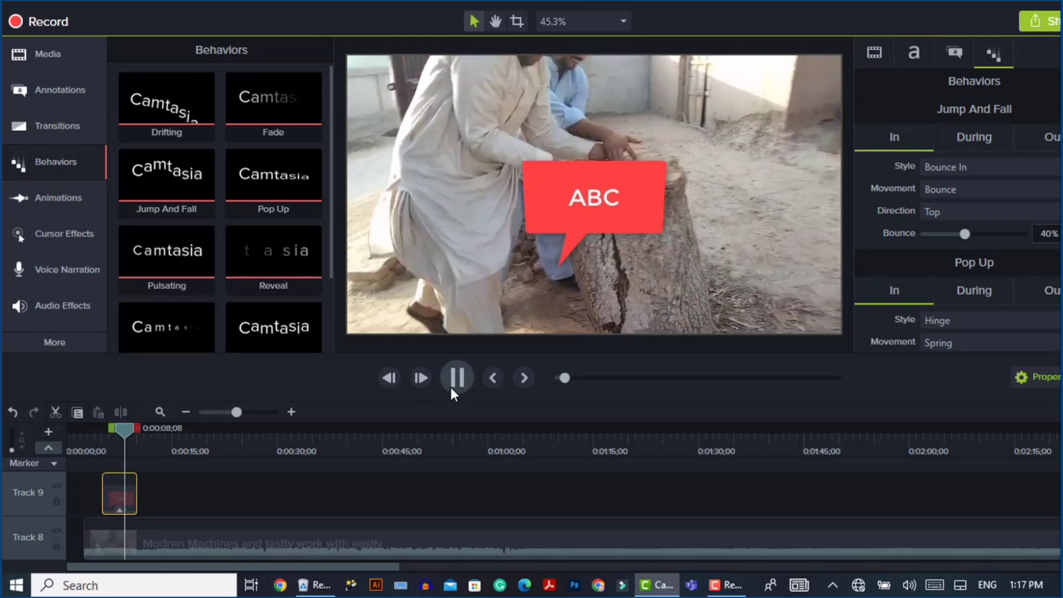
{"action": "left_click", "coordinate": [449, 384]}
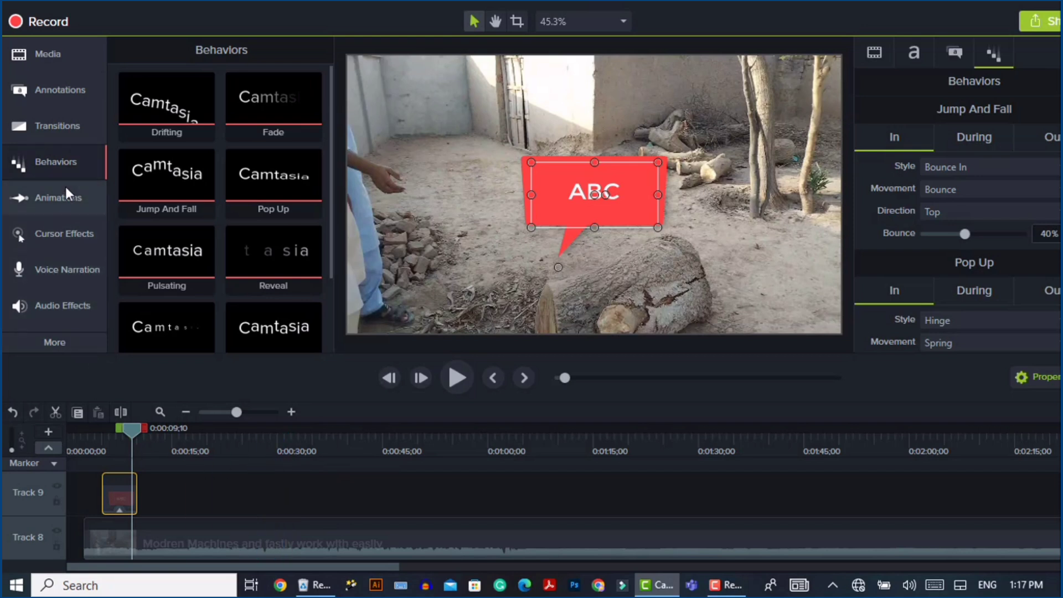
- Apply the Border, Drop Shadow and Remove a Color visual effects to the video clip on Track 8
{"action": "left_click", "coordinate": [71, 343]}
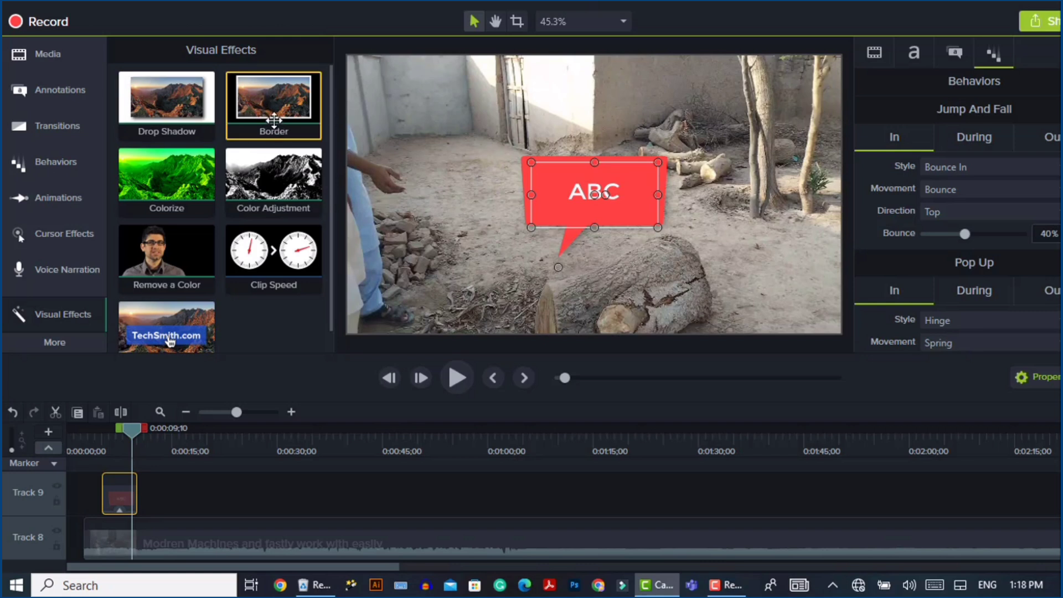
{"action": "left_click_drag", "start_coordinate": [273, 120], "coordinate": [224, 544]}
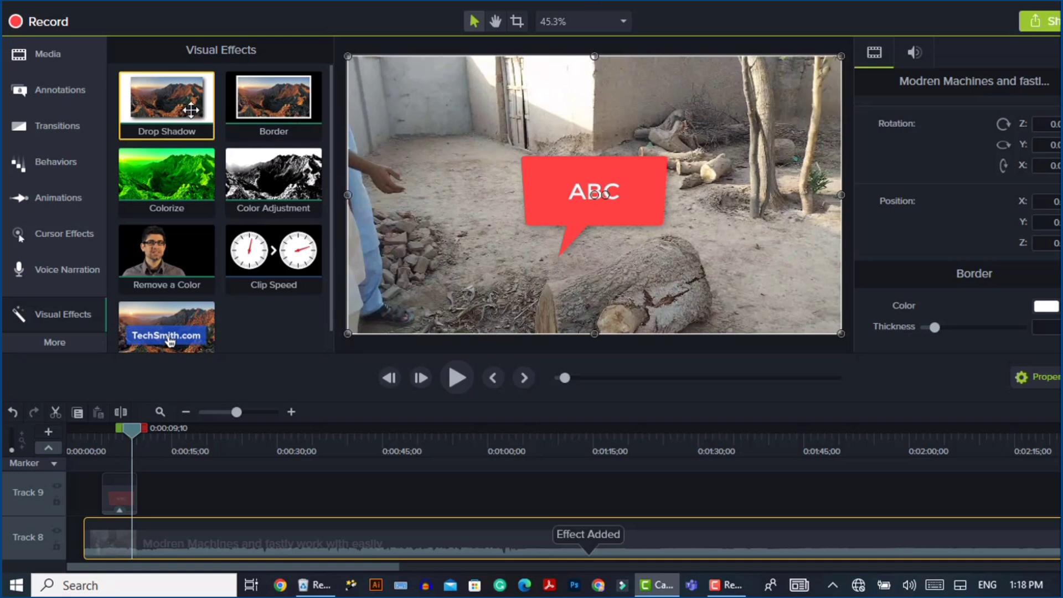
{"action": "left_click_drag", "start_coordinate": [191, 110], "coordinate": [202, 544]}
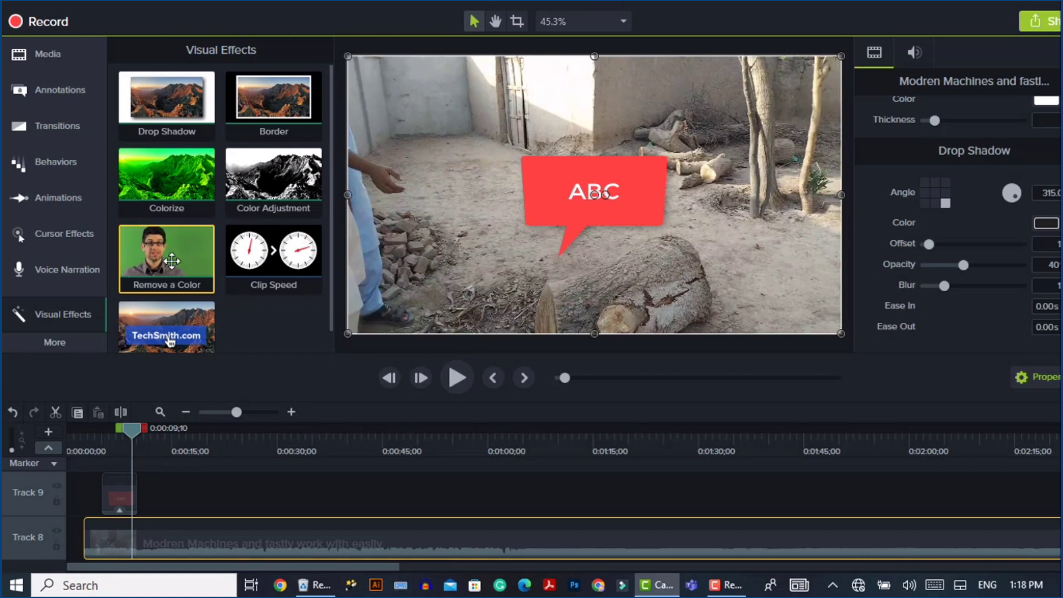
{"action": "left_click_drag", "start_coordinate": [171, 260], "coordinate": [196, 544]}
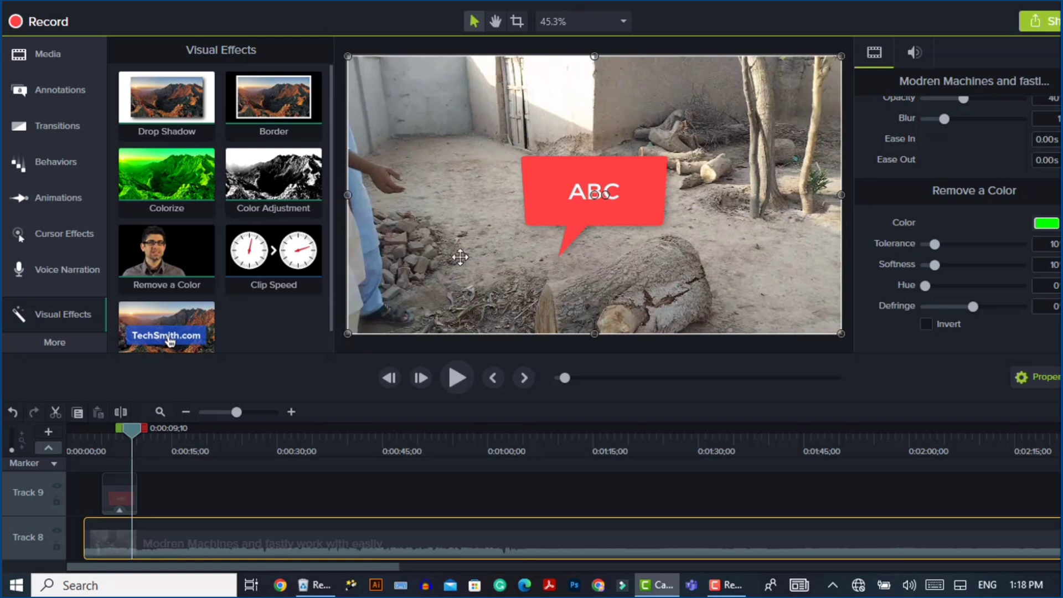
- Start a local production of the project with the MP4 only (up to 1080p) preset and proceed to the file settings
{"action": "left_click", "coordinate": [1039, 21]}
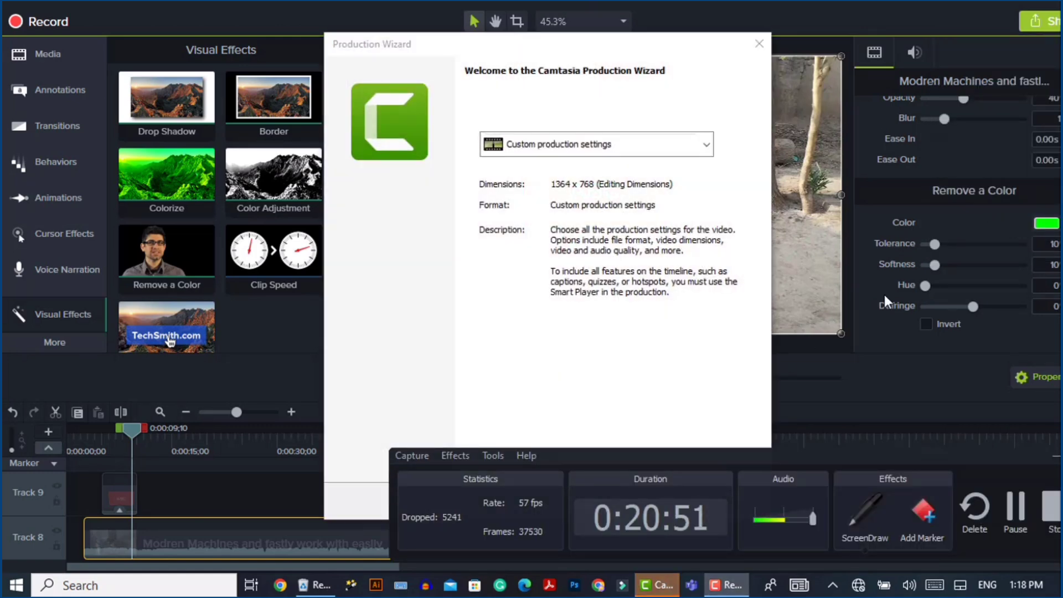
{"action": "left_click", "coordinate": [1054, 455]}
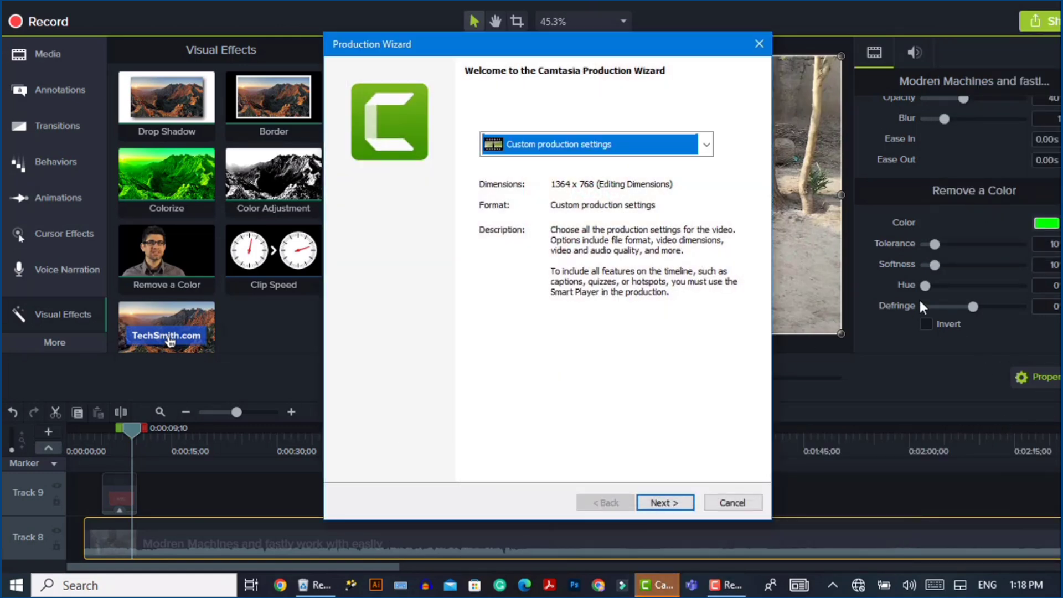
{"action": "left_click", "coordinate": [593, 151]}
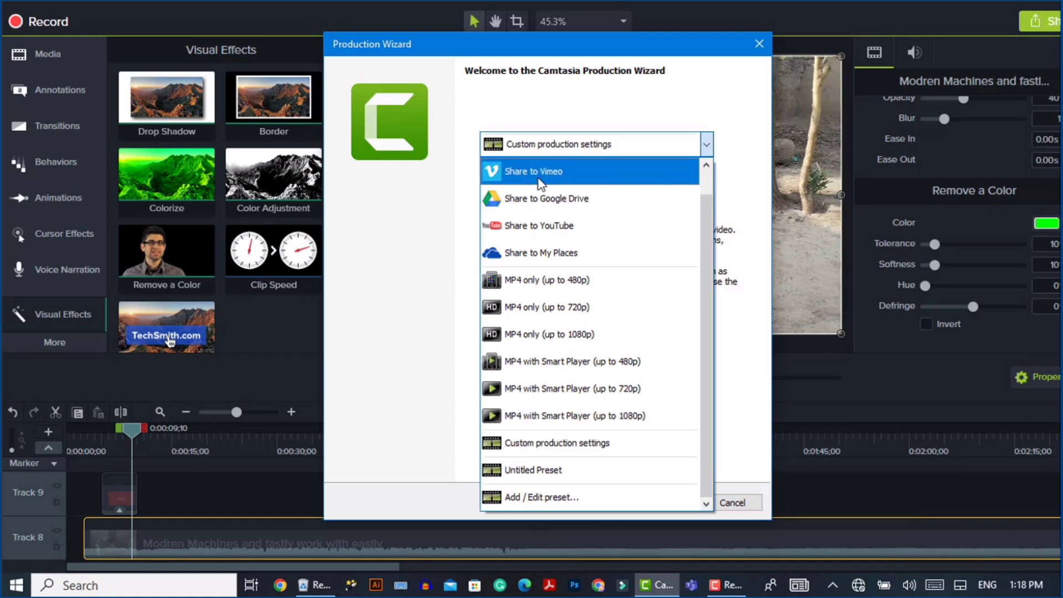
{"action": "left_click", "coordinate": [546, 333]}
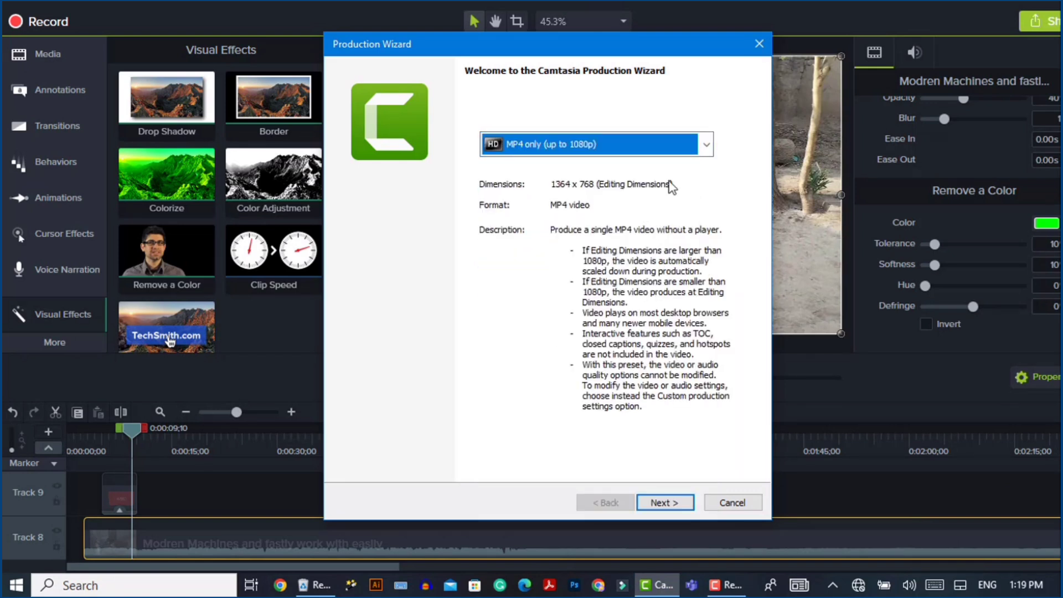
{"action": "left_click", "coordinate": [667, 501]}
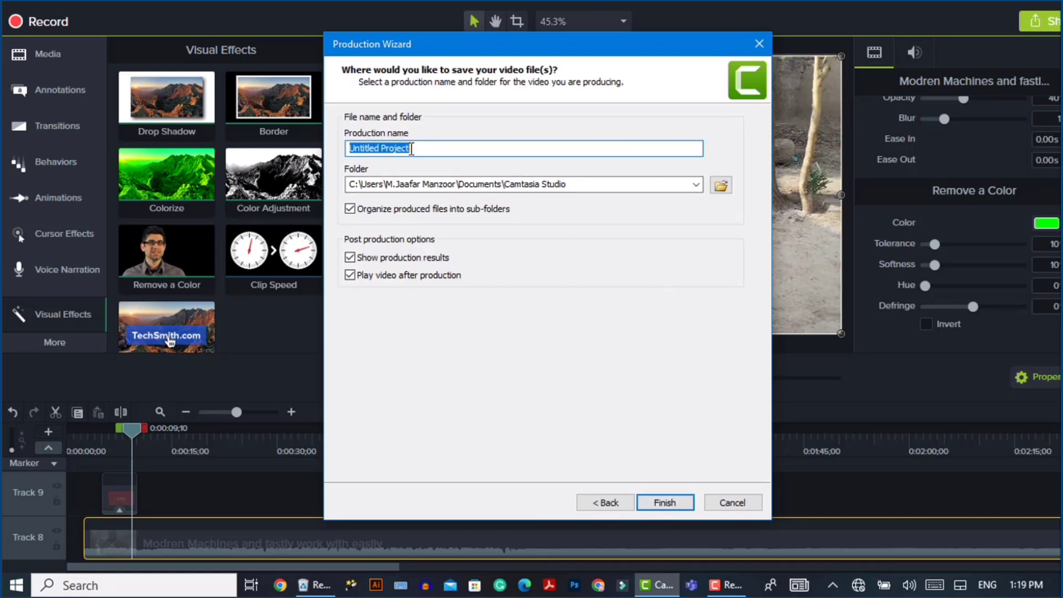
- Set the Desktop as the output location for the Untitled Project MP4 video and start rendering it
{"action": "left_click", "coordinate": [725, 191]}
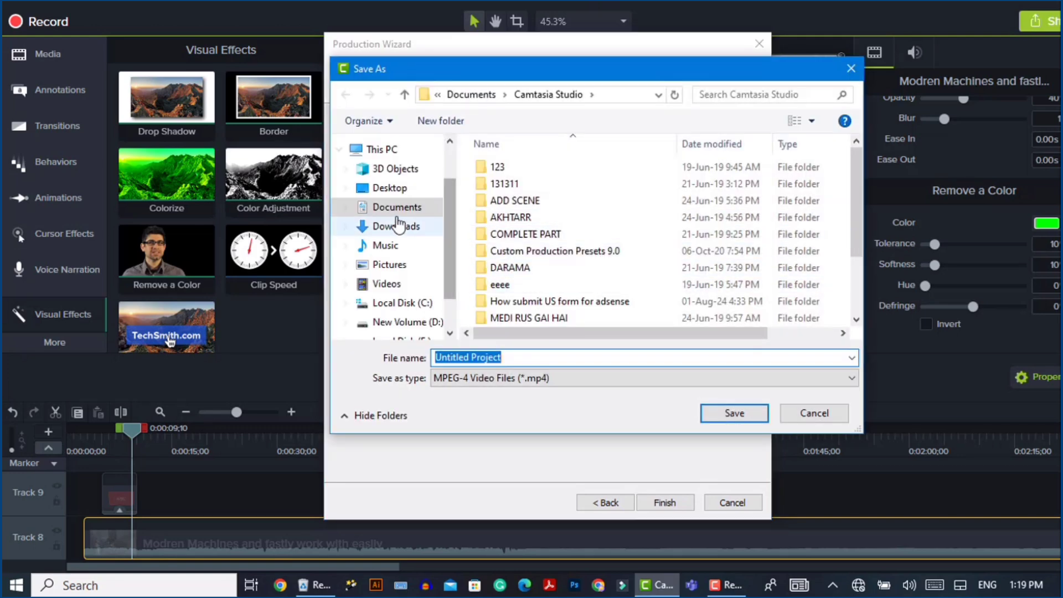
{"action": "left_click", "coordinate": [381, 189]}
{"action": "left_click", "coordinate": [729, 416]}
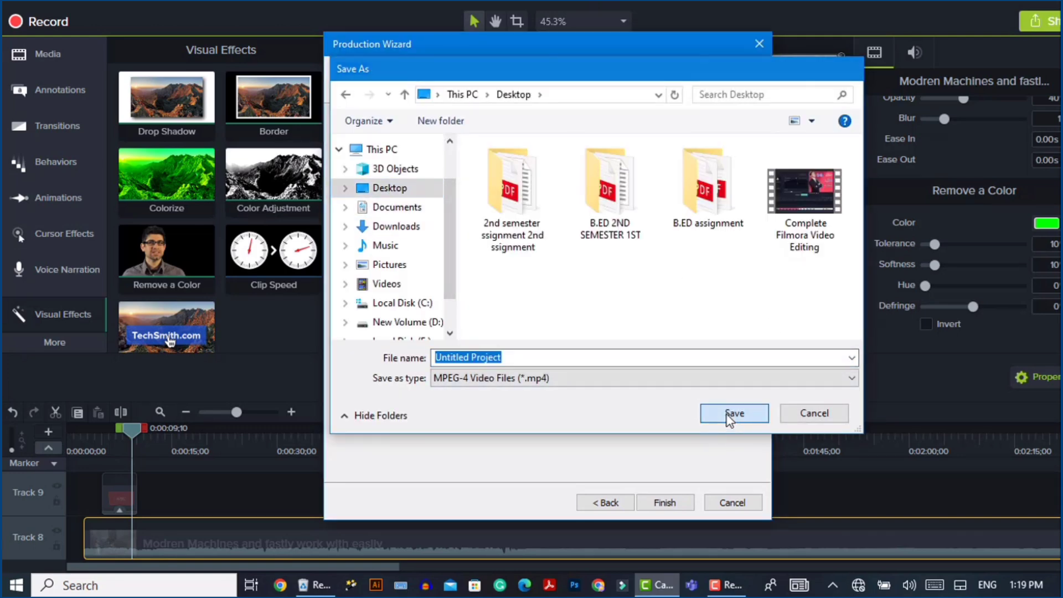
{"action": "left_click", "coordinate": [664, 502]}
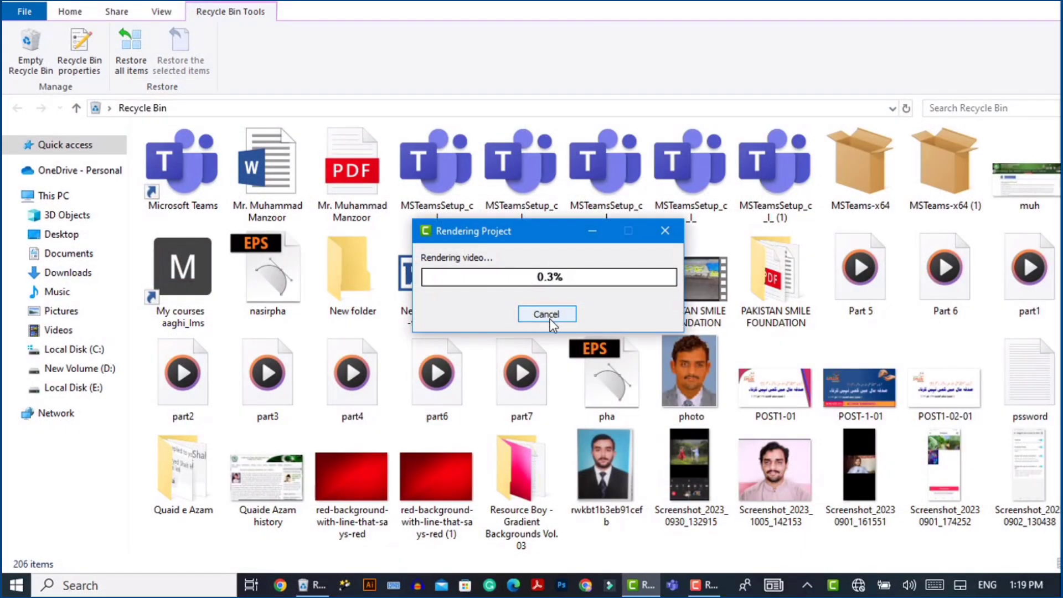
- Close the Recycle Bin window and cancel the video rendering, confirming the cancellation
{"action": "left_click", "coordinate": [1059, 1]}
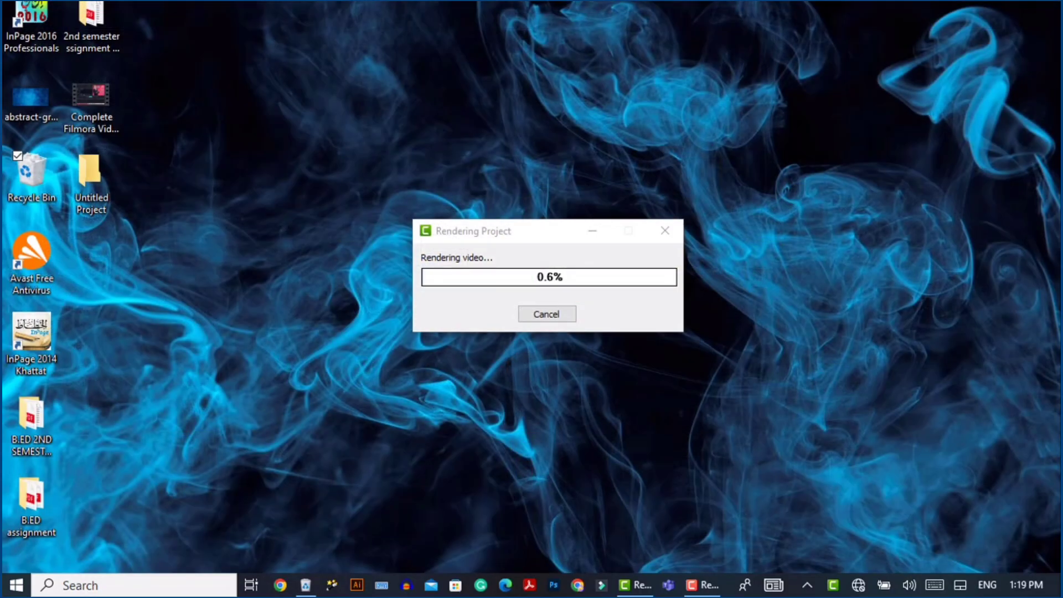
{"action": "left_click", "coordinate": [664, 242]}
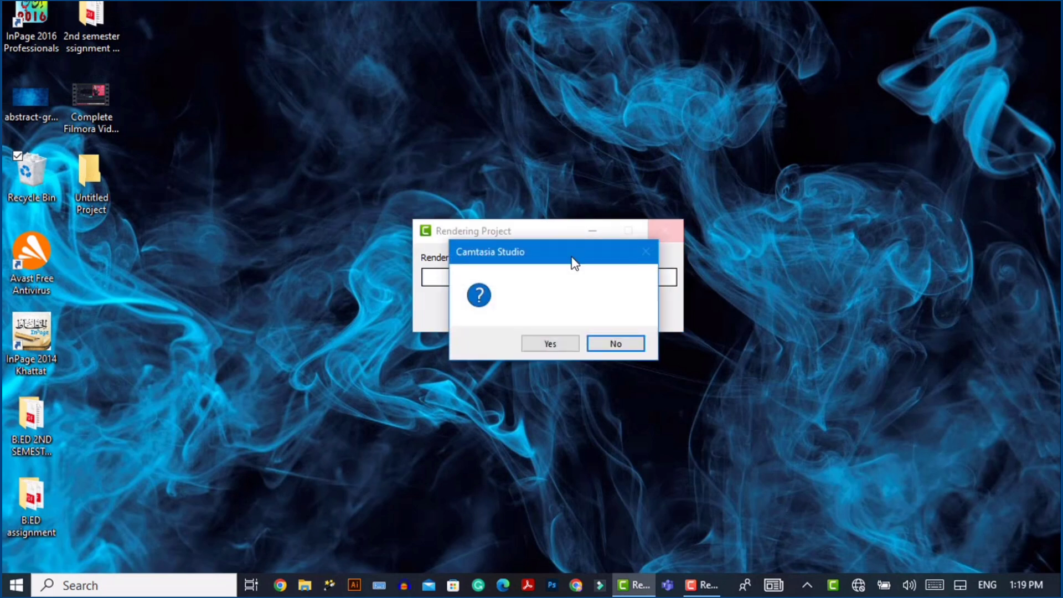
{"action": "left_click", "coordinate": [547, 344]}
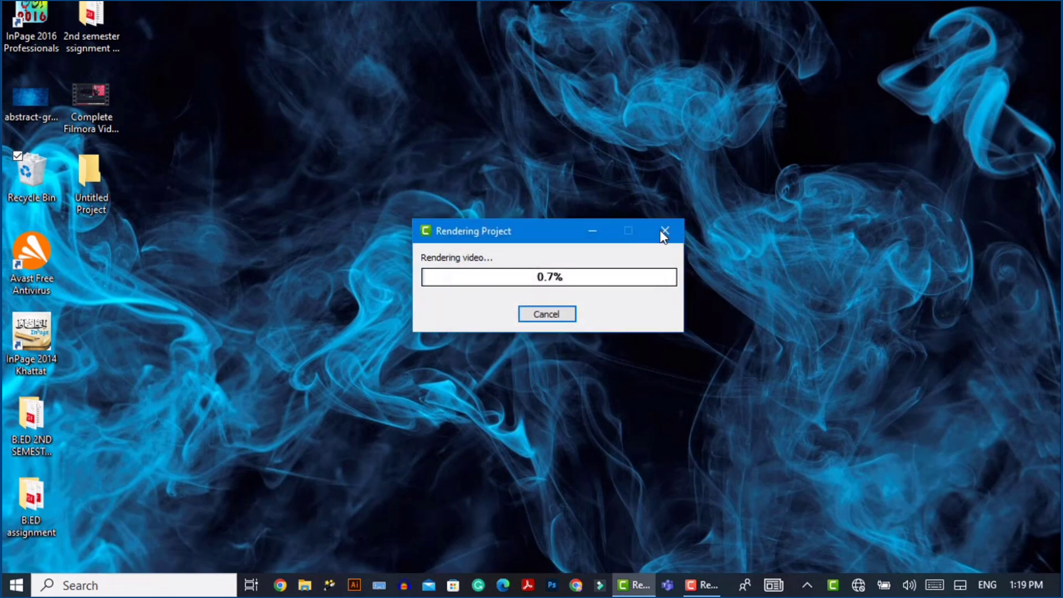